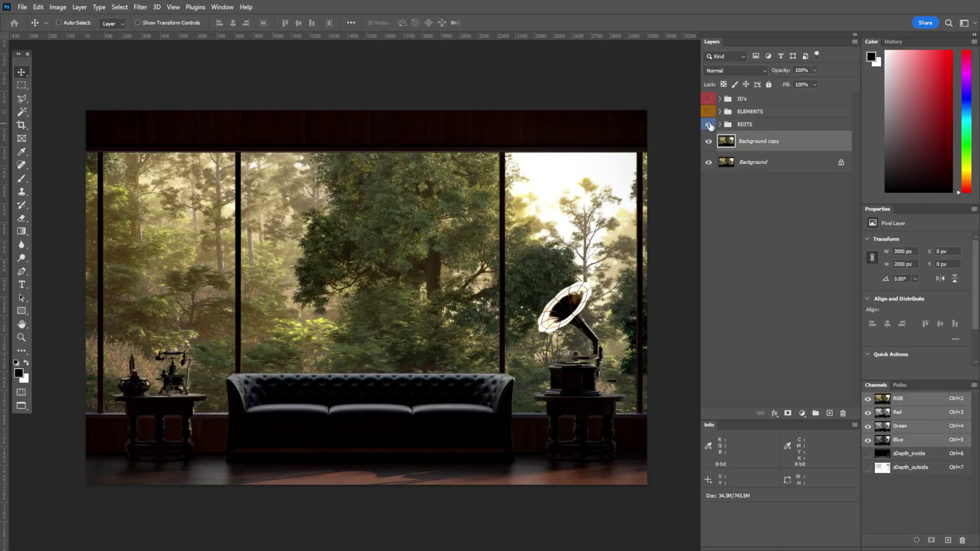
Delete the Background copy layer so 3D's, ELEMENTS and EDITS sit over Background
key("shift+ctrl+alt+n")
left_click(22, 191)
left_click(38, 7)
left_click(77, 403)
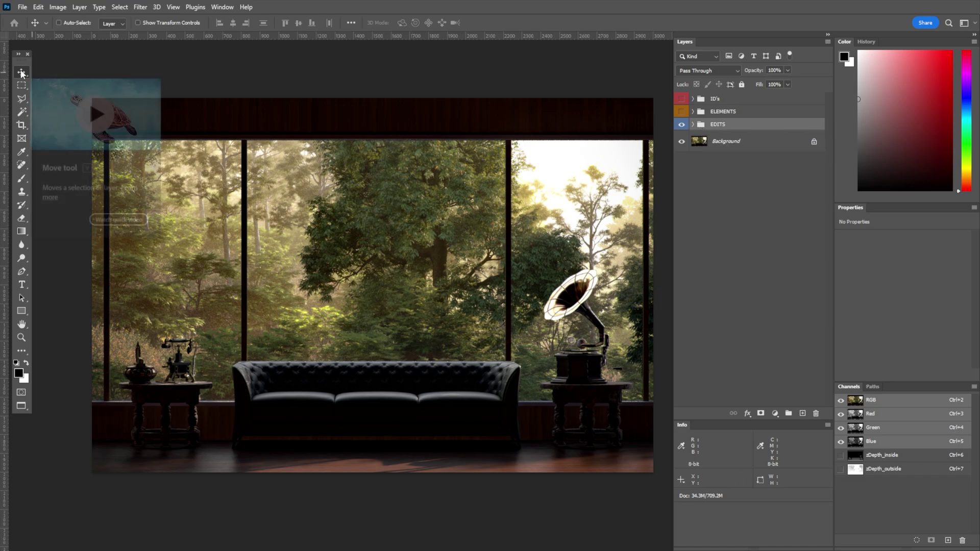
Darken the couch midtones by setting its Levels 1 gamma to 0.70
right_click(424, 374)
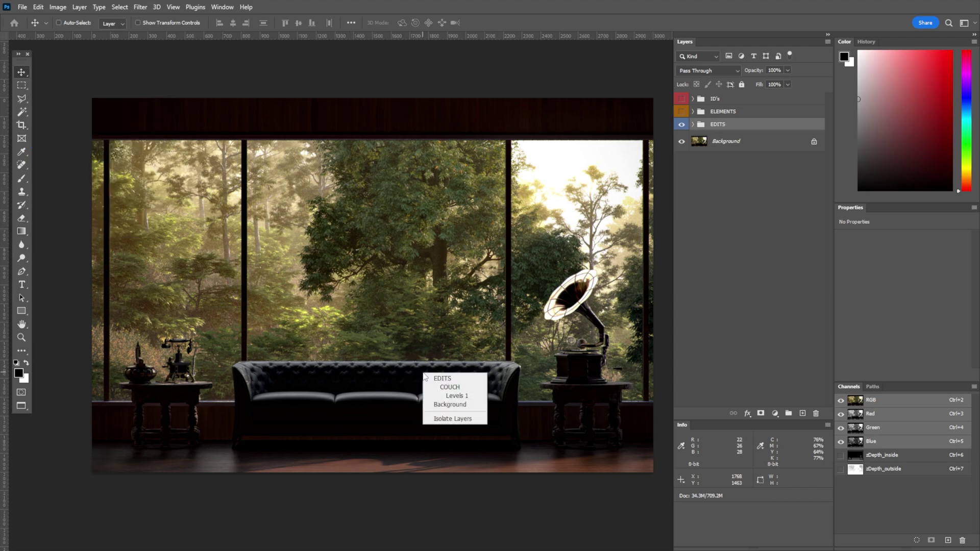
left_click(464, 398)
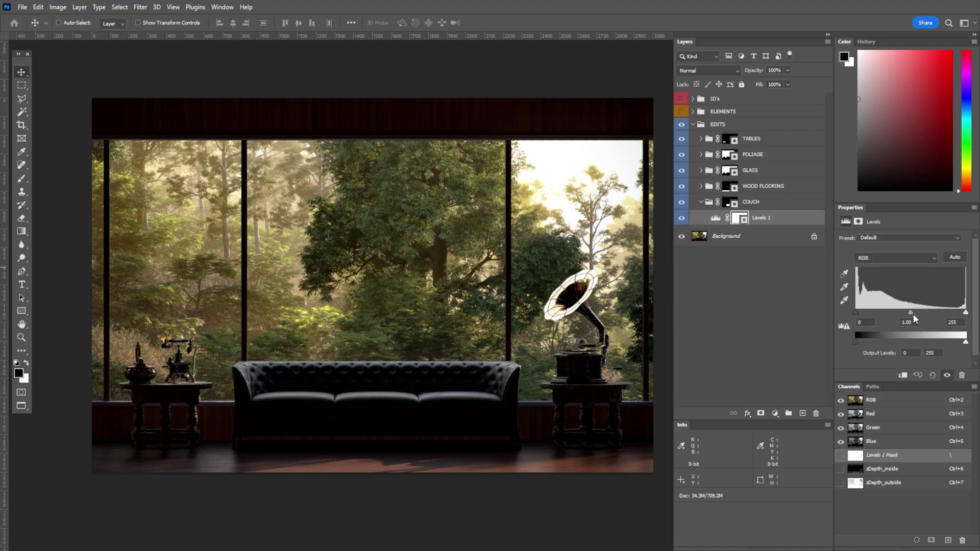
left_click_drag(911, 314, 923, 314)
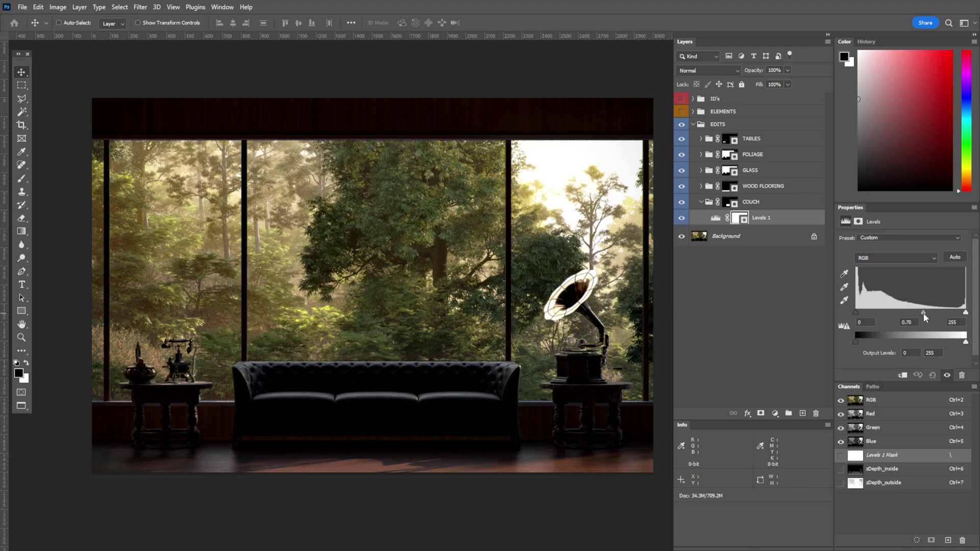
Pull the foliage Curves 1 curve down to darken the trees, then collapse EDITS
right_click(365, 251)
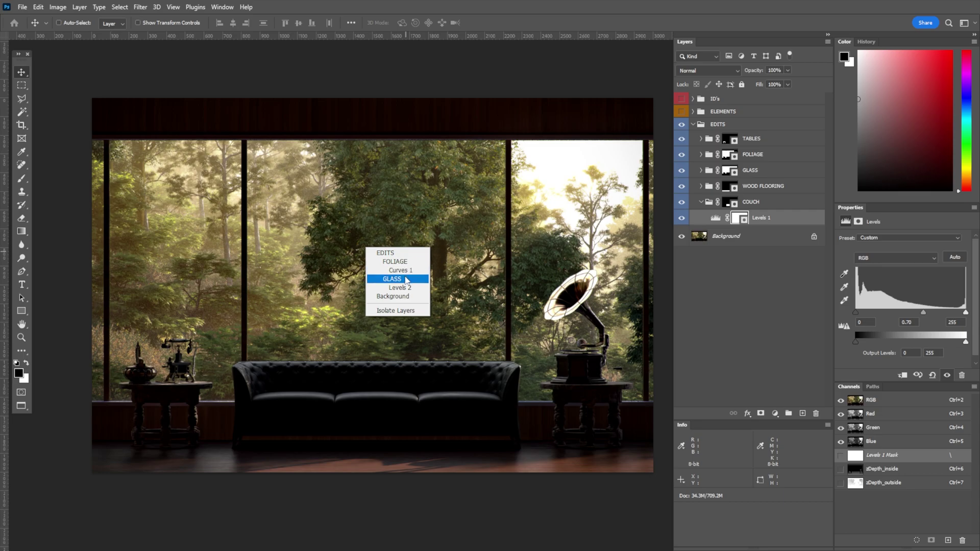
left_click(404, 271)
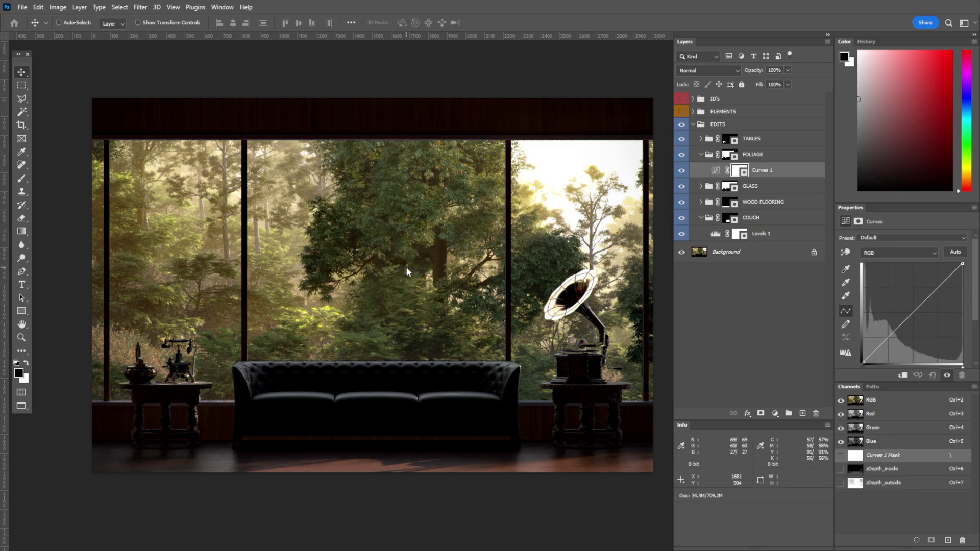
left_click_drag(915, 313, 918, 323)
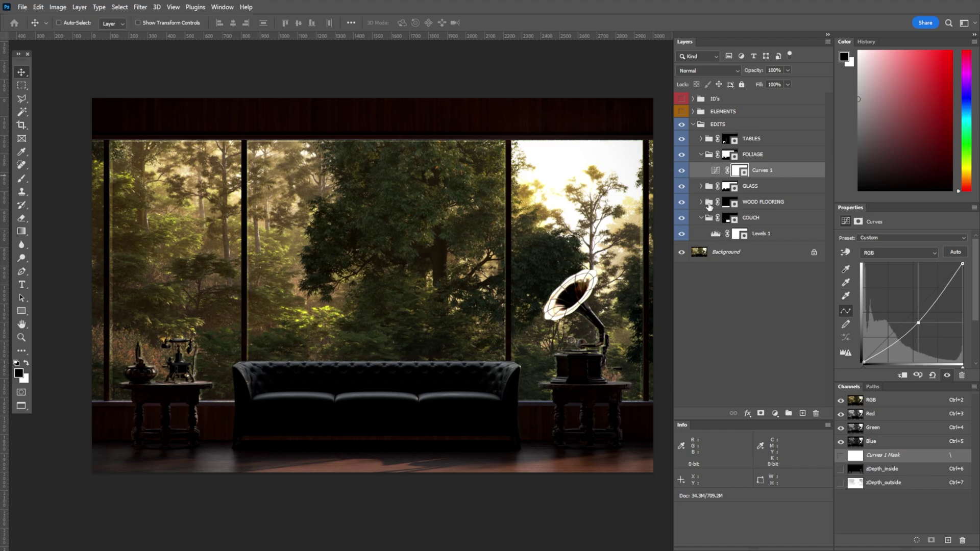
left_click(694, 125)
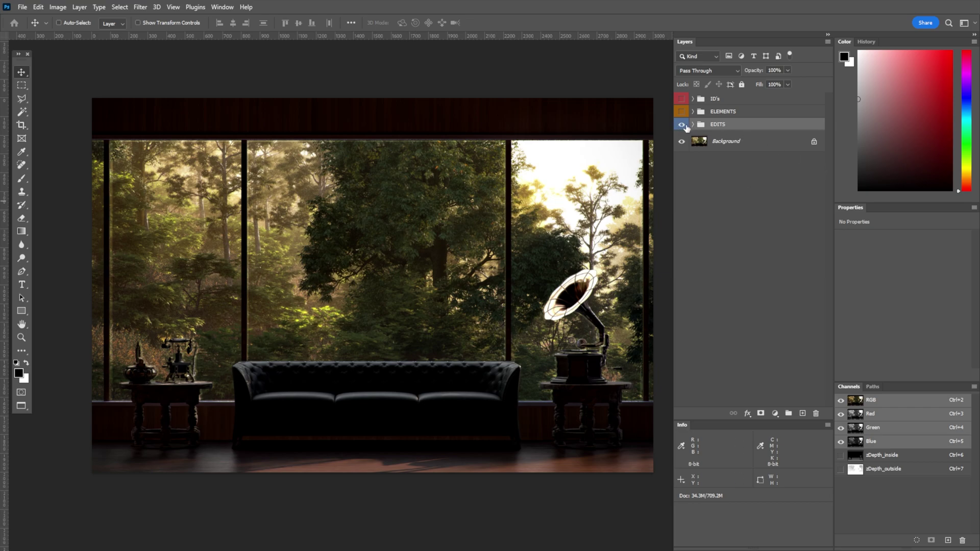
Hide the EDITS group and brighten the Background layer directly to 77
left_click(682, 125)
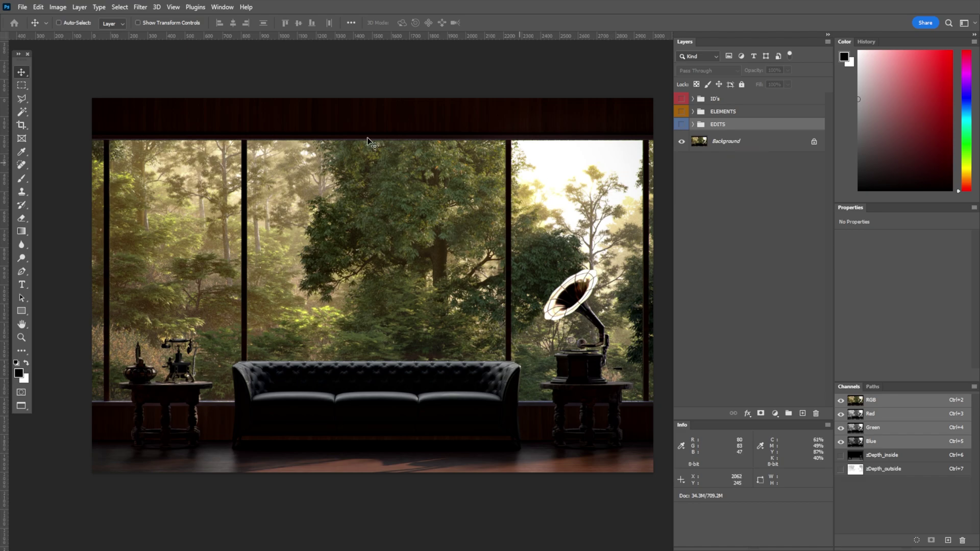
left_click(740, 145)
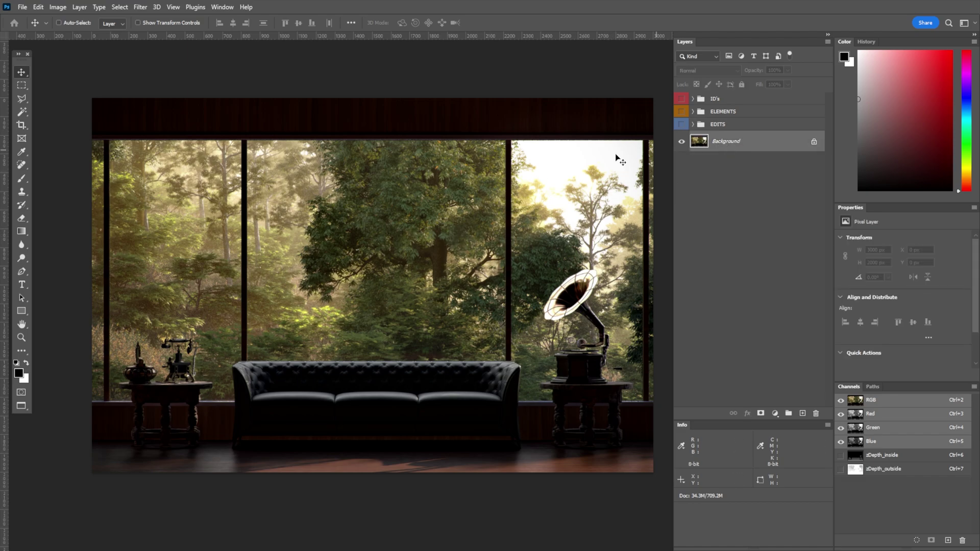
left_click(57, 7)
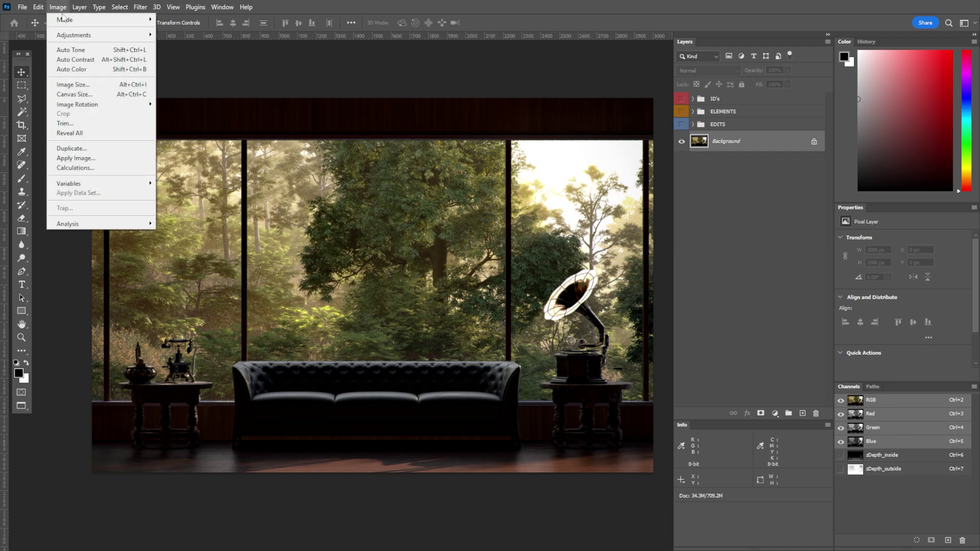
mouse_move(77, 35)
left_click(193, 34)
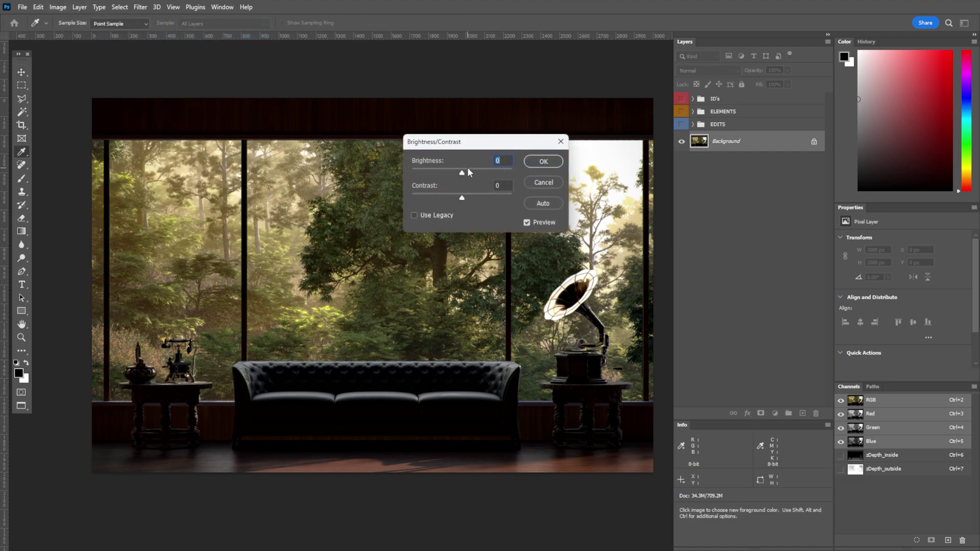
left_click_drag(464, 174, 489, 175)
left_click(543, 161)
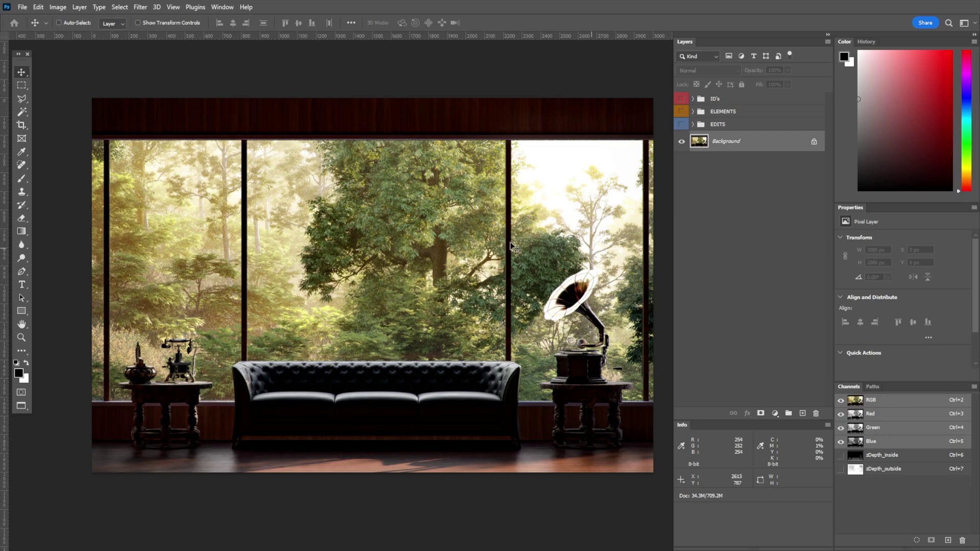
Preview darkening the Background to -51, cancel it and undo the brightening
left_click(58, 7)
mouse_move(79, 36)
left_click(202, 36)
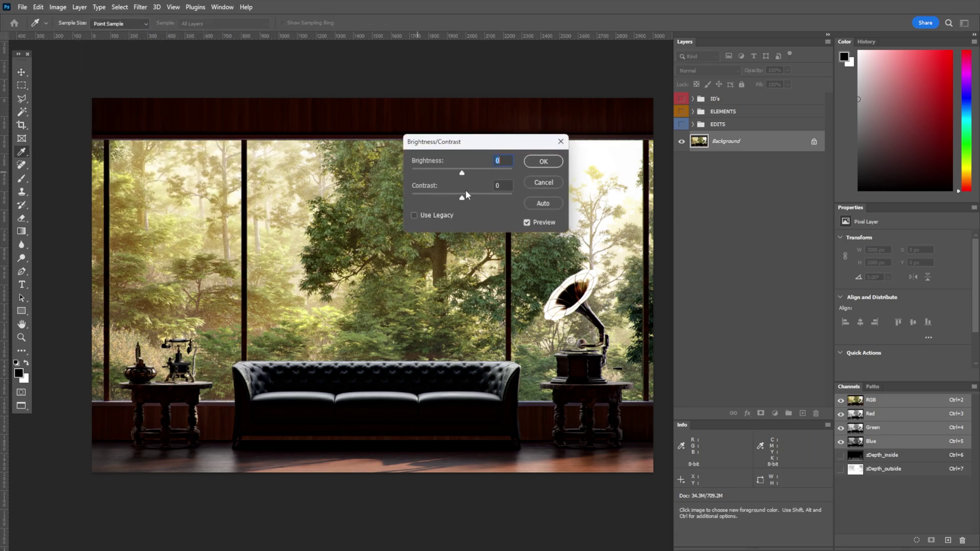
left_click_drag(462, 174, 436, 176)
left_click(549, 180)
key("v")
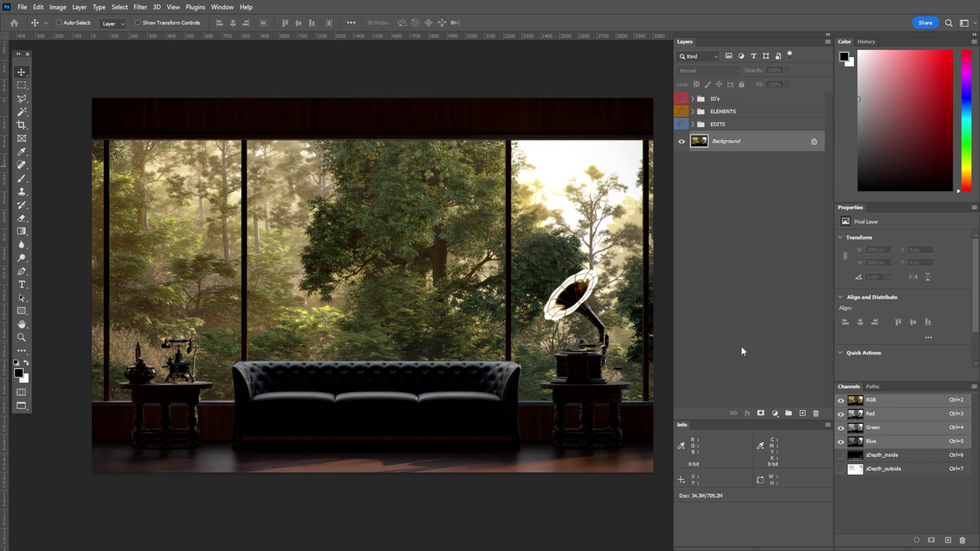
Add a Brightness/Contrast adjustment layer at brightness 10, toggling it to compare before and after
left_click(774, 414)
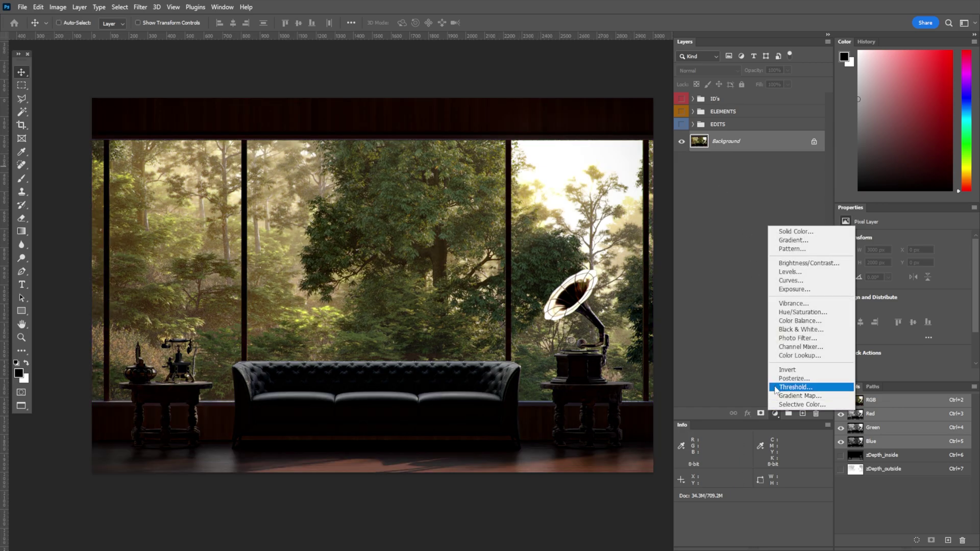
left_click(802, 263)
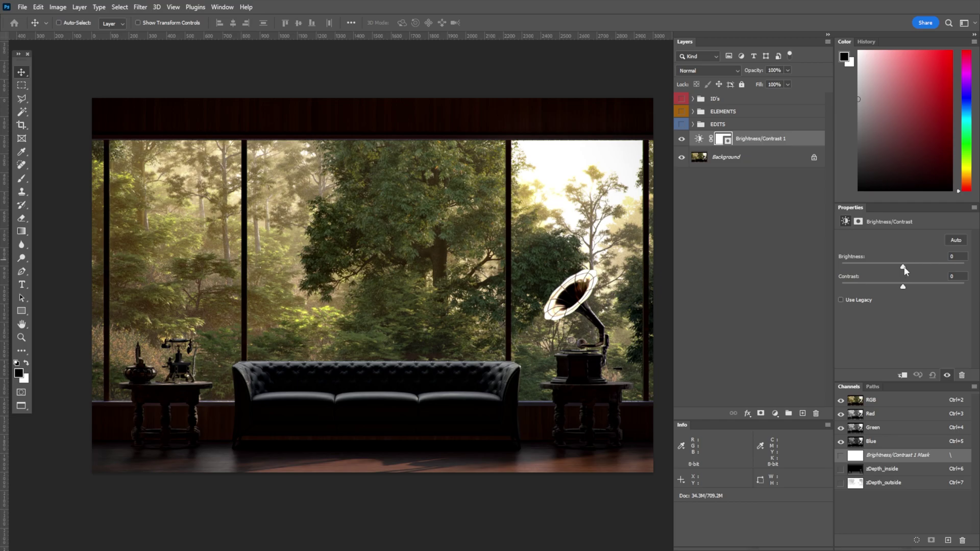
left_click_drag(904, 269, 927, 269)
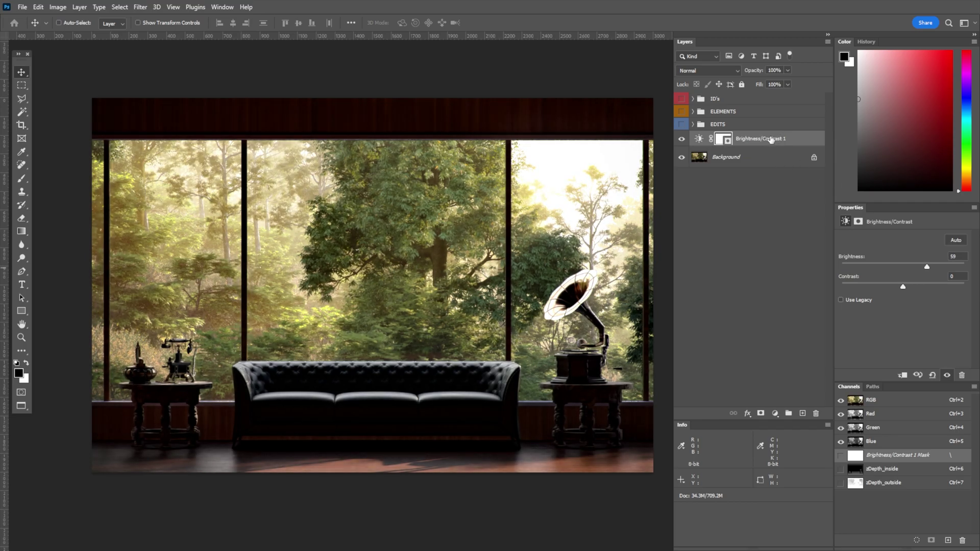
left_click(681, 141)
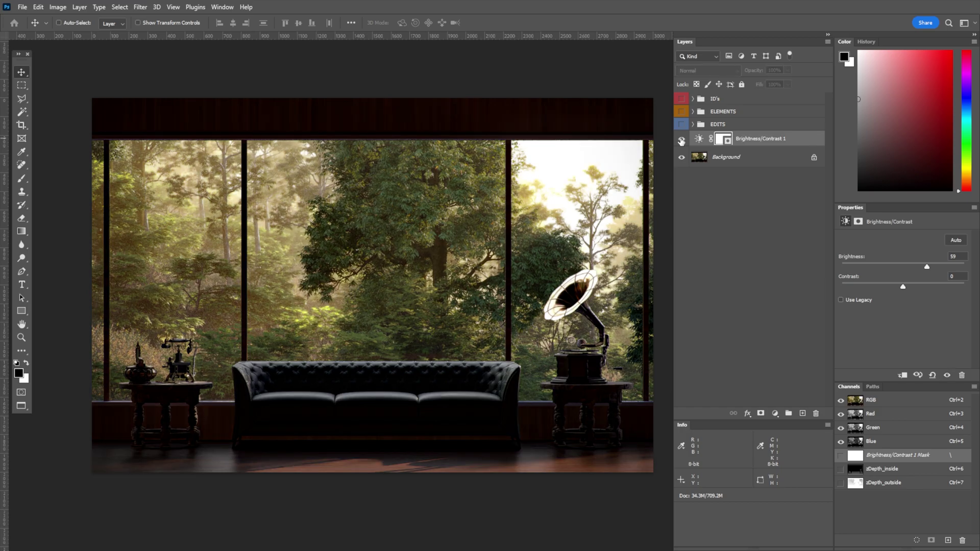
left_click(681, 141)
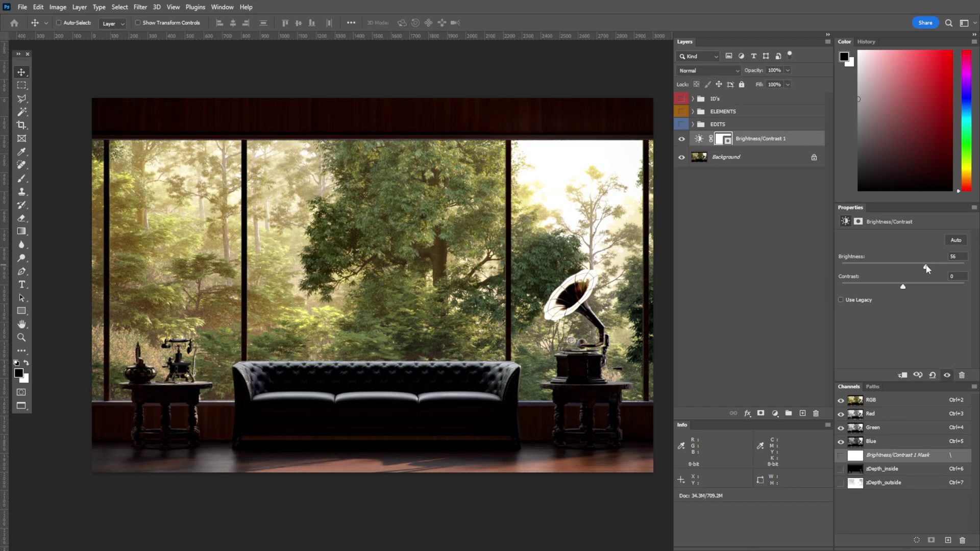
left_click_drag(927, 269, 909, 271)
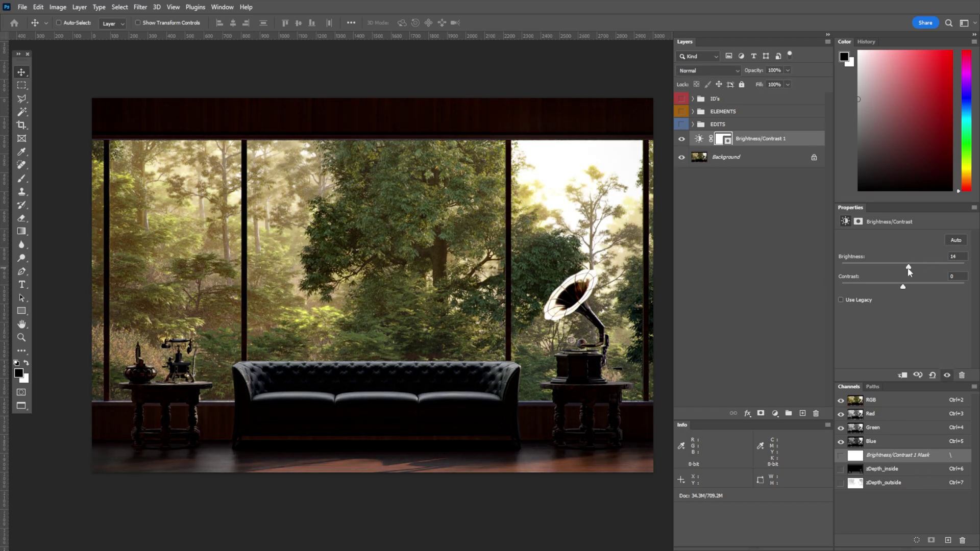
left_click(682, 141)
left_click(682, 140)
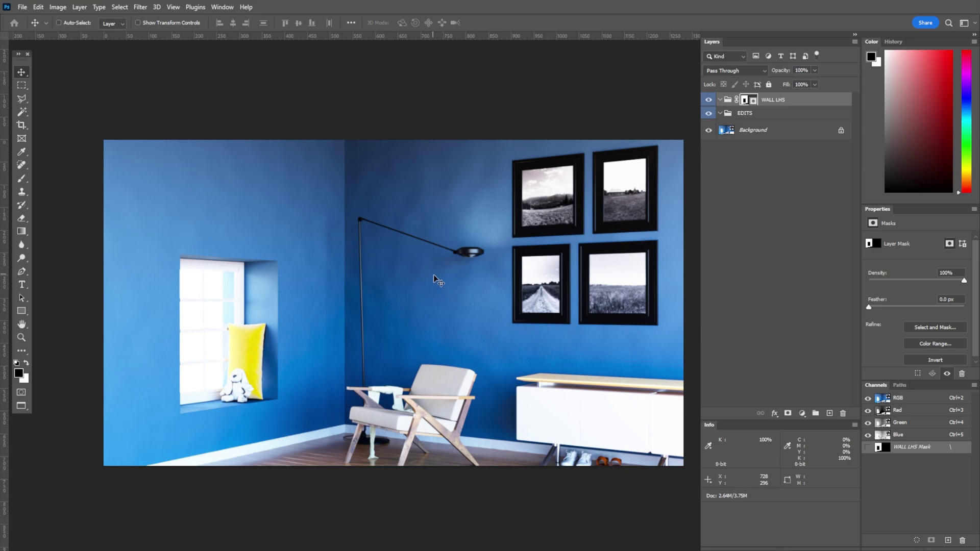
Pan the blue room render with the WALL LHS group into view
left_click_drag(507, 247, 538, 242)
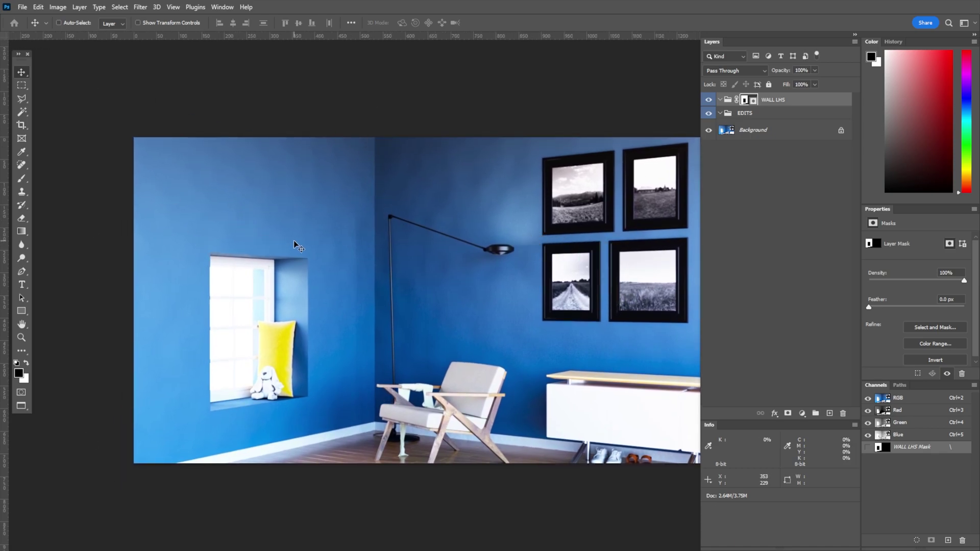
Draw a black square over the left wall, disable the WALL LHS mask and nudge the square left
left_click(22, 310)
left_click(60, 312)
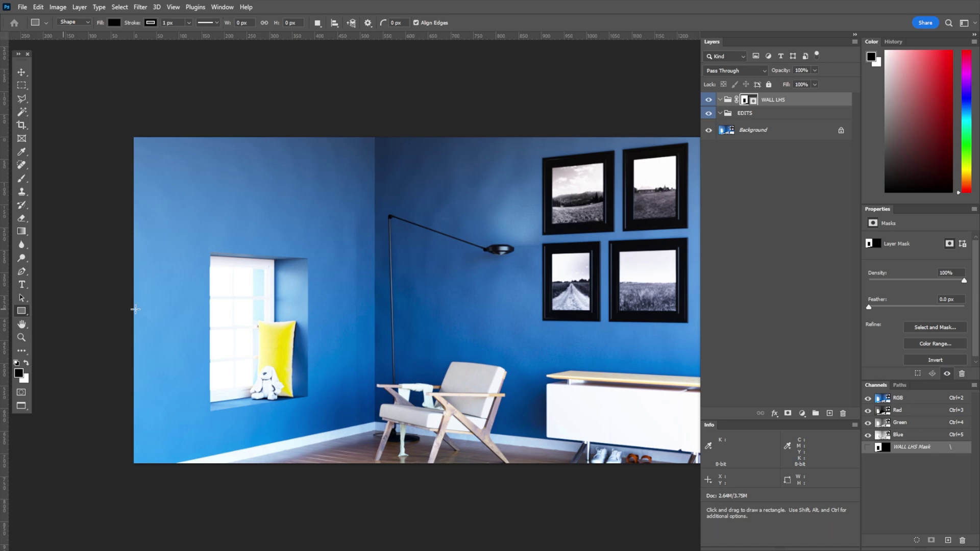
scroll(170, 308, "down", 1)
left_click_drag(137, 135, 458, 456)
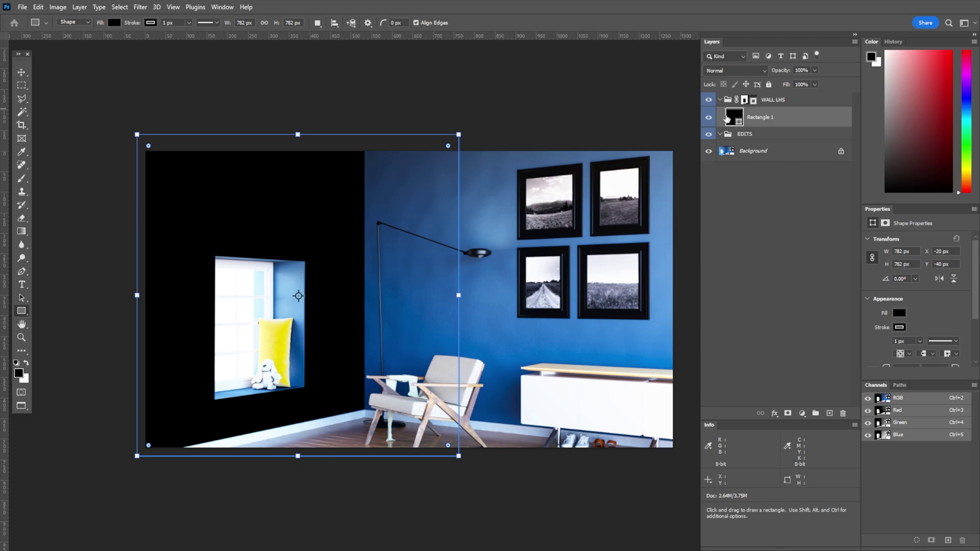
left_click(752, 101, "shift")
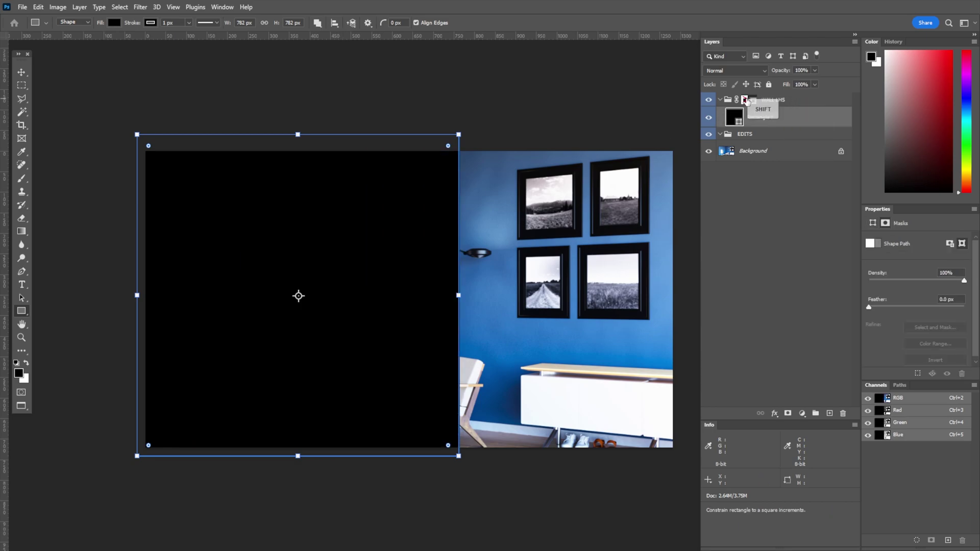
key("v")
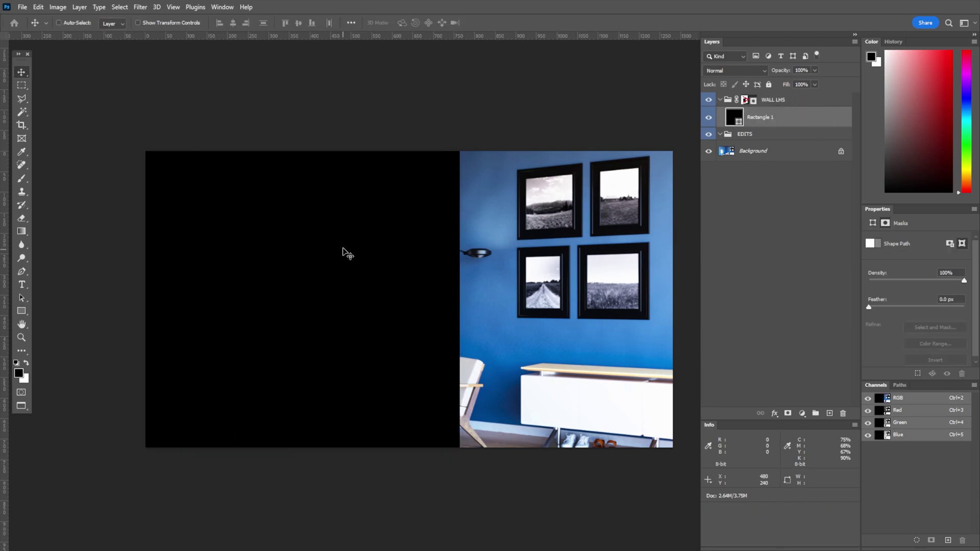
left_click_drag(342, 243, 367, 232)
key("ctrl")
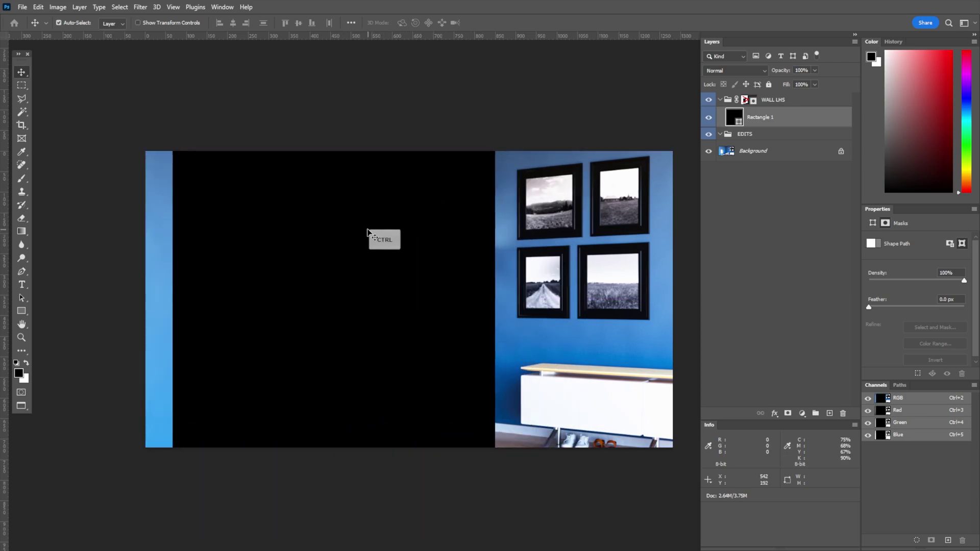
Convert Rectangle 1 to a smart object and shift it slightly left
right_click(793, 124)
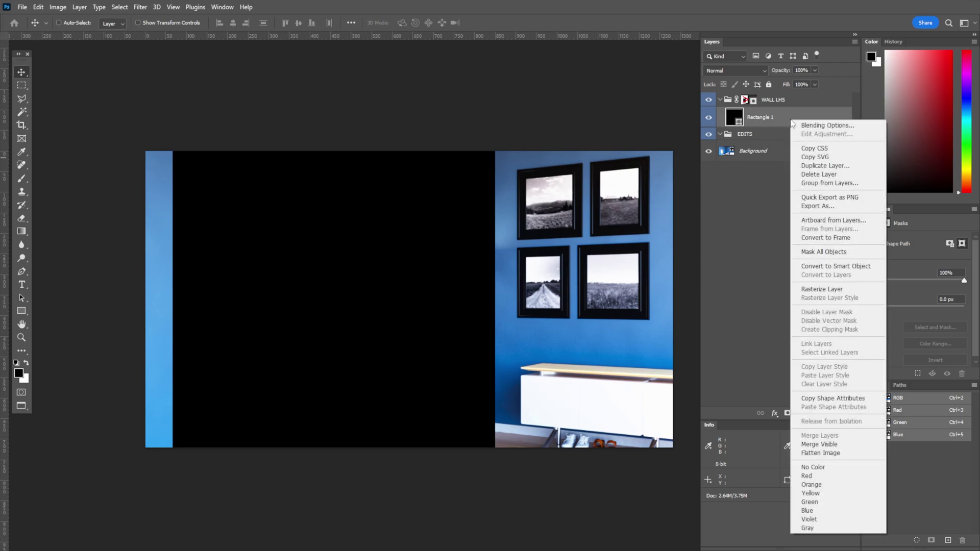
left_click(840, 267)
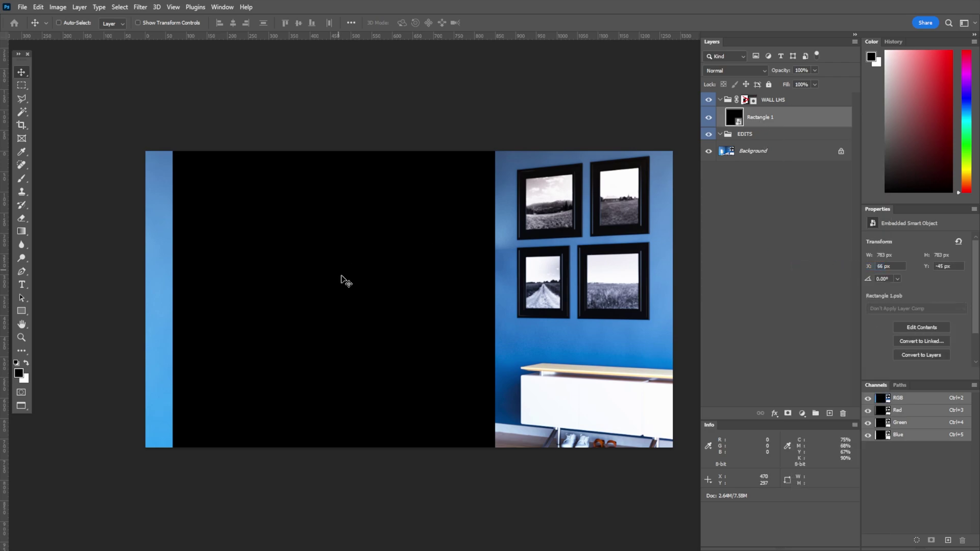
left_click_drag(373, 258, 353, 259)
Scale and skew the rectangle's corners to match the left wall's perspective
key("ctrl+t")
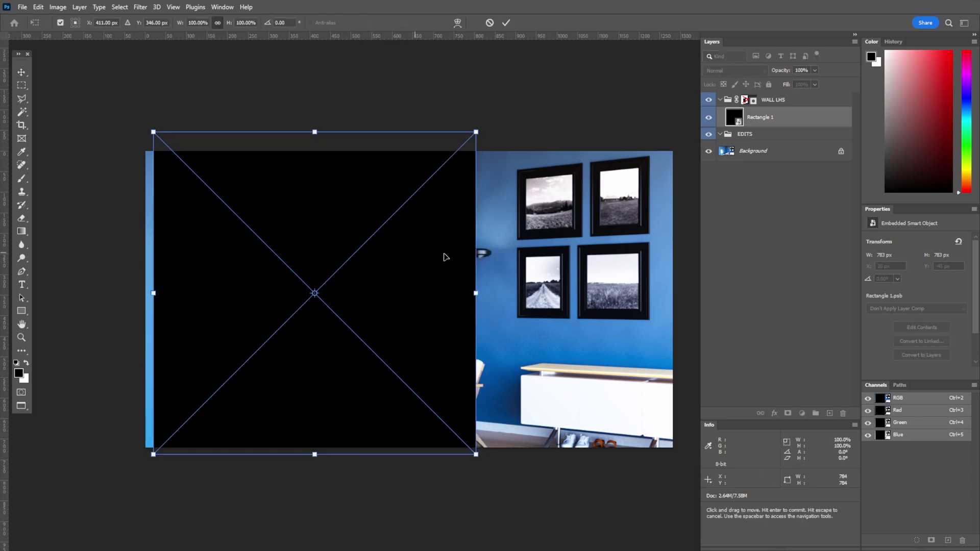
left_click_drag(477, 294, 367, 294)
left_click_drag(153, 294, 107, 294)
left_click_drag(367, 165, 367, 147)
left_click_drag(367, 424, 367, 410)
left_click_drag(107, 424, 106, 463)
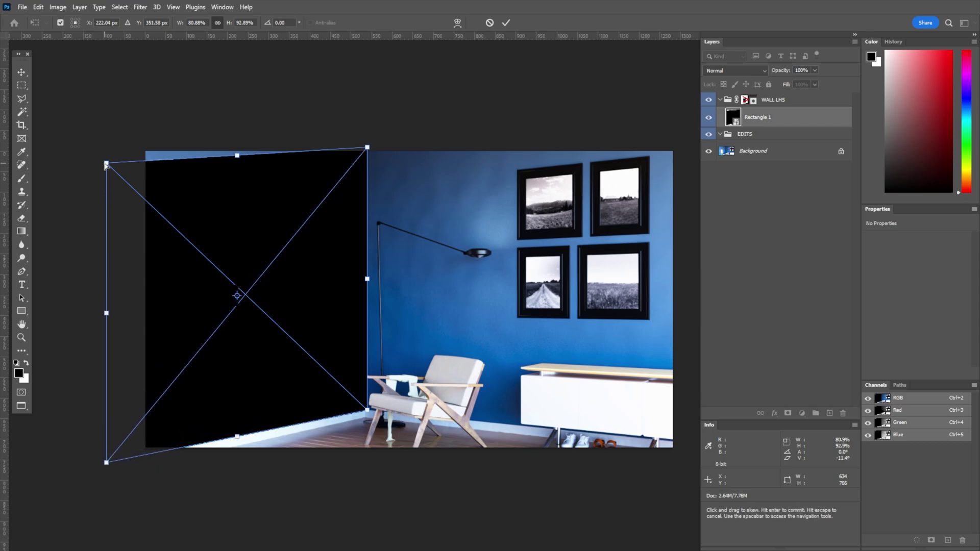
left_click_drag(107, 164, 106, 145)
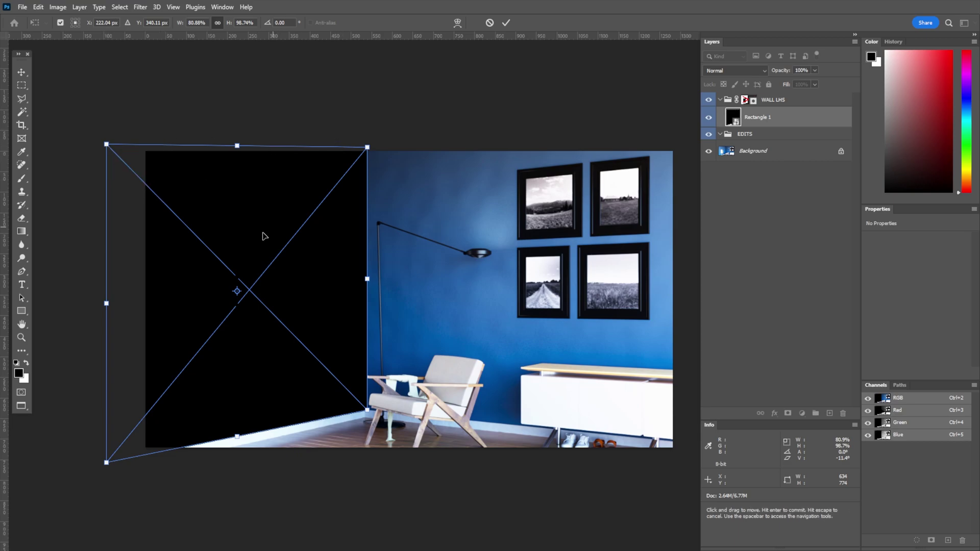
key("Return")
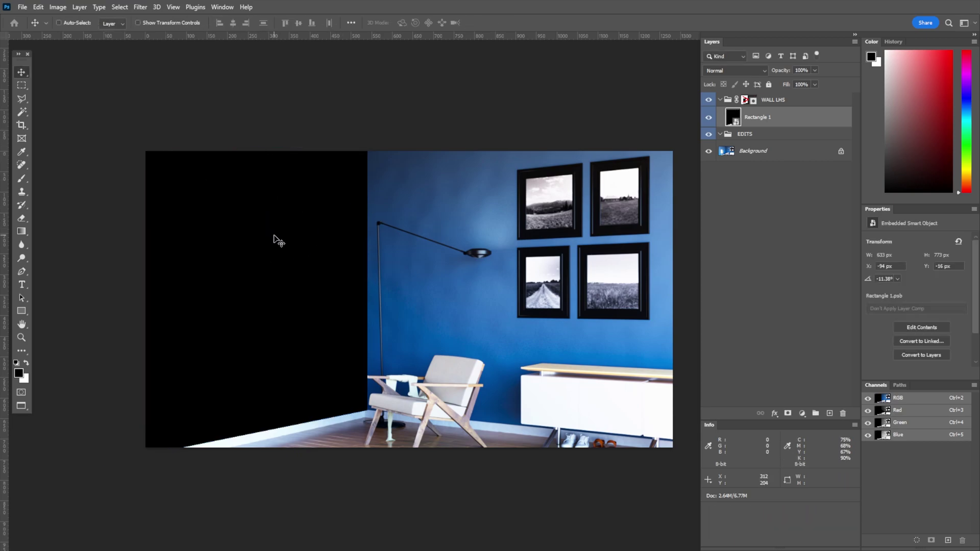
Open the smart object's contents and drag the brown damask wallpaper into it as a layer
double_click(733, 118)
left_click_drag(494, 162, 518, 206)
key("f")
key("f")
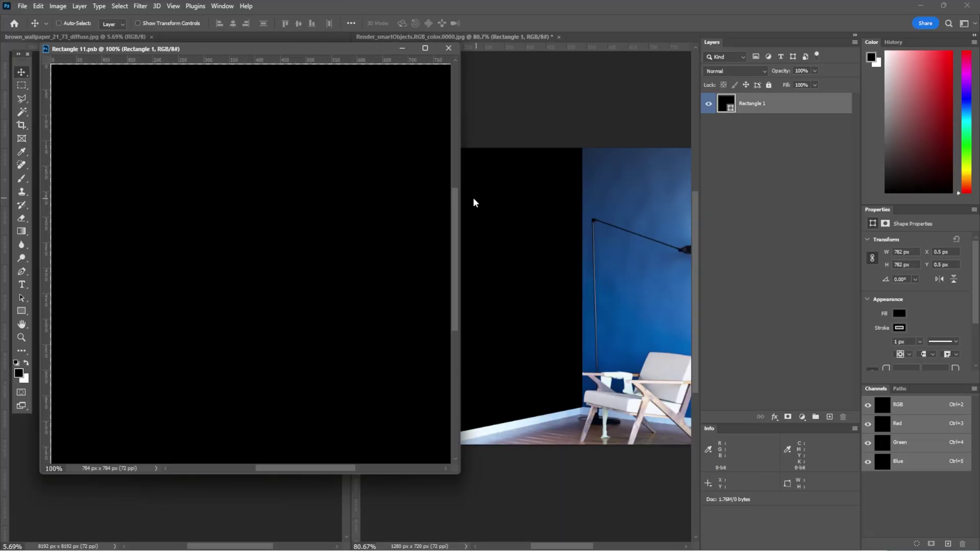
left_click_drag(314, 49, 532, 76)
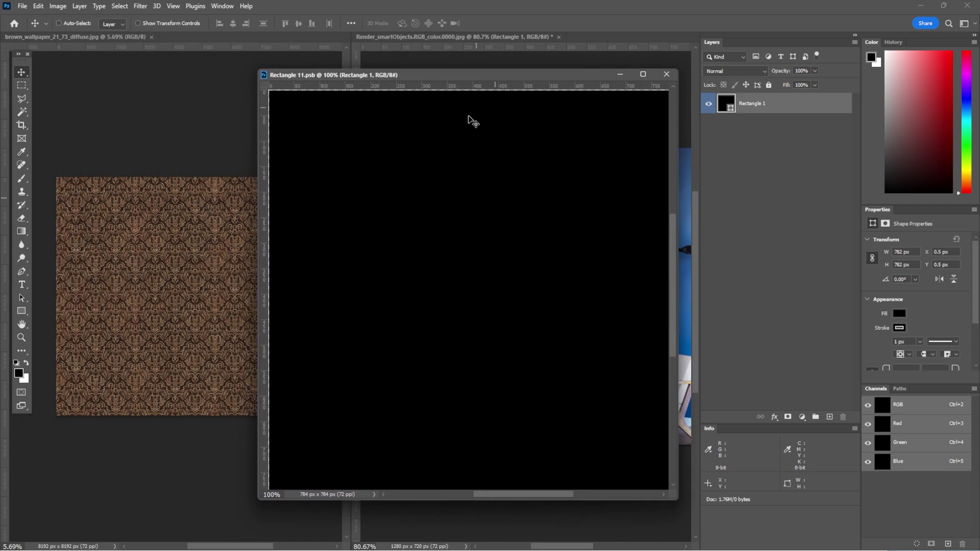
left_click(150, 139)
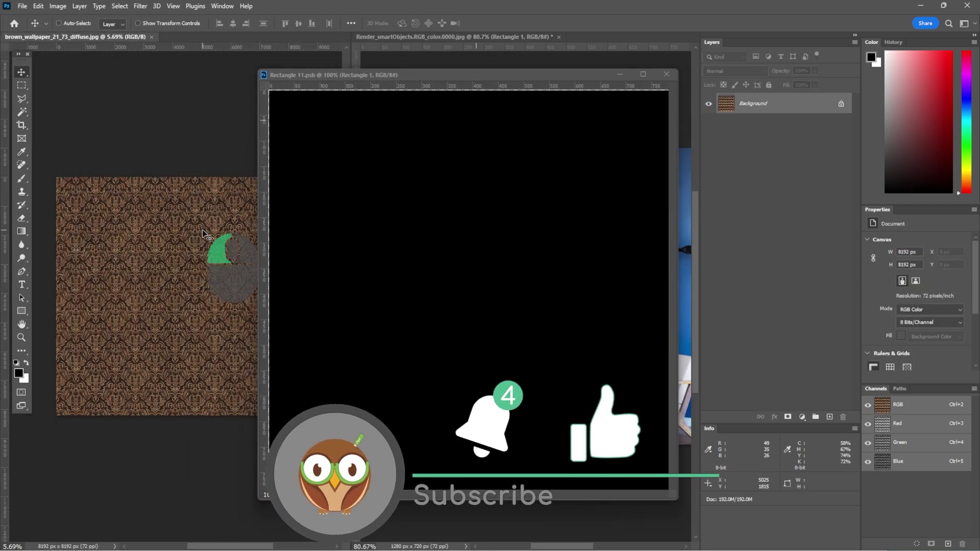
left_click_drag(204, 234, 426, 240)
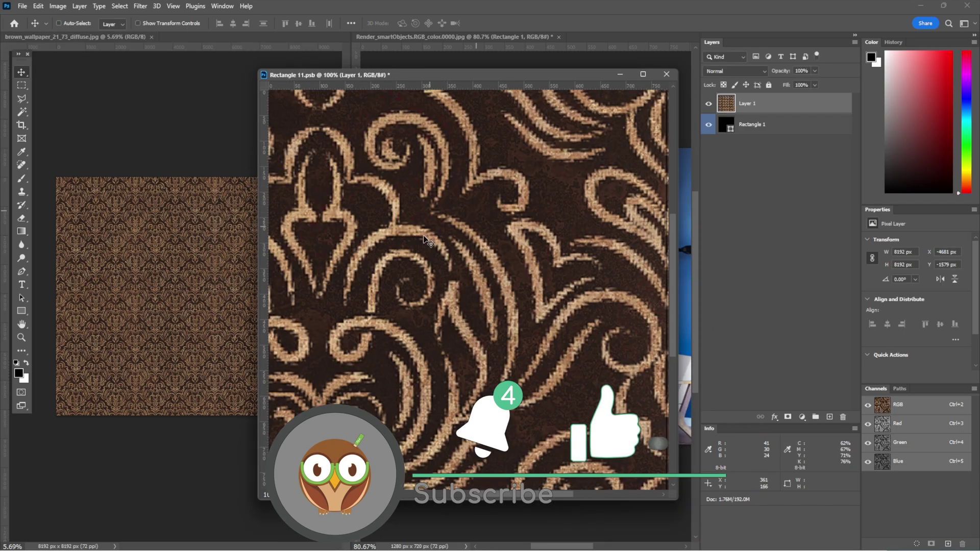
Resize the wallpaper layer to fit the smart object's square canvas
scroll(431, 240, "down", 10)
key("ctrl+t")
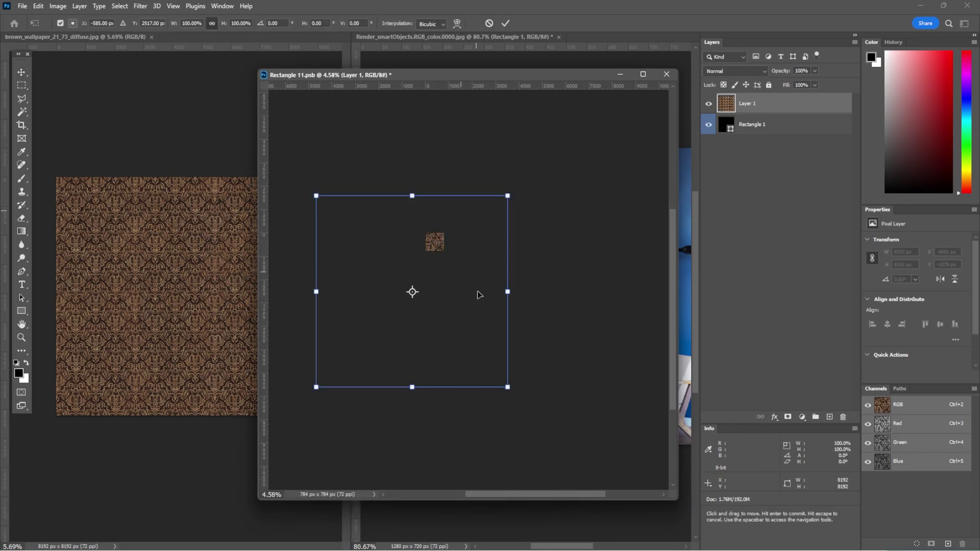
mouse_move(491, 218)
left_mouse_down()
mouse_move(452, 241)
mouse_move(502, 230)
left_mouse_up()
left_click_drag(328, 398, 493, 227)
scroll(459, 248, "up", 10)
scroll(459, 247, "up", 5)
key("Return")
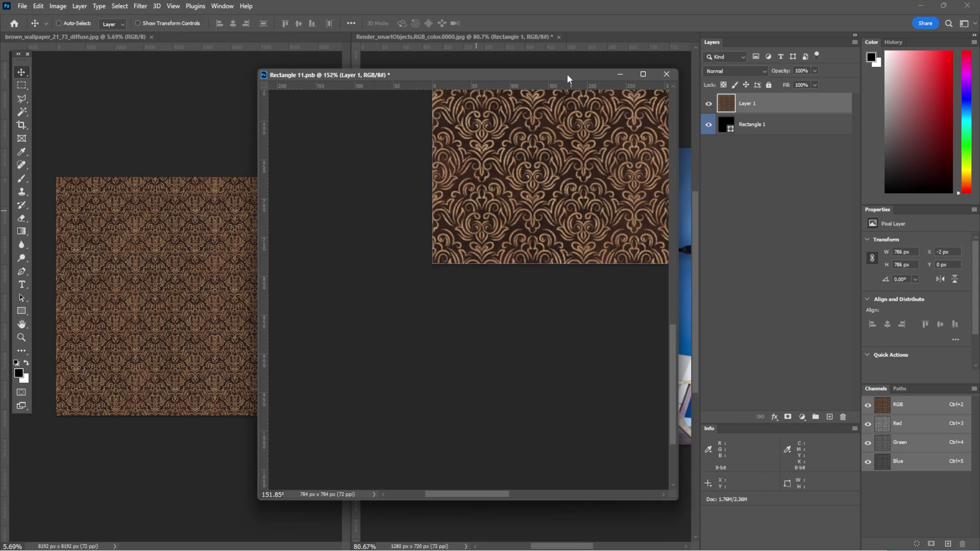
Dock the smart-object window, save its contents and return to the room render
left_click_drag(566, 74, 232, 34)
left_click_drag(308, 94, 266, 266)
scroll(192, 278, "down", 5)
left_click_drag(192, 278, 220, 277)
scroll(220, 278, "down", 1)
key("ctrl+s")
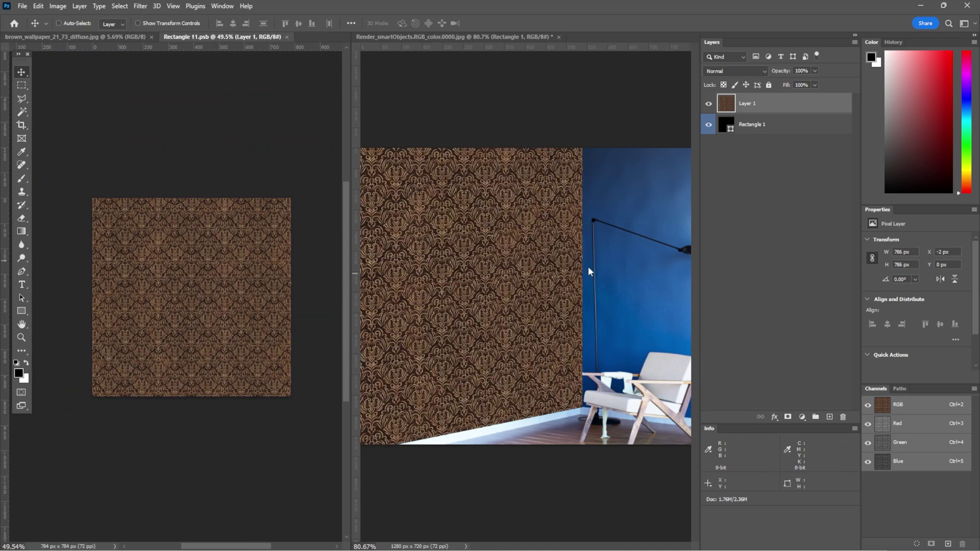
left_click(534, 278)
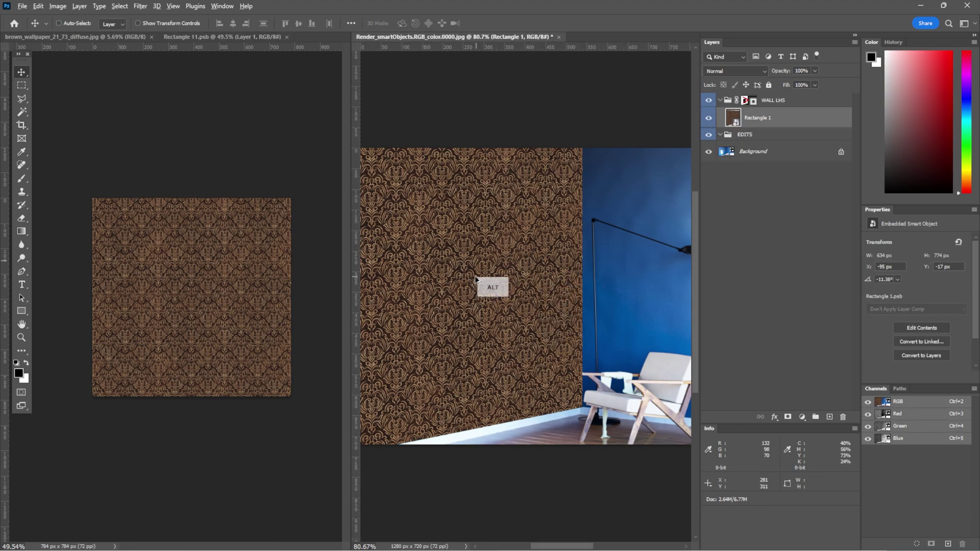
scroll(478, 278, "down", 2)
left_click_drag(490, 282, 521, 267)
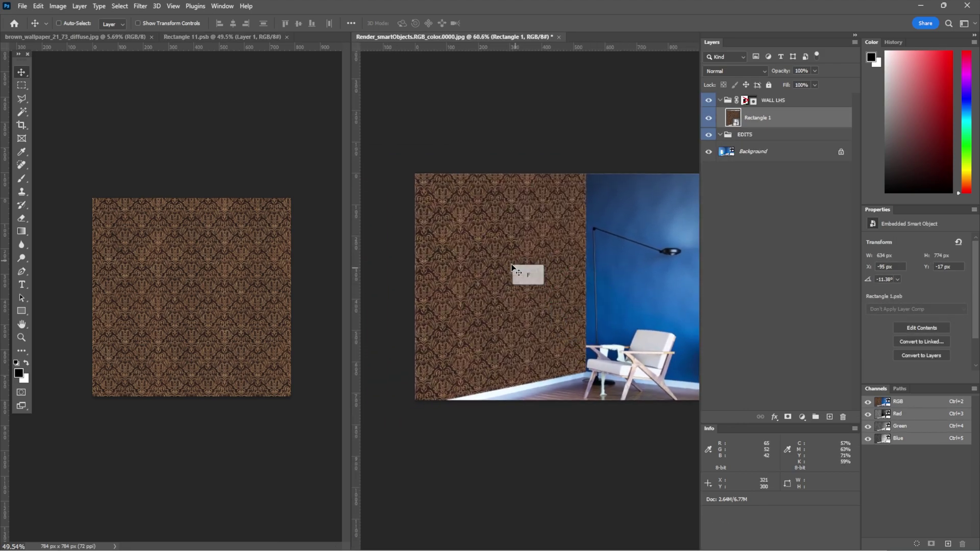
key("f")
left_click_drag(390, 252, 408, 261)
scroll(408, 260, "up", 3)
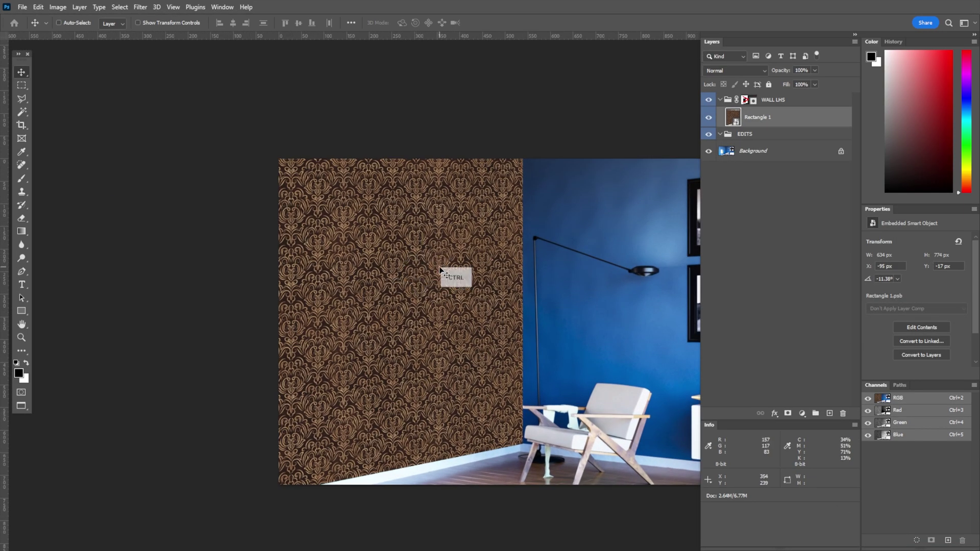
Skew the wallpapered wall's top corners to fit the wall edge
key("ctrl+t")
right_click(403, 256)
left_click(421, 300)
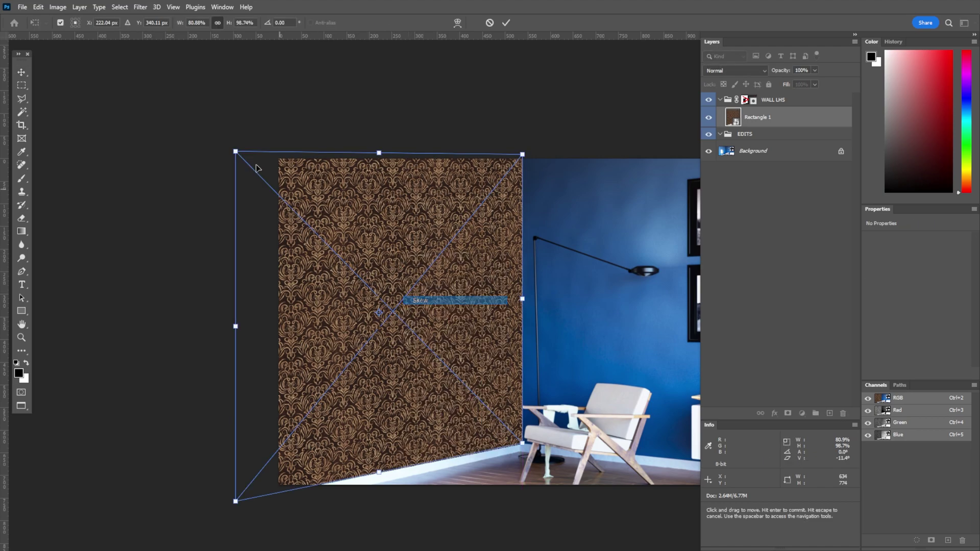
mouse_move(235, 151)
left_mouse_down()
mouse_move(236, 127)
mouse_move(235, 136)
left_mouse_up()
left_click_drag(522, 154, 521, 157)
left_click_drag(236, 137, 234, 137)
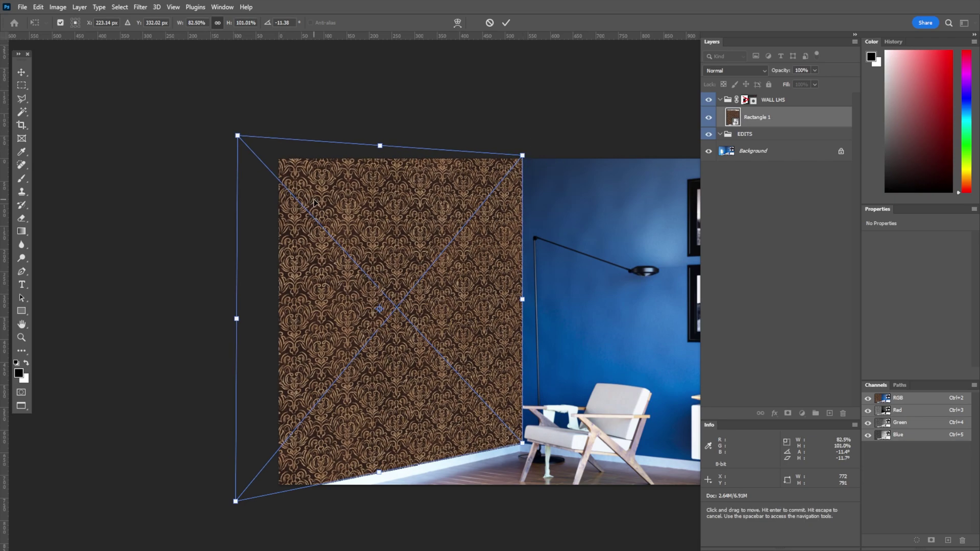
key("Return")
Re-enable the WALL LHS mask so the window niche shows through the wallpaper
left_click_drag(559, 278, 454, 278)
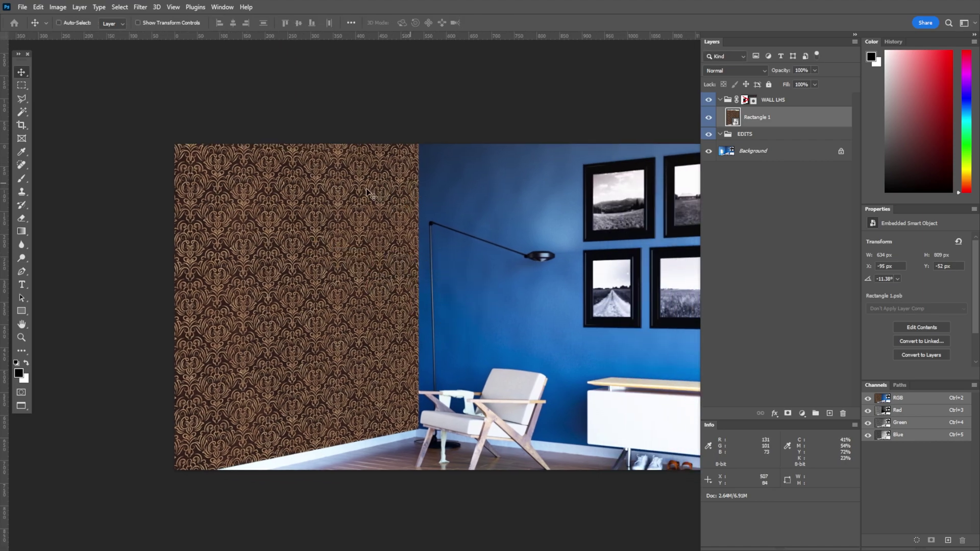
key("shift")
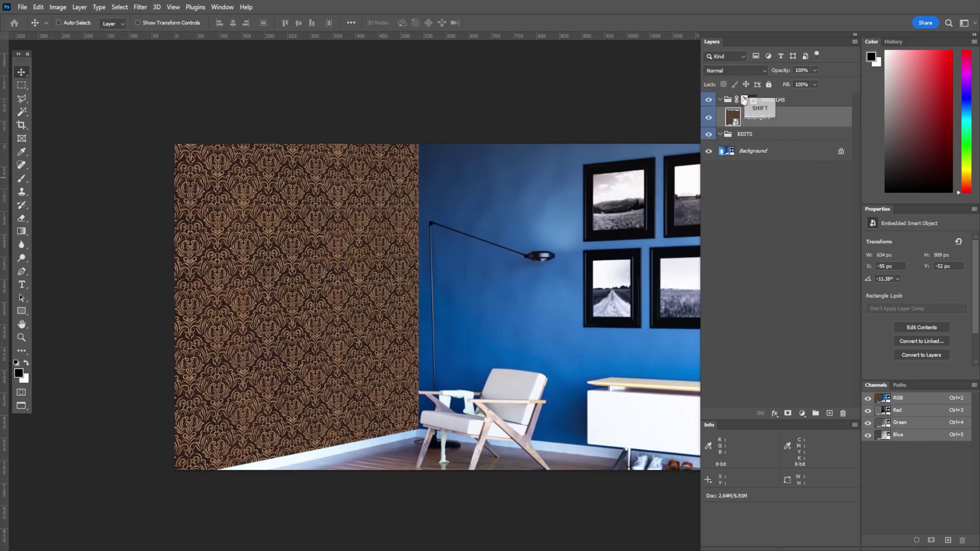
left_click(744, 100, "shift")
scroll(354, 275, "up", 1)
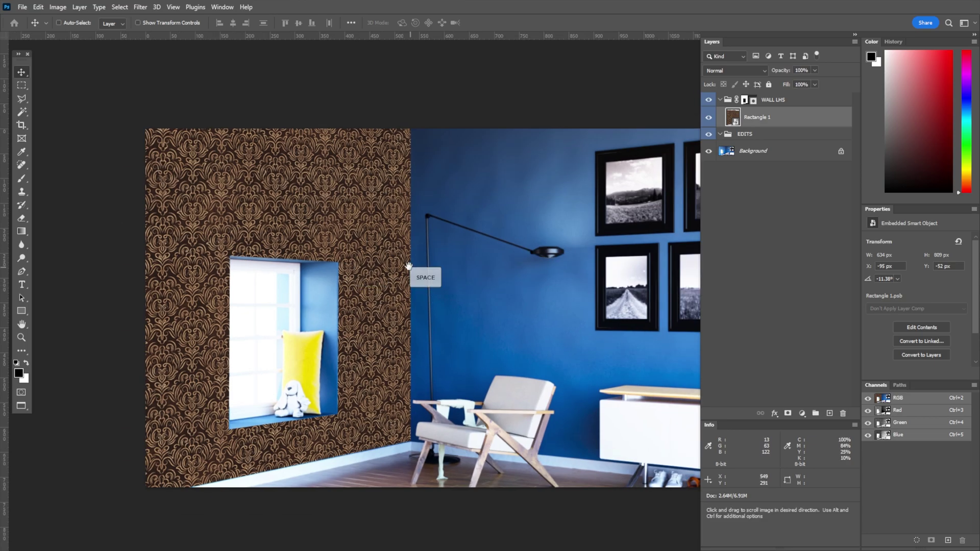
left_click_drag(409, 266, 439, 276)
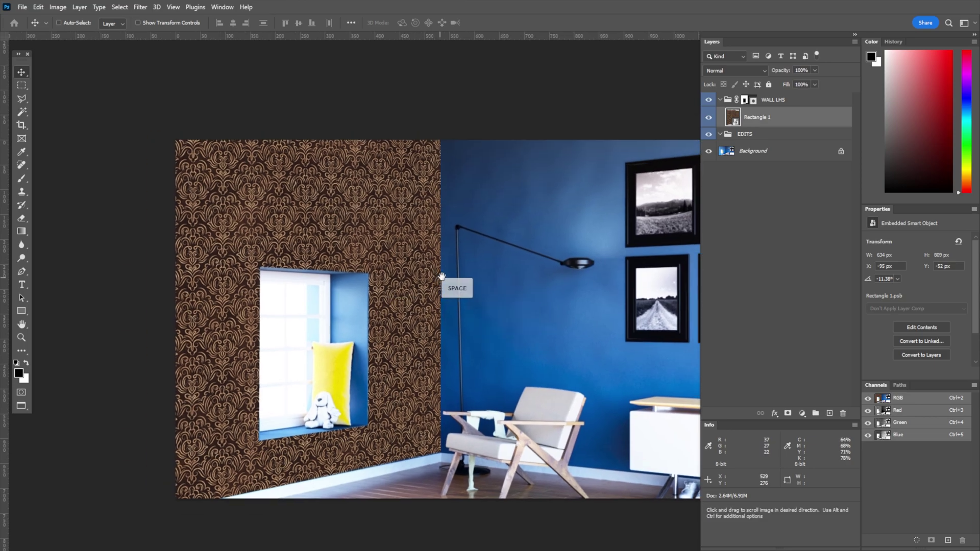
Try blend modes and set Rectangle 1 to Soft Light over the blue wall
left_click(737, 71)
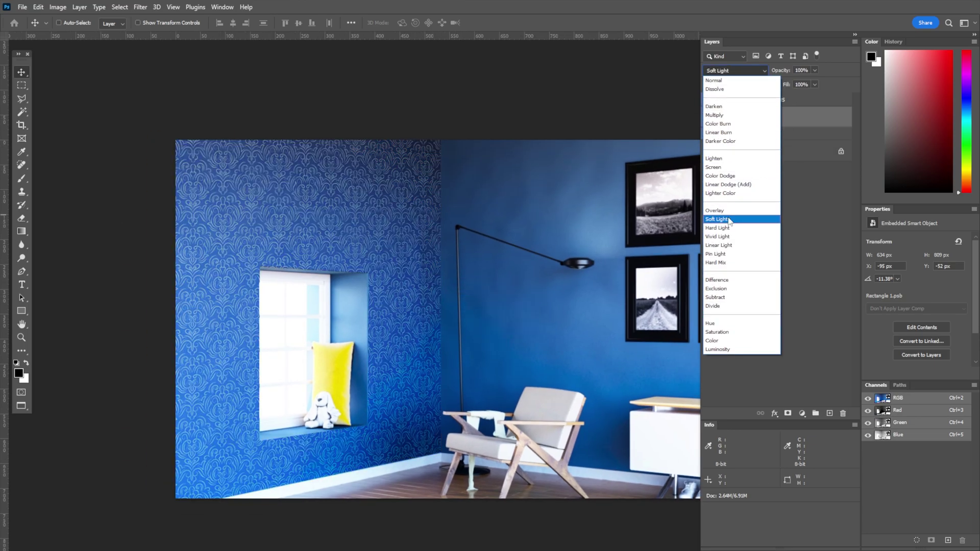
left_click(720, 298)
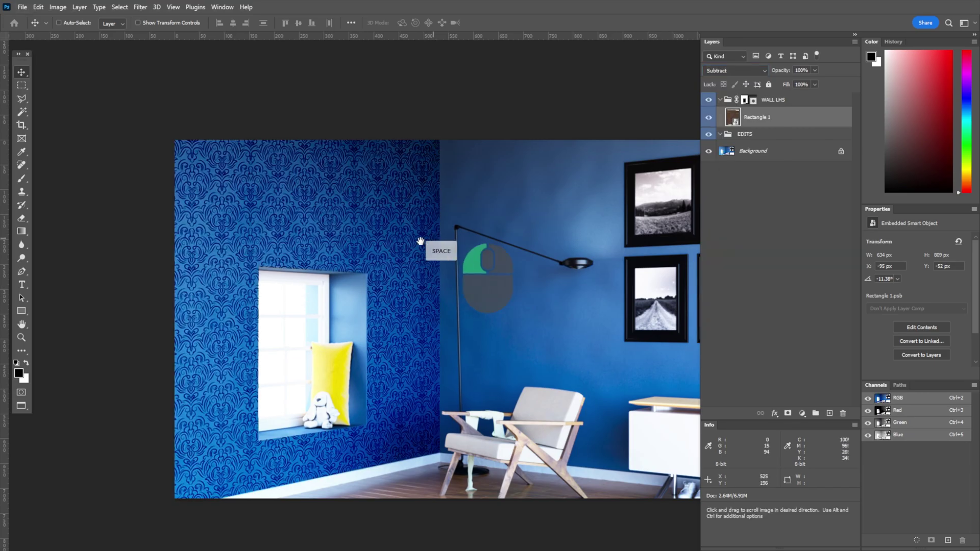
left_click_drag(459, 262, 351, 303)
scroll(305, 248, "down", 1)
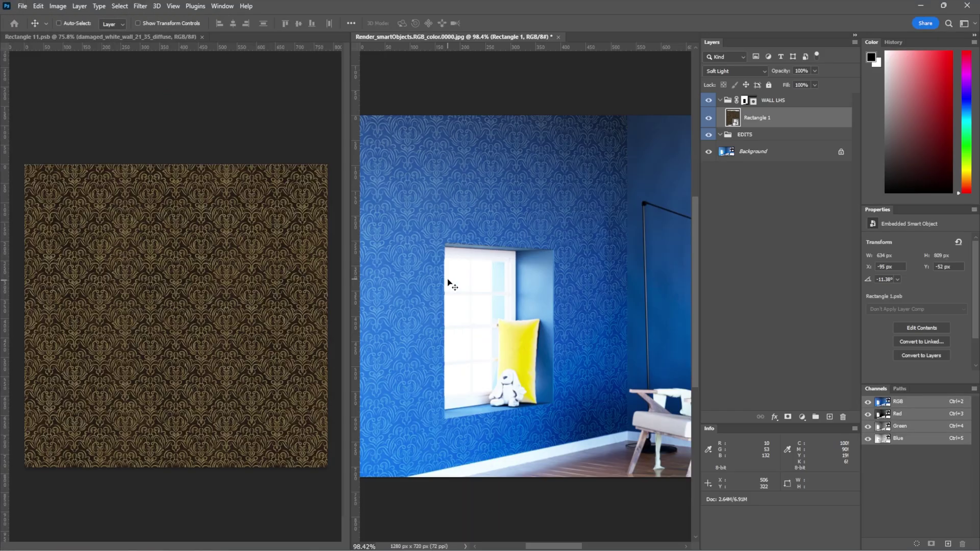
Reveal the white cracked-wall texture layer inside the Rectangle 1 smart object and save it
left_click(214, 255)
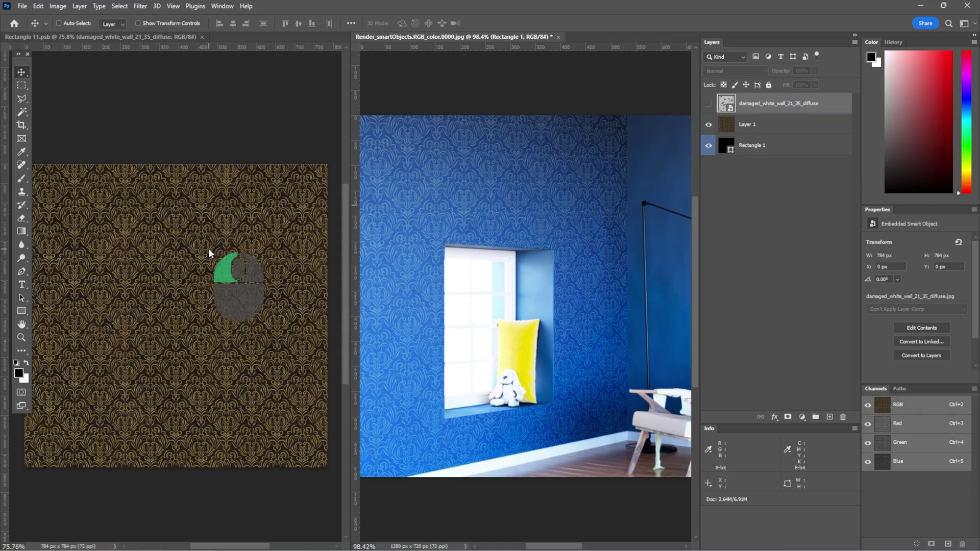
left_click(708, 107)
key("space")
left_click_drag(174, 278, 146, 258)
key("alt")
scroll(168, 270, "down", 1)
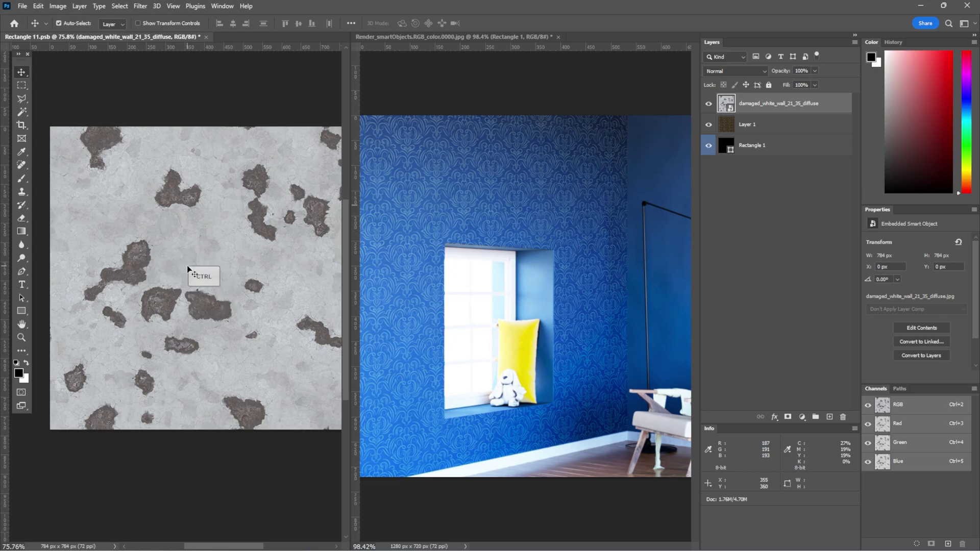
key("ctrl+s")
Back in the room render, set Rectangle 1 to Multiply over the left wall
left_click(485, 217)
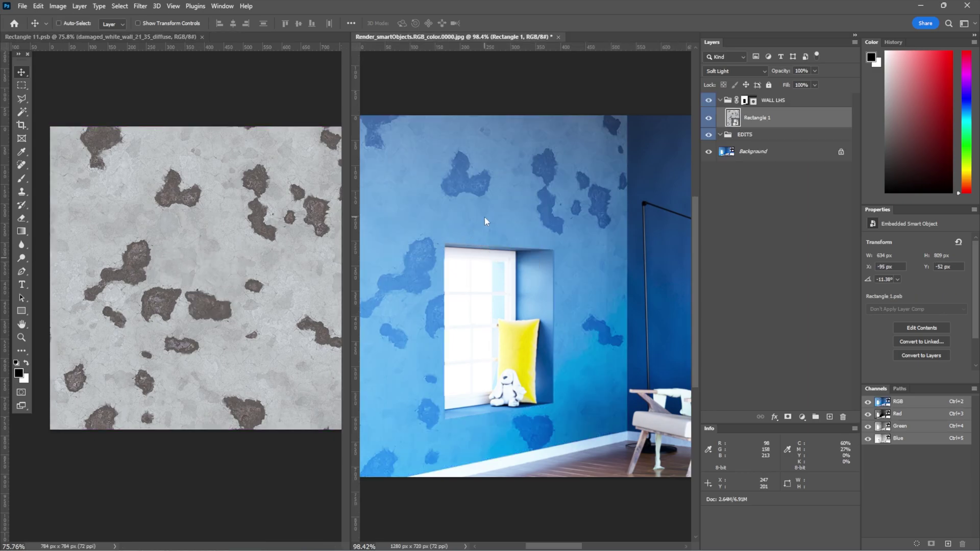
key("f")
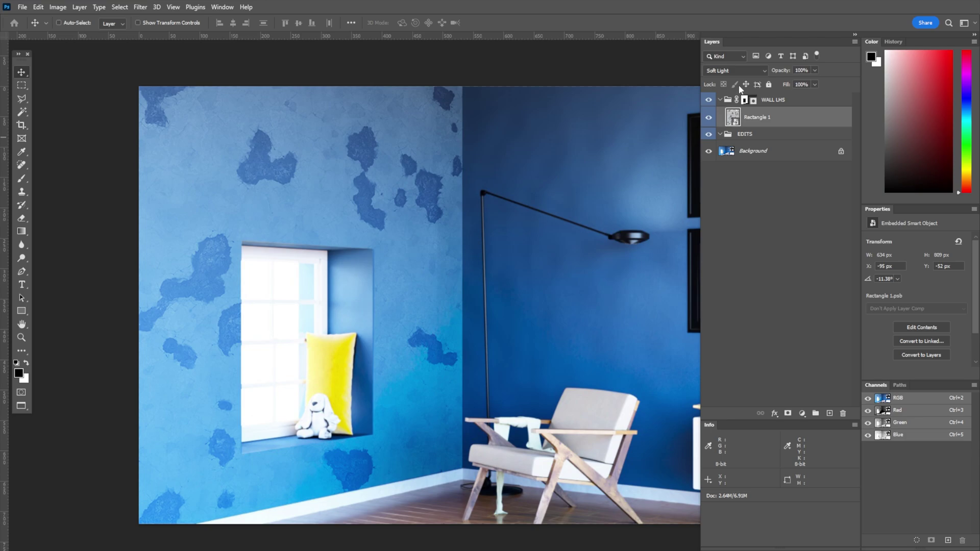
left_click(745, 72)
left_click(728, 115)
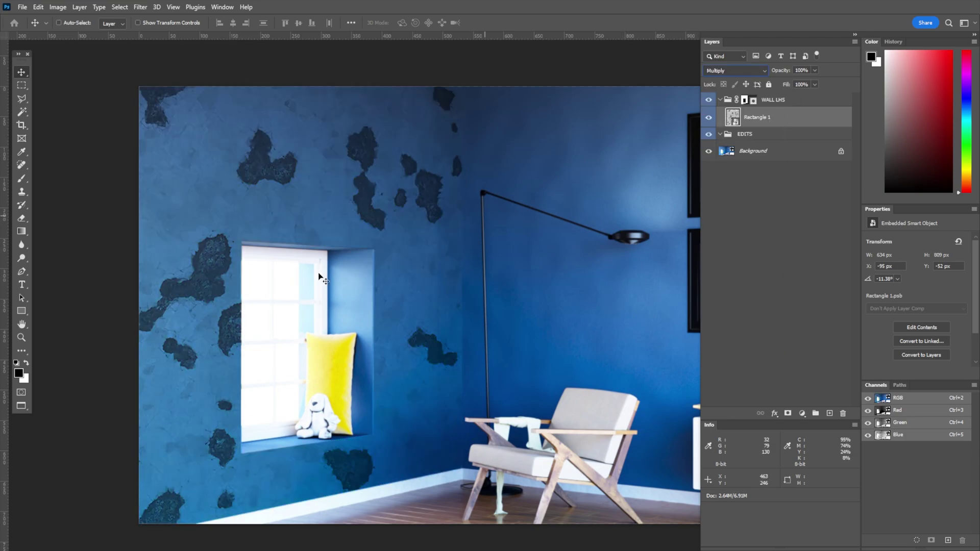
scroll(326, 268, "down", 2)
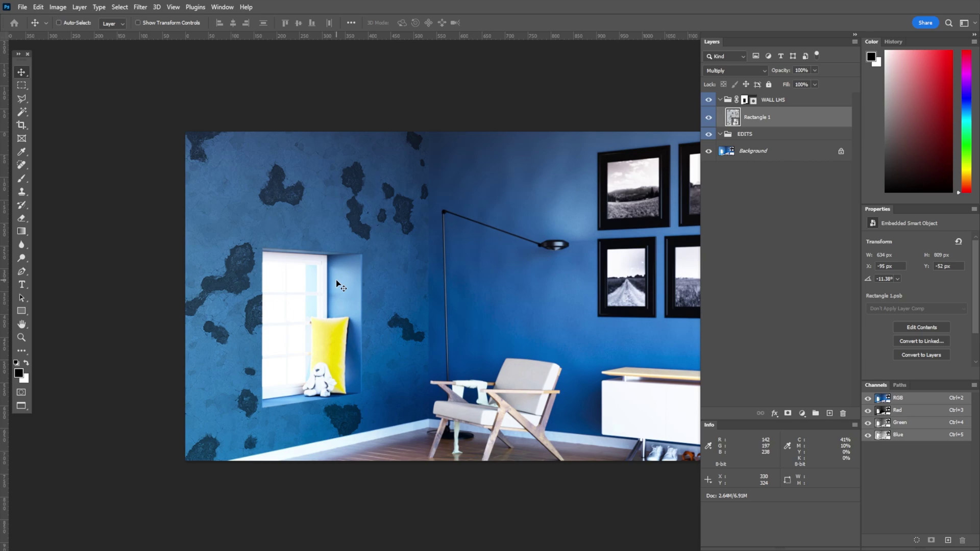
left_click_drag(562, 243, 522, 253)
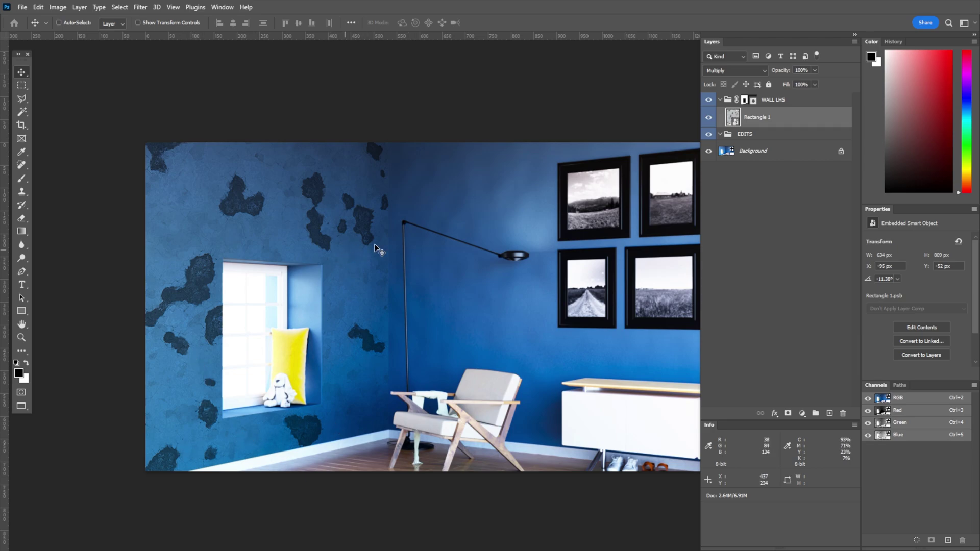
Add a layer mask to Rectangle 1 and paint out the upper-wall stains with a softer black brush
left_click(787, 413)
key("b")
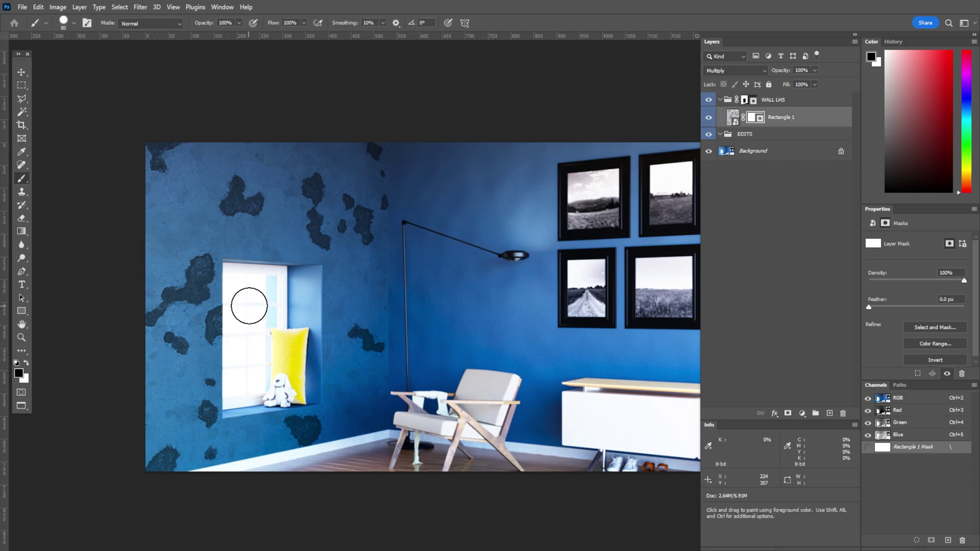
mouse_move(184, 222)
left_mouse_down()
mouse_move(286, 219)
mouse_move(172, 217)
mouse_move(239, 216)
mouse_move(212, 154)
left_mouse_up()
right_click(236, 209)
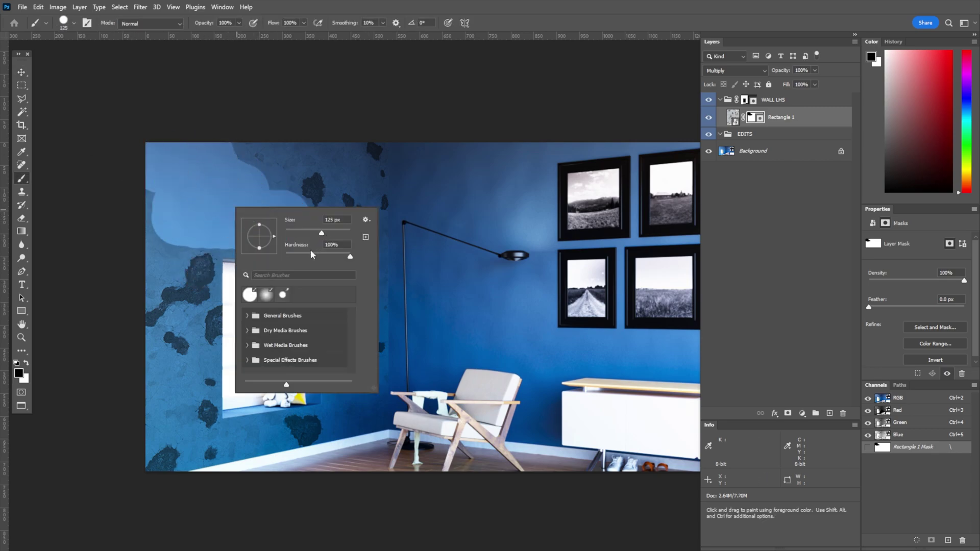
left_click_drag(312, 255, 286, 256)
key("Return")
mouse_move(219, 221)
left_mouse_down()
mouse_move(167, 341)
mouse_move(192, 386)
mouse_move(235, 392)
mouse_move(180, 398)
mouse_move(301, 388)
mouse_move(341, 375)
mouse_move(338, 363)
mouse_move(247, 351)
mouse_move(296, 309)
mouse_move(400, 267)
mouse_move(168, 251)
mouse_move(201, 219)
mouse_move(388, 174)
mouse_move(323, 158)
mouse_move(380, 208)
mouse_move(380, 282)
mouse_move(176, 240)
mouse_move(144, 208)
mouse_move(156, 329)
mouse_move(401, 295)
mouse_move(381, 153)
mouse_move(388, 362)
mouse_move(347, 380)
mouse_move(226, 393)
mouse_move(154, 414)
mouse_move(222, 408)
mouse_move(135, 417)
mouse_move(337, 382)
mouse_move(350, 357)
left_mouse_up()
Try a vertical gradient fade on the stain mask, then undo it
scroll(347, 352, "down", 2)
key("g")
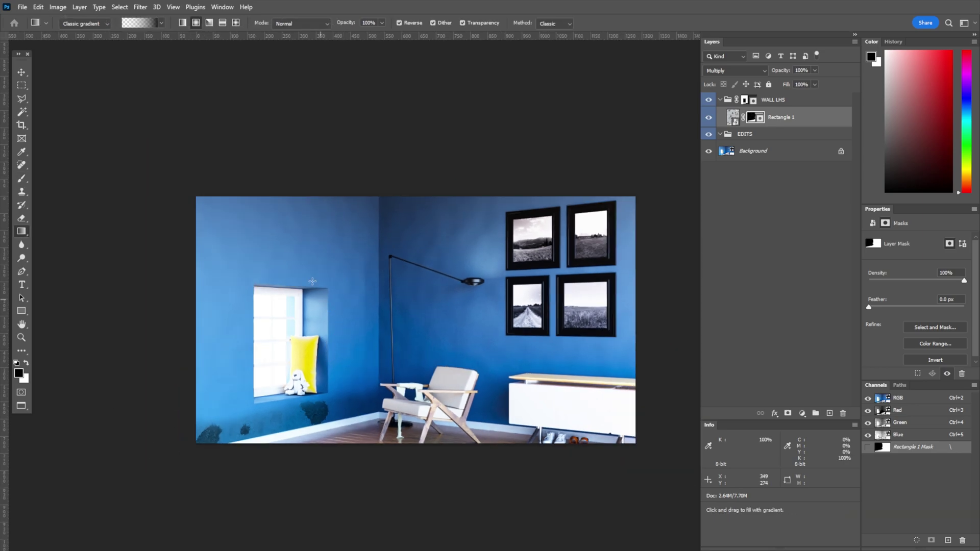
left_click_drag(310, 270, 308, 477)
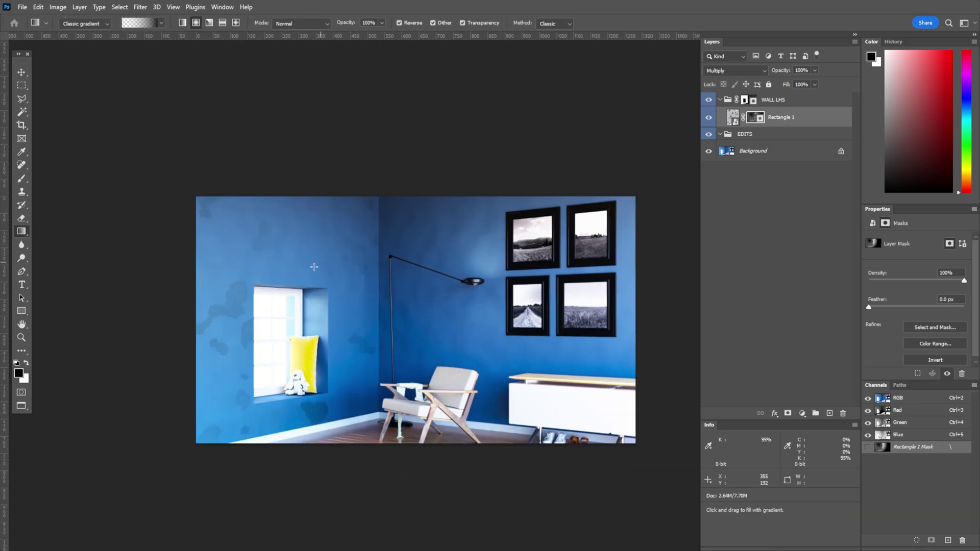
key("ctrl+z")
Disable Rectangle 1's layer mask so the full stains show again
scroll(284, 377, "up", 2)
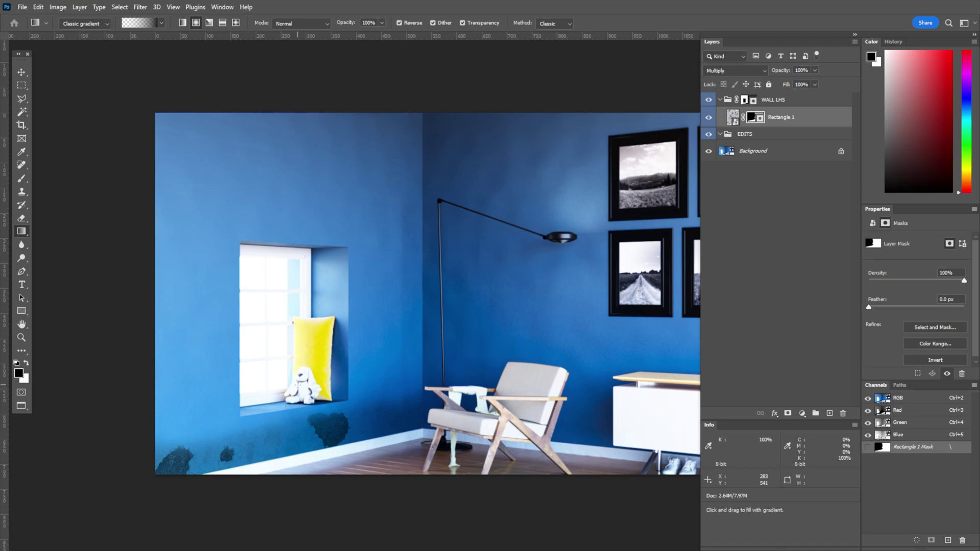
key("v")
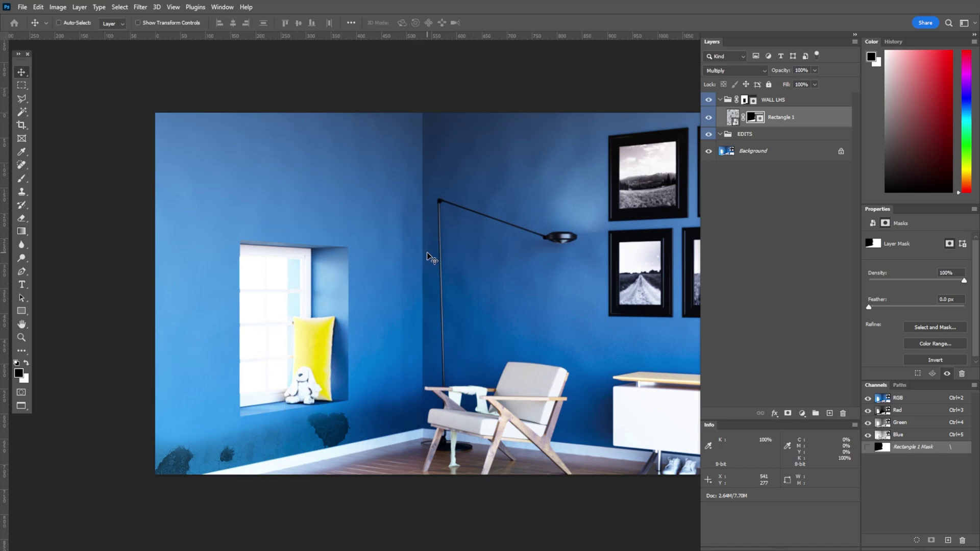
scroll(427, 252, "down", 2)
left_click(755, 117, "shift")
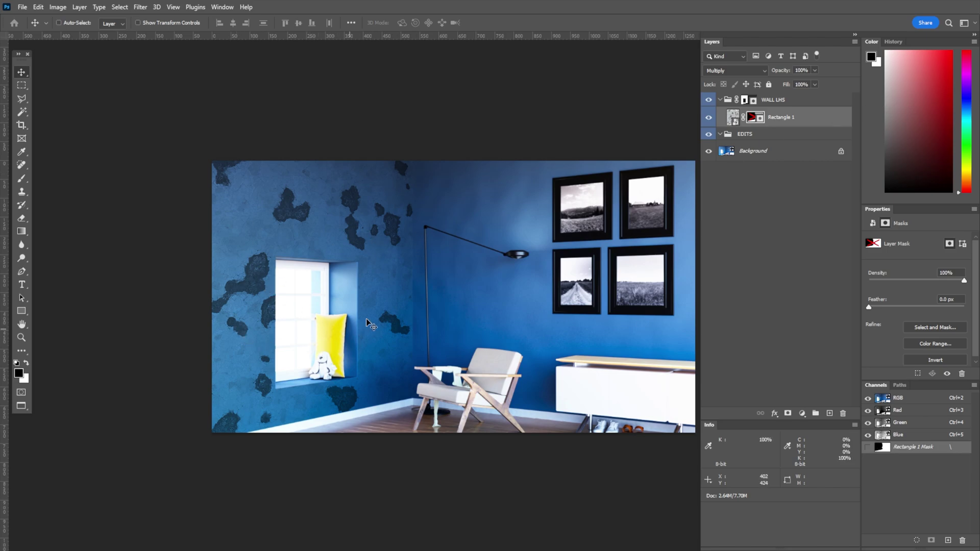
left_click_drag(429, 313, 331, 323)
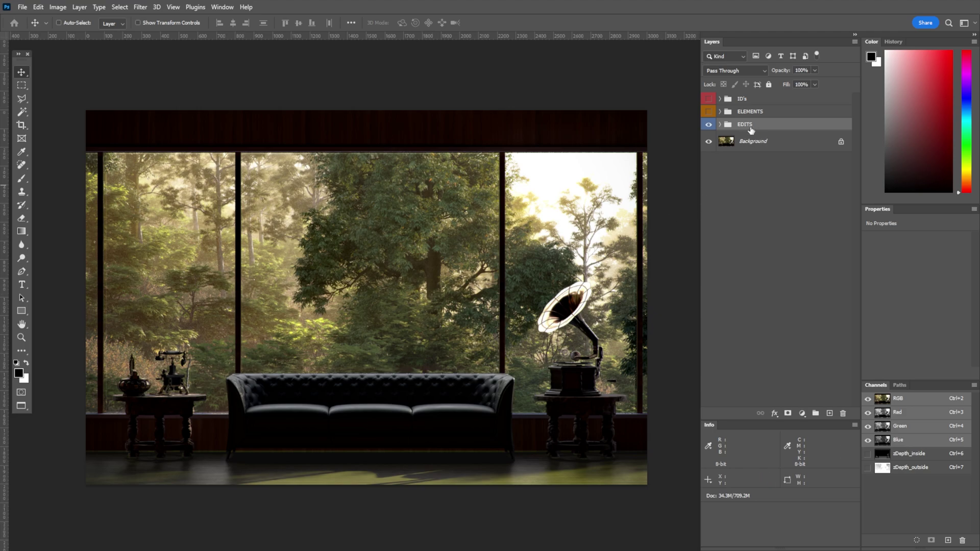
Duplicate the Background layer and briefly toggle the EDITS group's visibility to compare
left_click(768, 146)
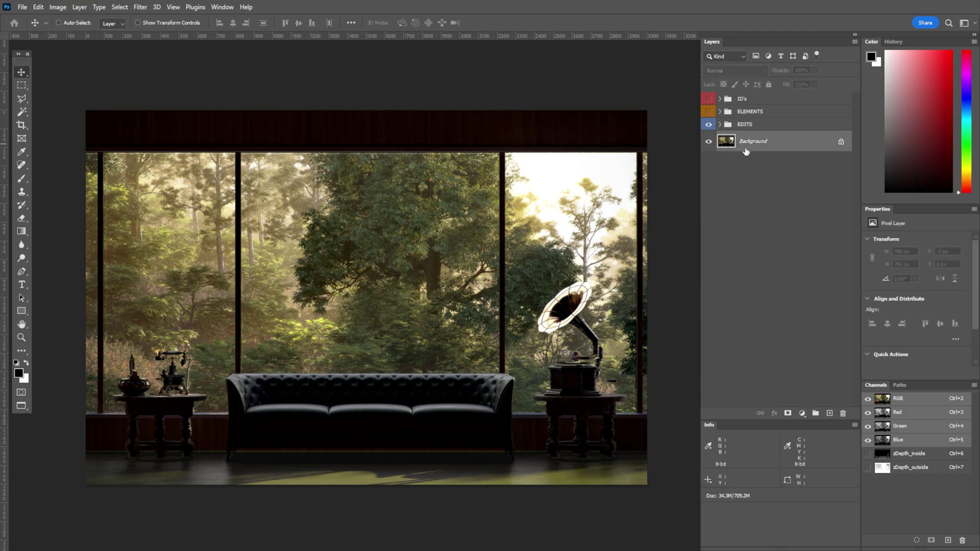
mouse_move(745, 152)
left_mouse_down()
mouse_move(763, 156)
mouse_move(743, 161)
left_mouse_up()
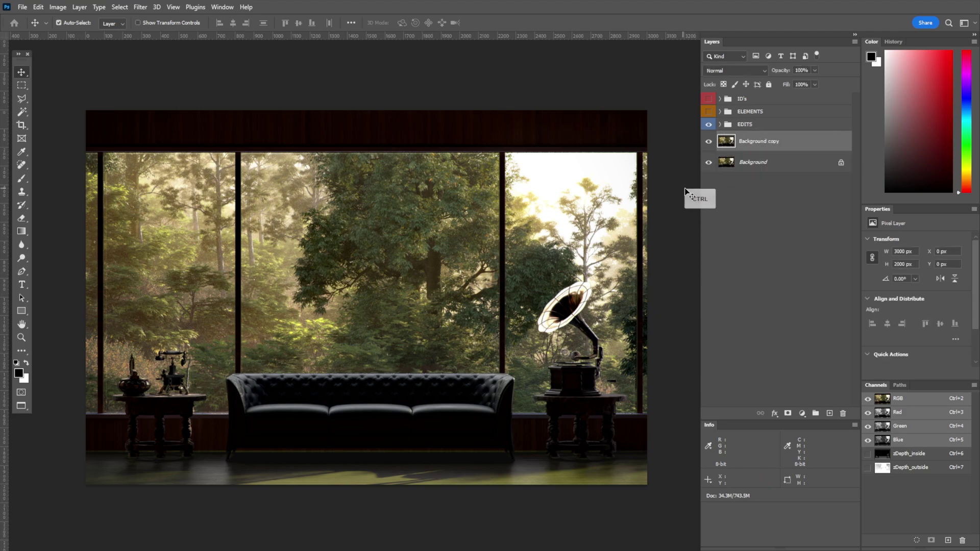
left_click(709, 125)
left_click(709, 125)
Select ID's through Background copy, try merging them, then undo the merge
left_click(746, 100)
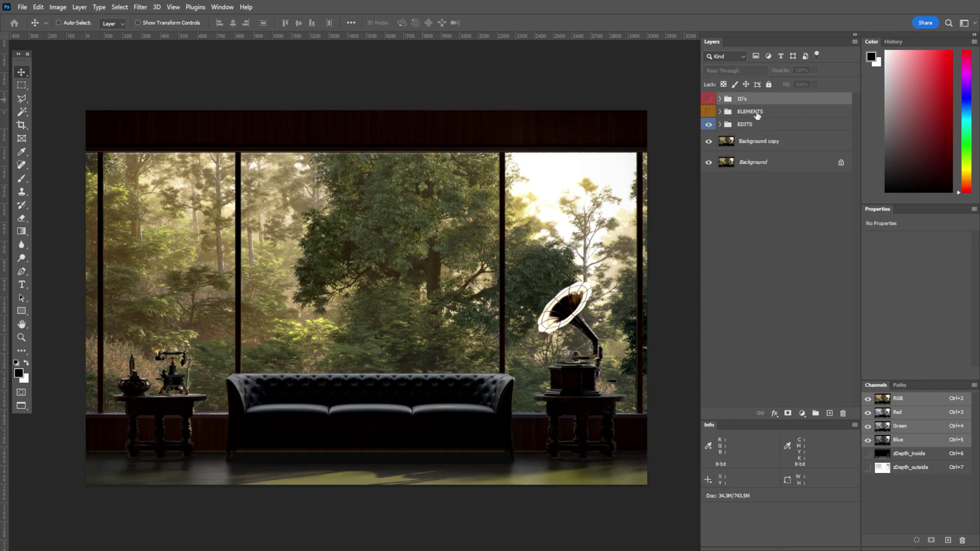
left_click(754, 143, "shift")
key("ctrl+e")
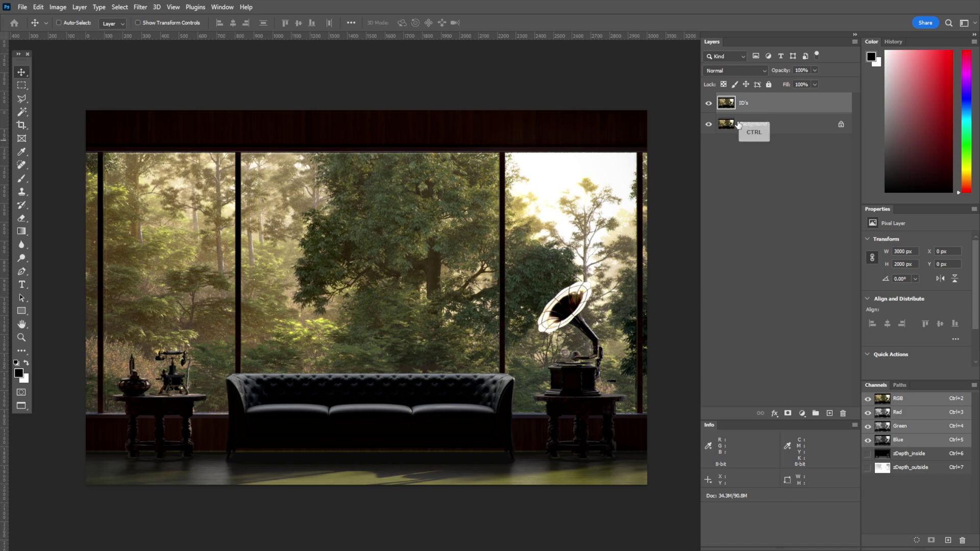
key("ctrl+z")
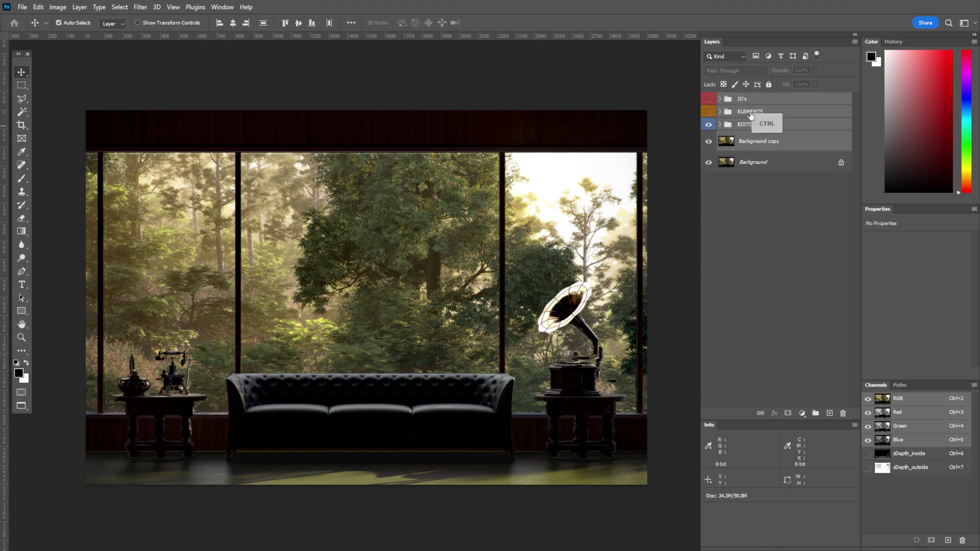
key("ctrl+alt+shift+e")
Stamp EDITS through Background into a new merged Layer 1 and view it alone
left_click(746, 103)
left_click(746, 124)
left_click(753, 165, "shift")
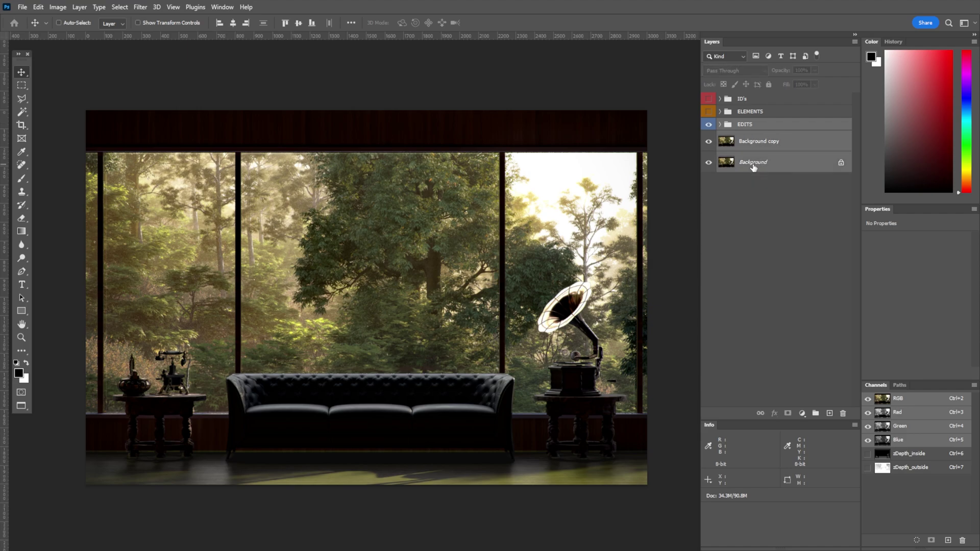
key("ctrl+alt+shift+e")
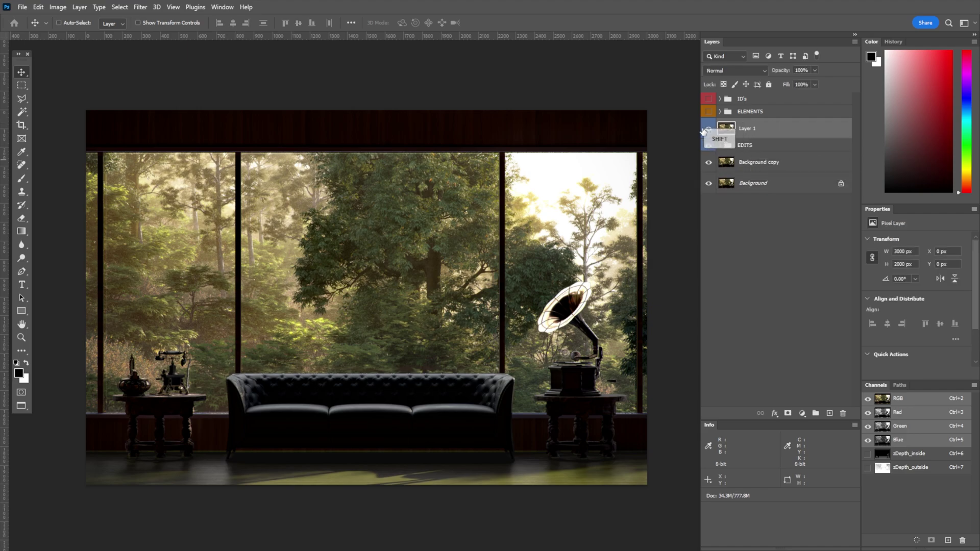
left_click(709, 129, "alt")
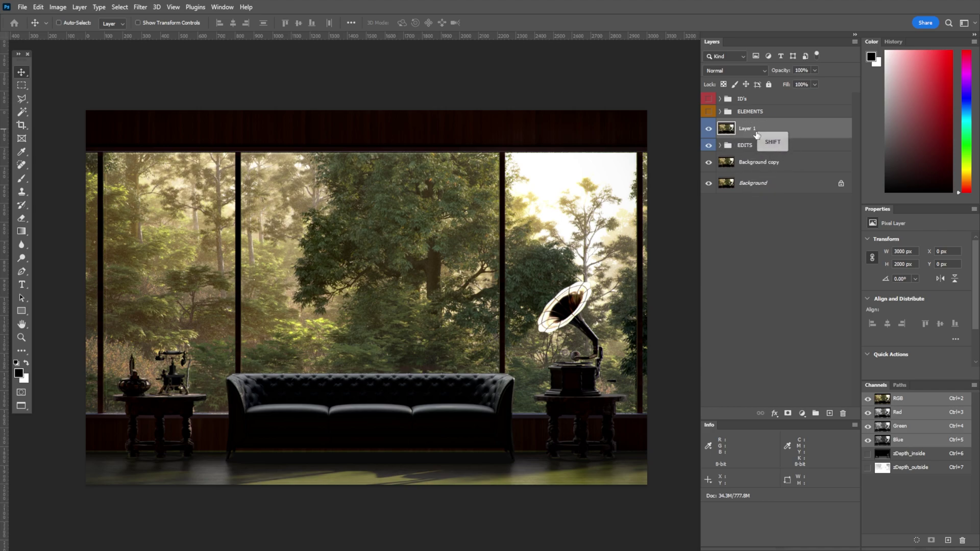
key("s")
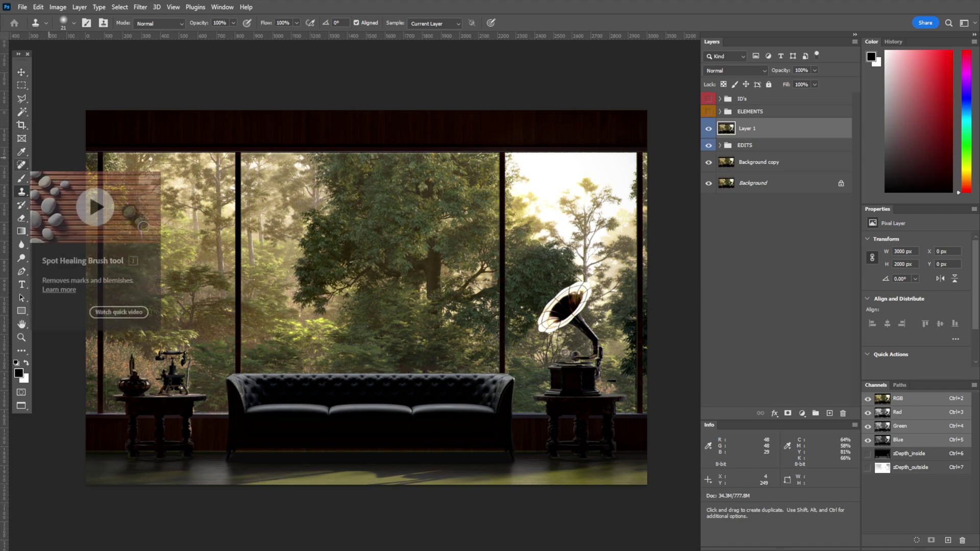
left_click(22, 74)
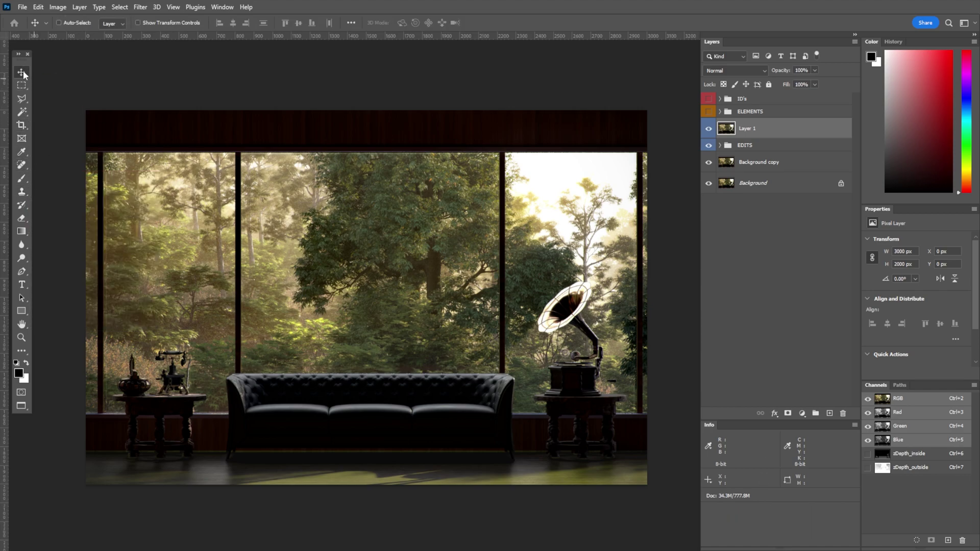
key("m")
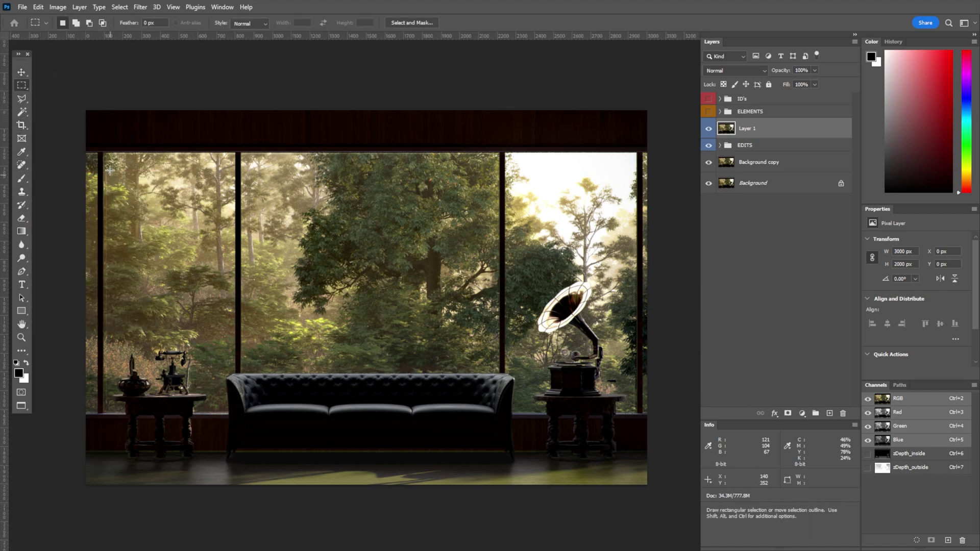
key("e")
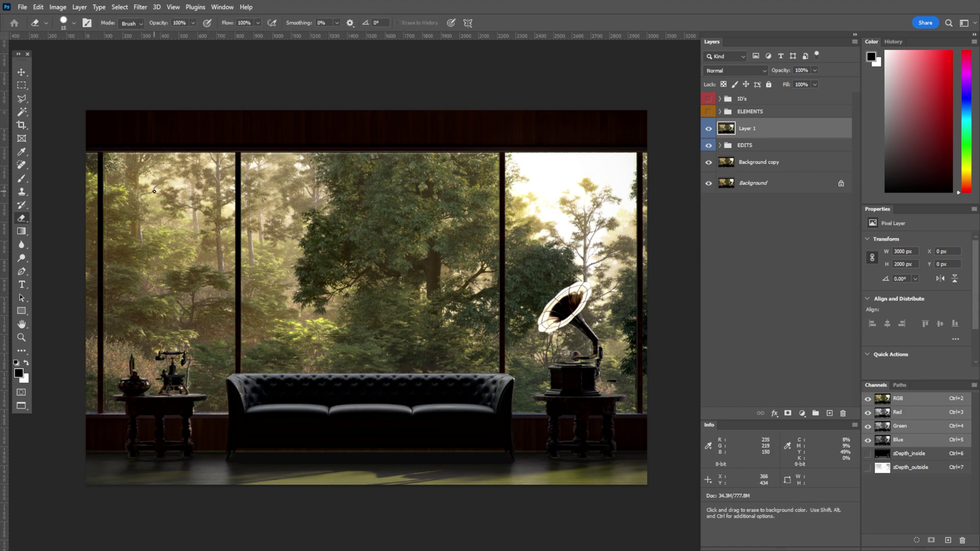
key("s")
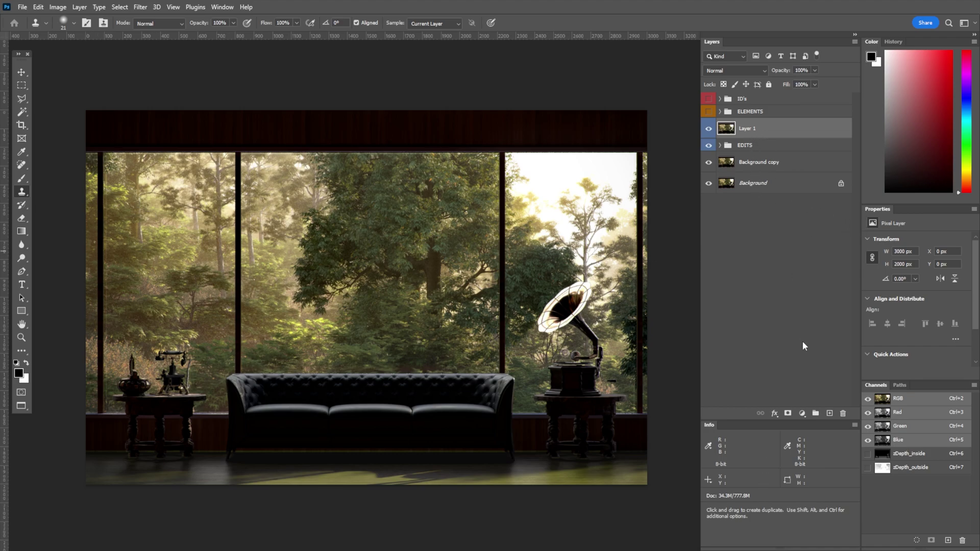
Test clipping Layer 1 to EDITS, then restack it directly above the EDITS group
left_click(762, 138, "alt")
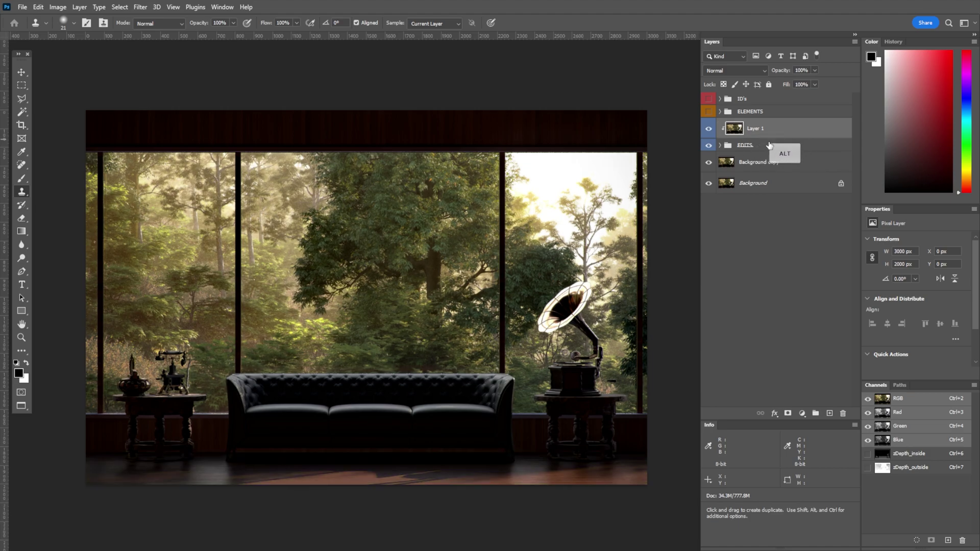
left_click(763, 141, "alt")
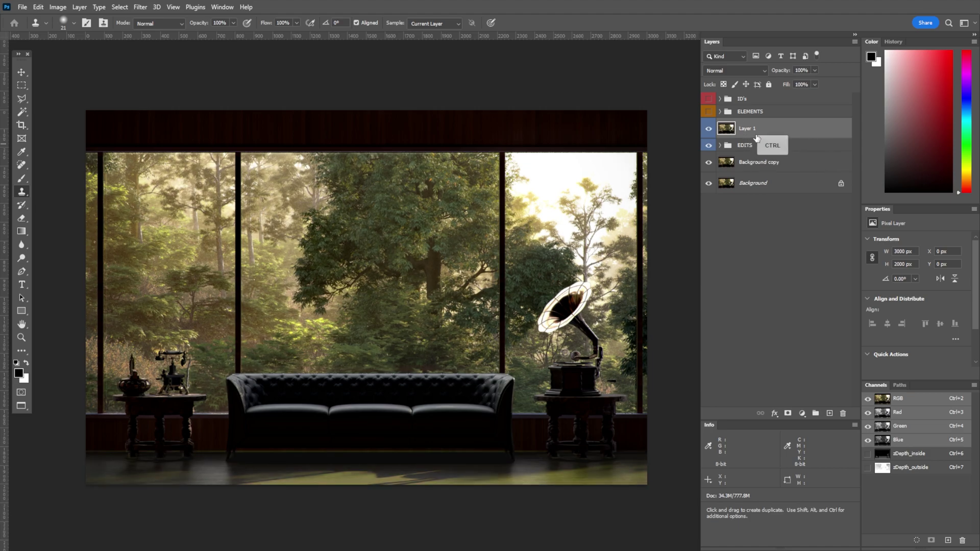
left_click(765, 139, "alt")
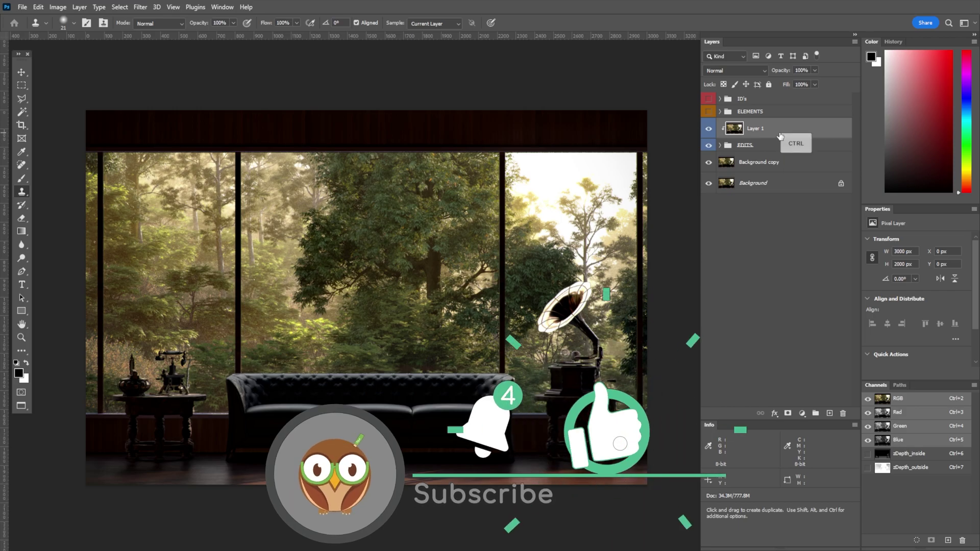
key("ctrl+bracketright")
key("ctrl+bracketleft")
key("ctrl+bracketleft")
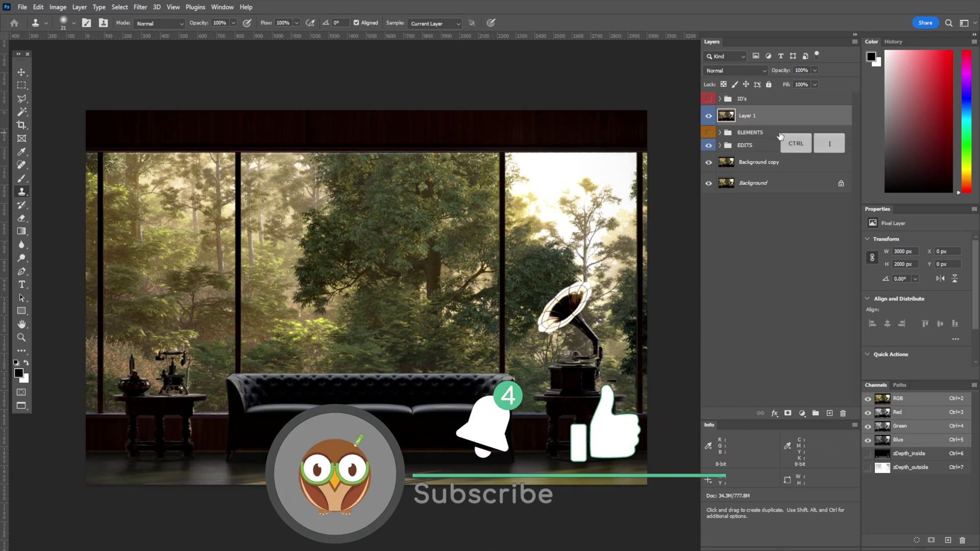
key("ctrl+bracketright")
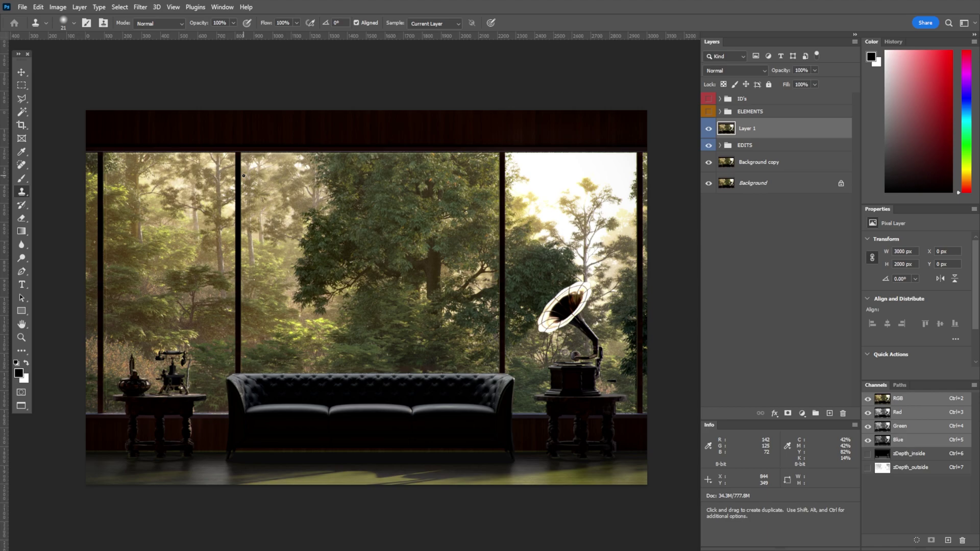
Browse the Layer command shortcuts in Keyboard Shortcuts and Menus, then close the dialog
left_click(38, 6)
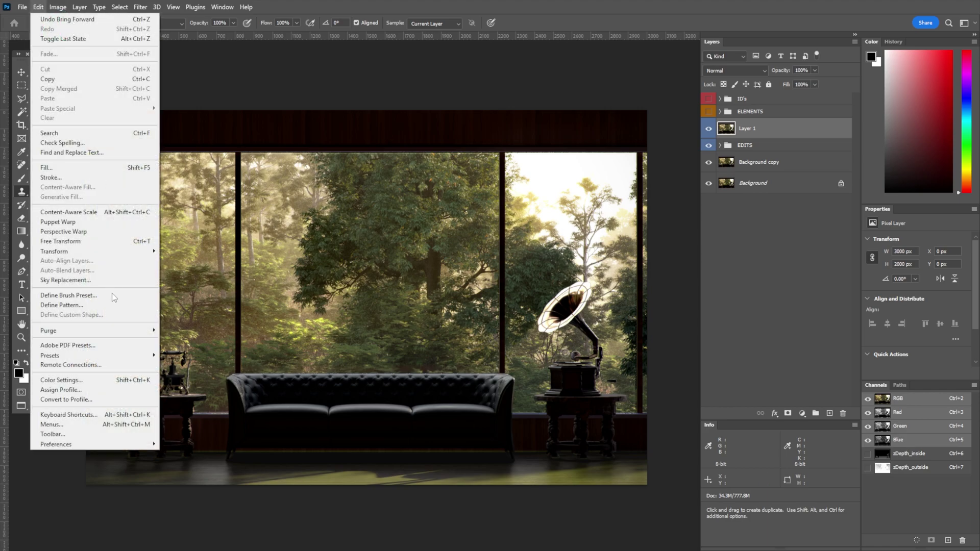
left_click(124, 415)
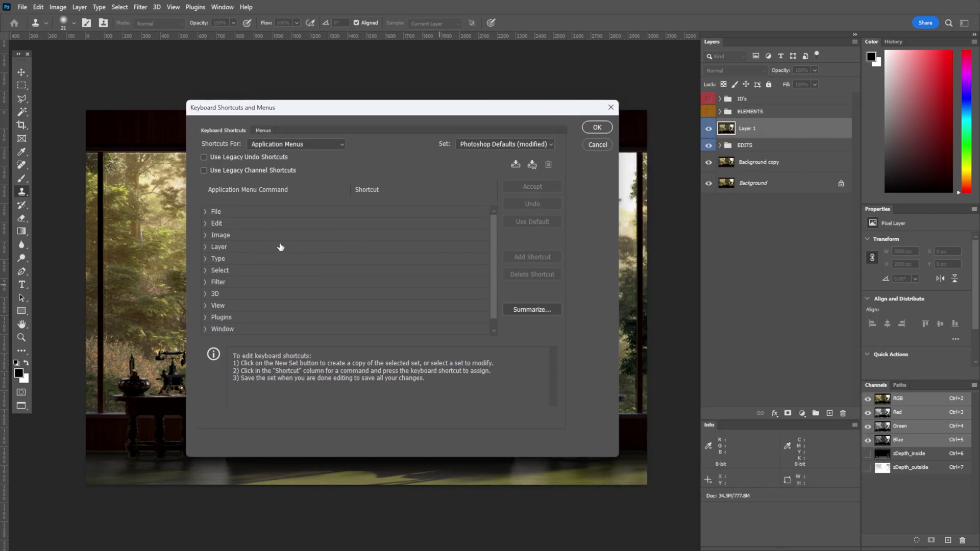
left_click(206, 247)
scroll(262, 277, "down", 10)
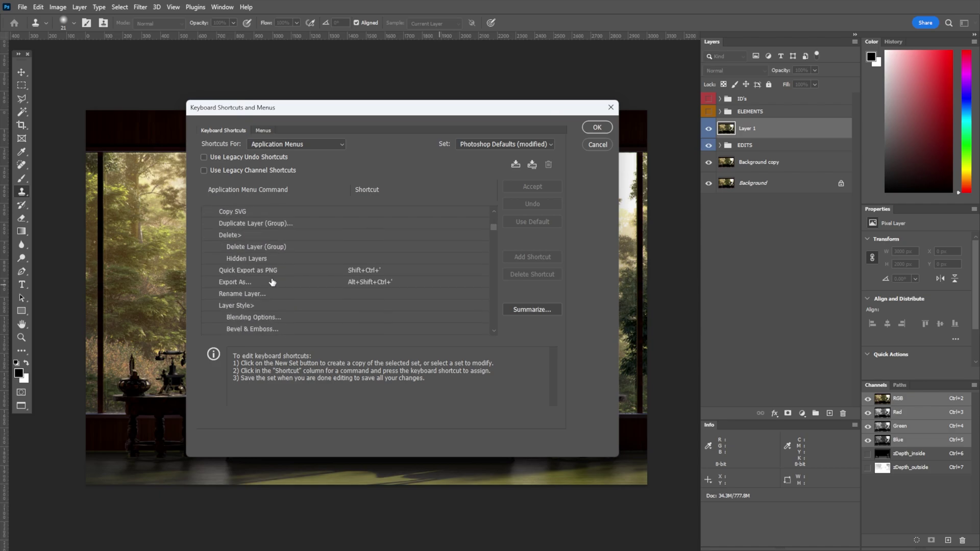
scroll(273, 282, "down", 15)
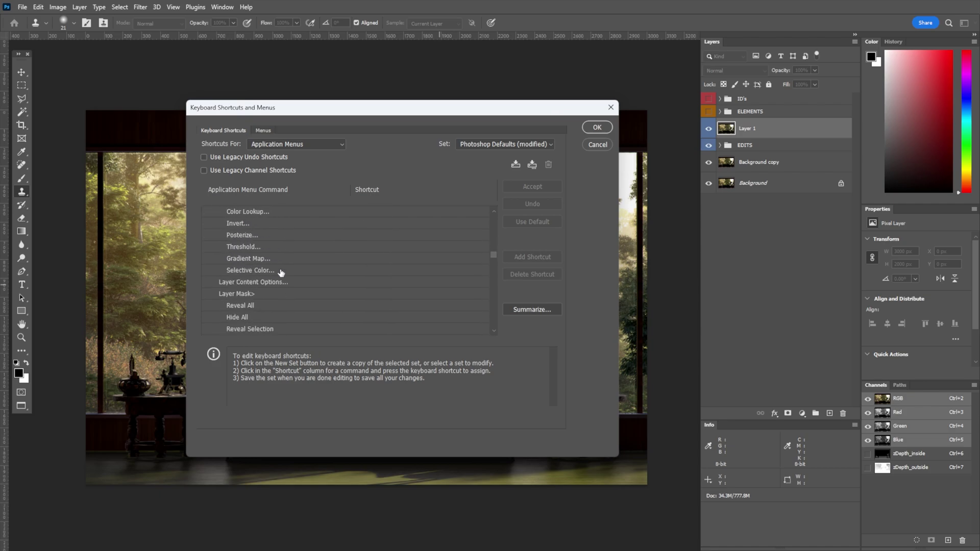
scroll(285, 271, "down", 4)
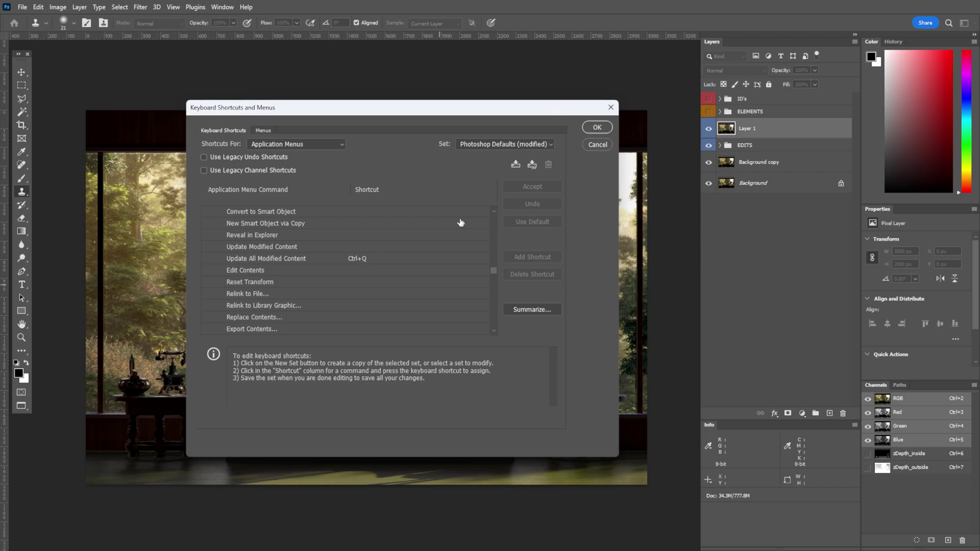
left_click(596, 128)
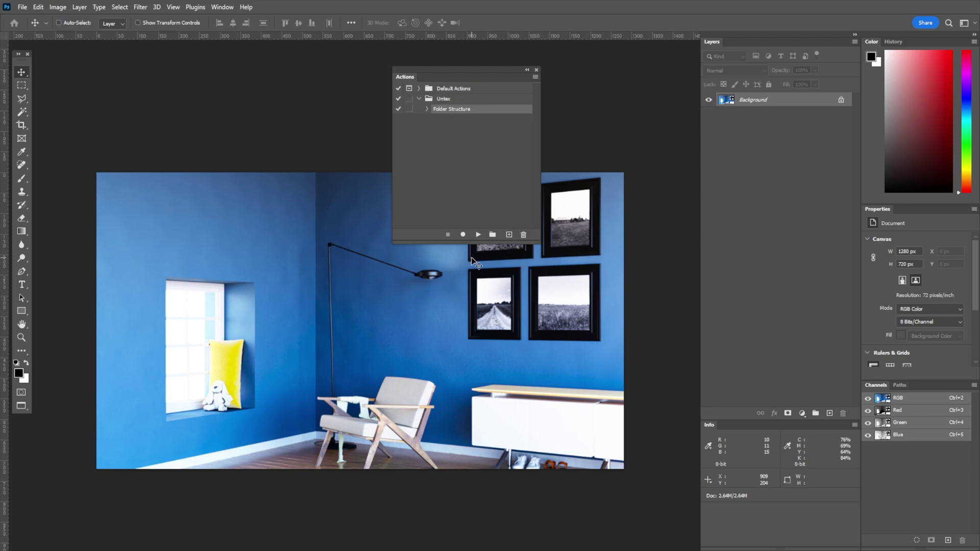
Play the Folder Structure action, then delete the three groups it created
left_click(479, 236)
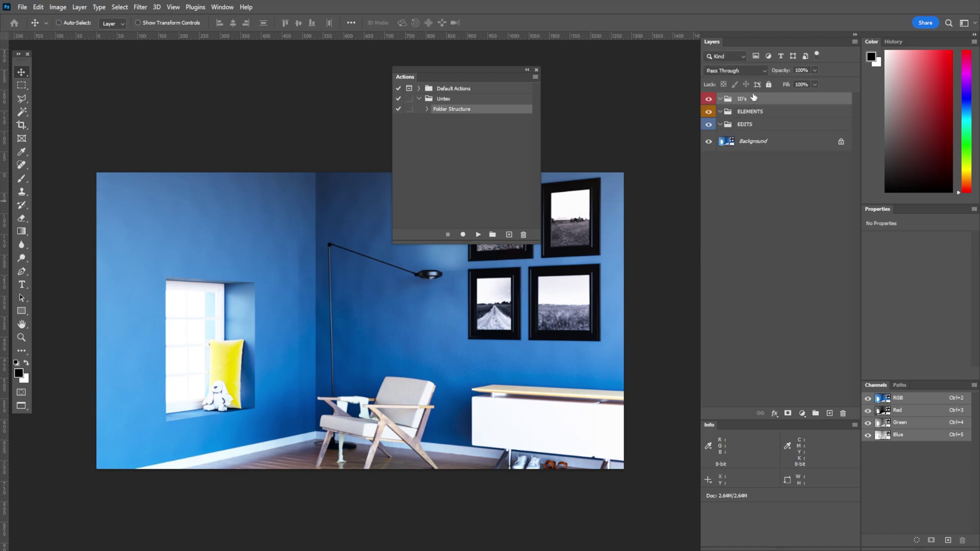
left_click(754, 125, "shift")
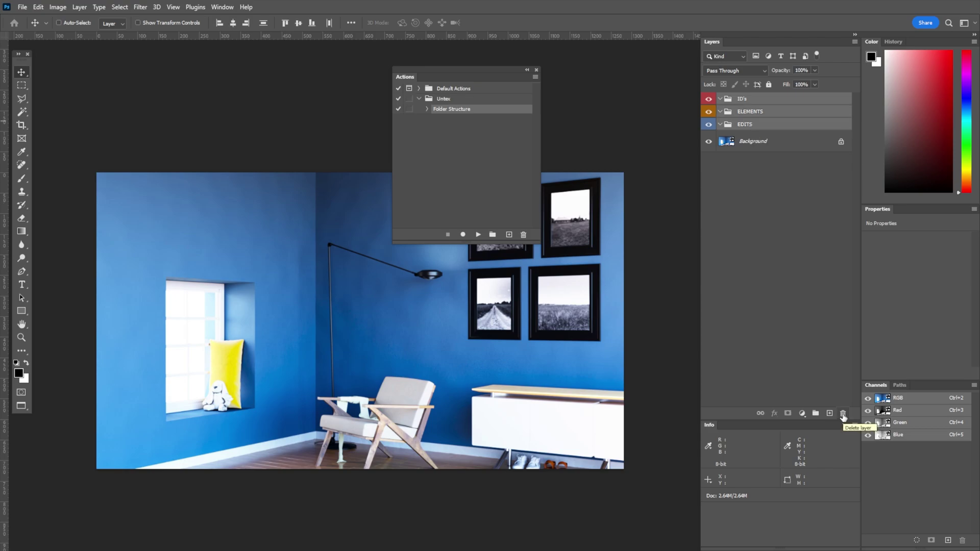
left_click(843, 414)
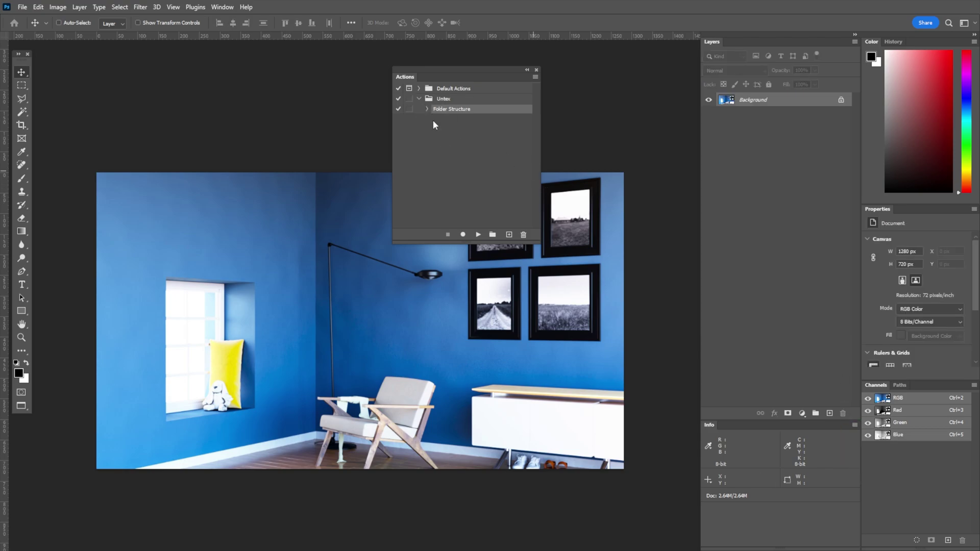
Start recording a new 'Folder Structure' action and move it into the Untex set
left_click(509, 234)
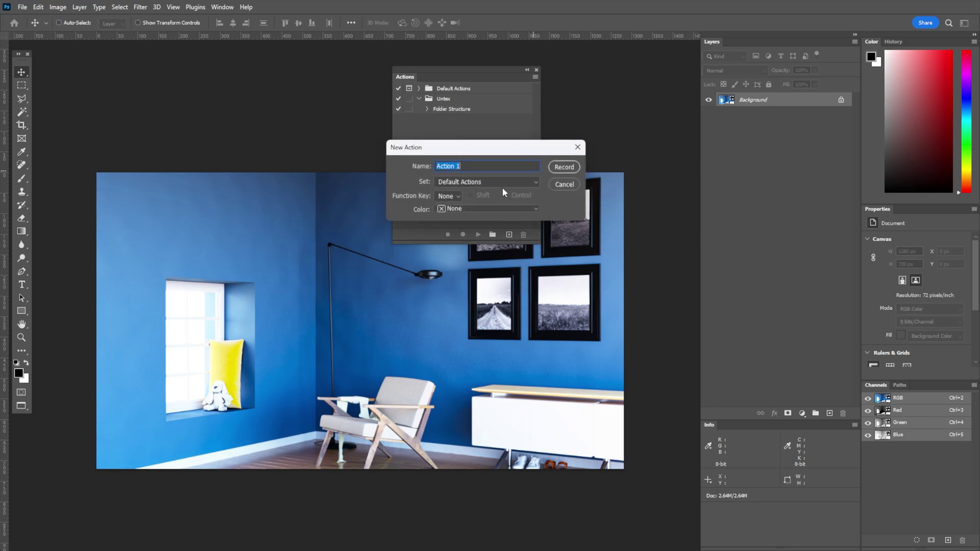
type("Folder Structure 2")
key("Return")
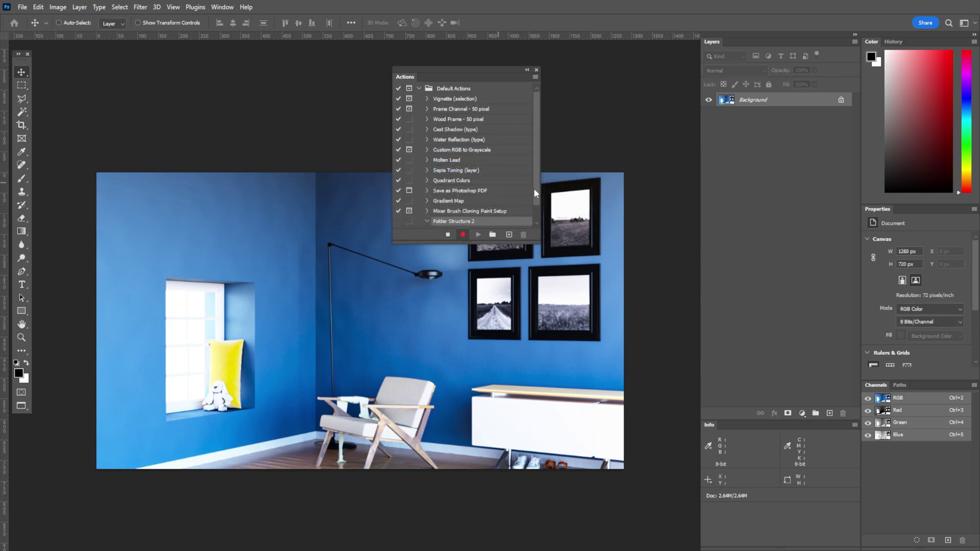
scroll(533, 193, "down", 2)
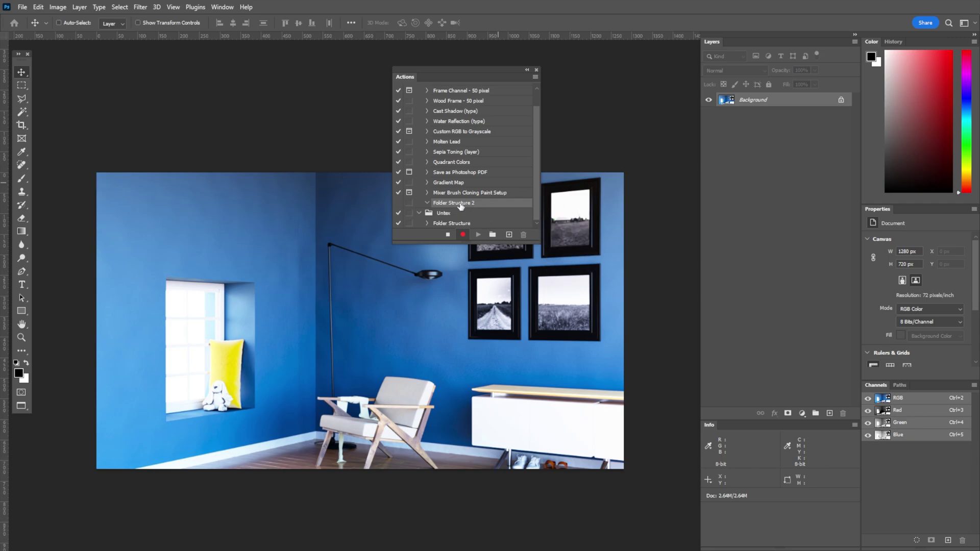
left_click_drag(477, 232, 489, 259)
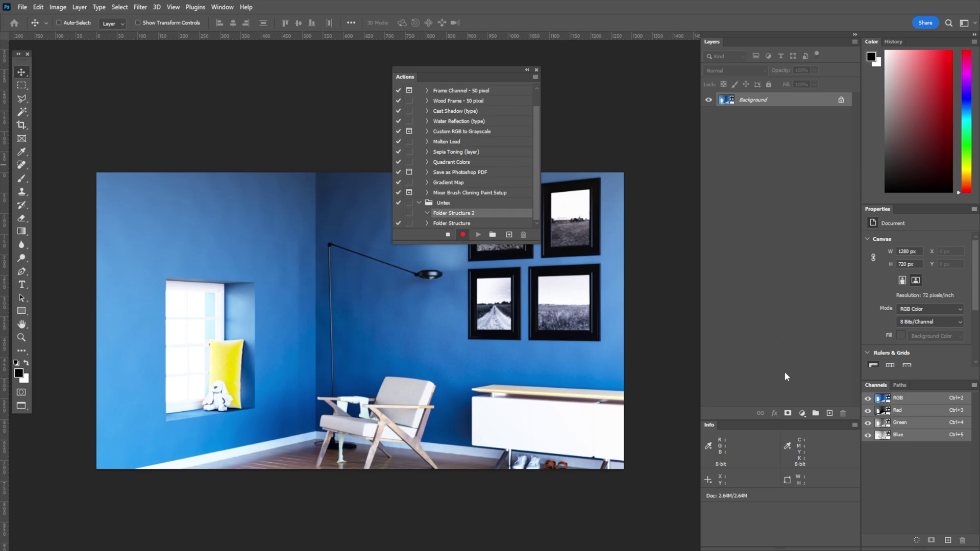
Record three new groups renamed ID's, ELEMENTS and EDITS, then stop recording
left_click(816, 414)
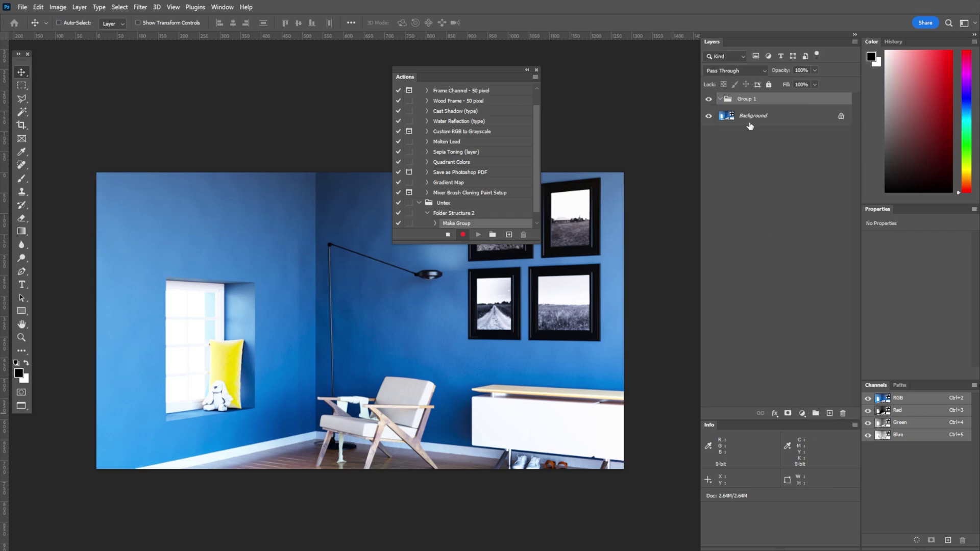
double_click(745, 99)
type("ID's")
key("Return")
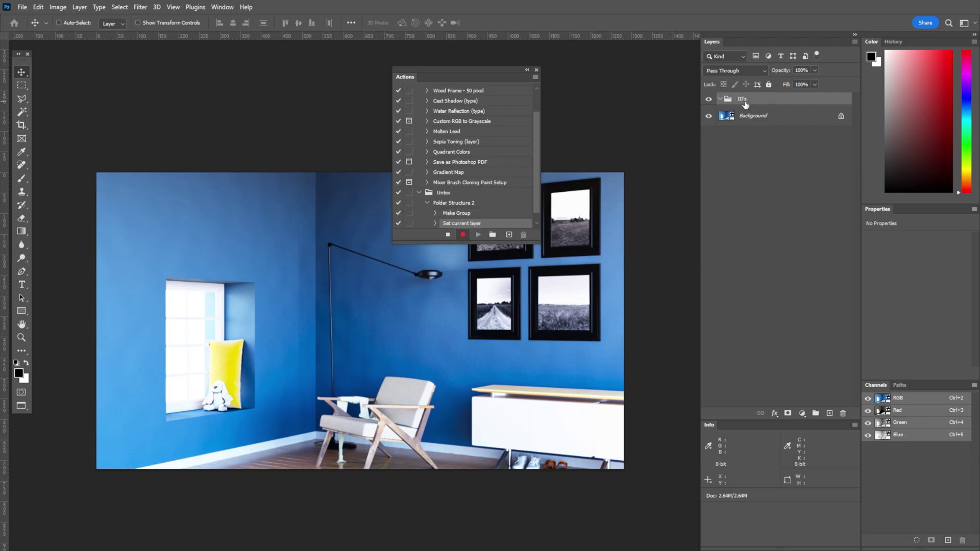
left_click(815, 413)
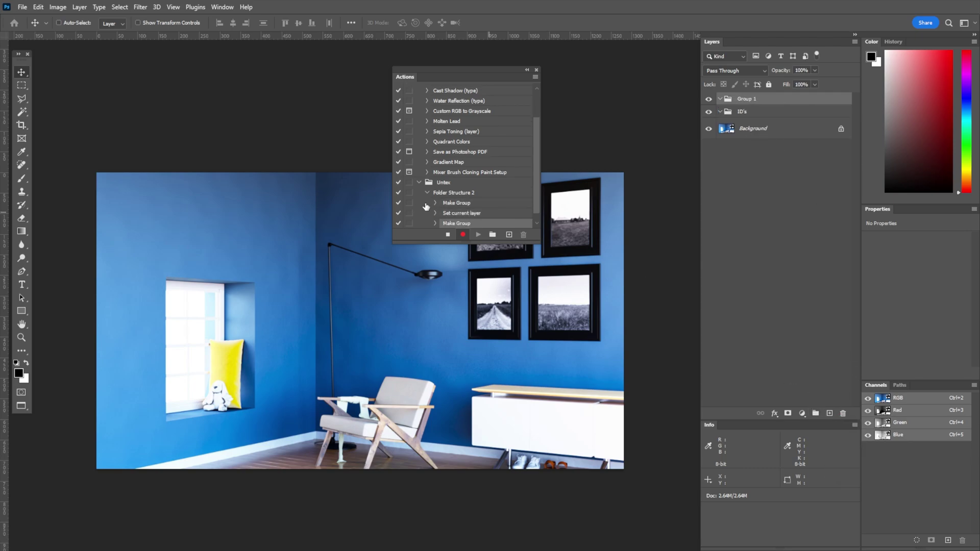
double_click(747, 99)
type("EL")
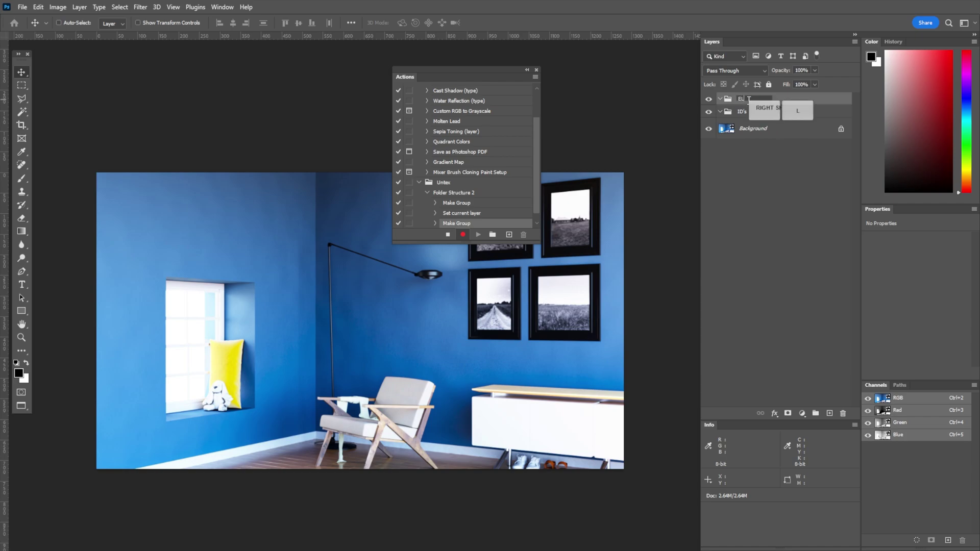
type("EMENTS")
key("Return")
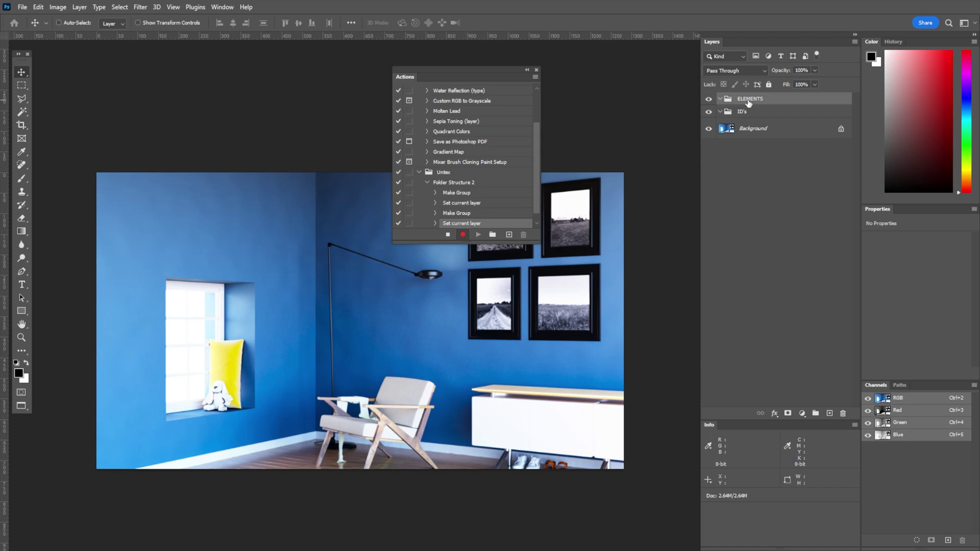
left_click(815, 413)
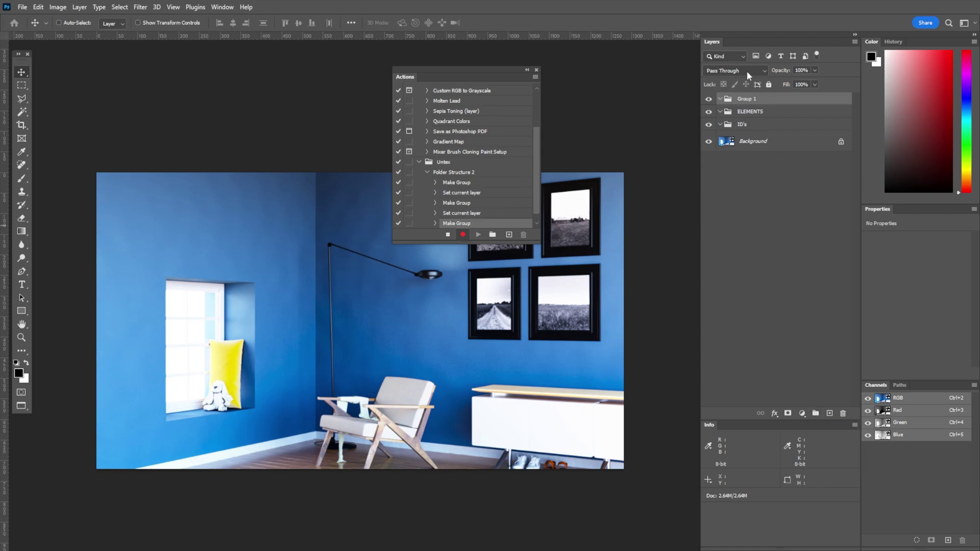
double_click(747, 99)
key("shift")
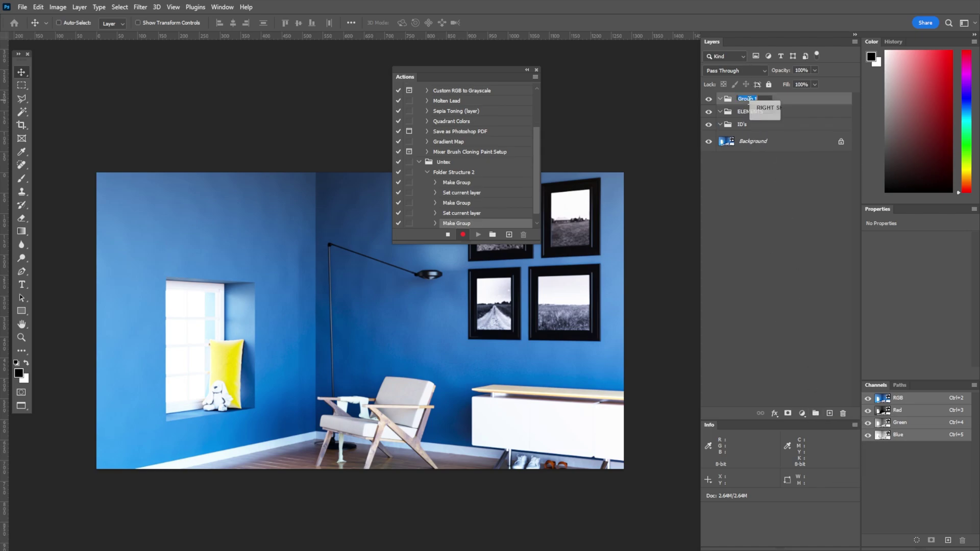
type("EDITS")
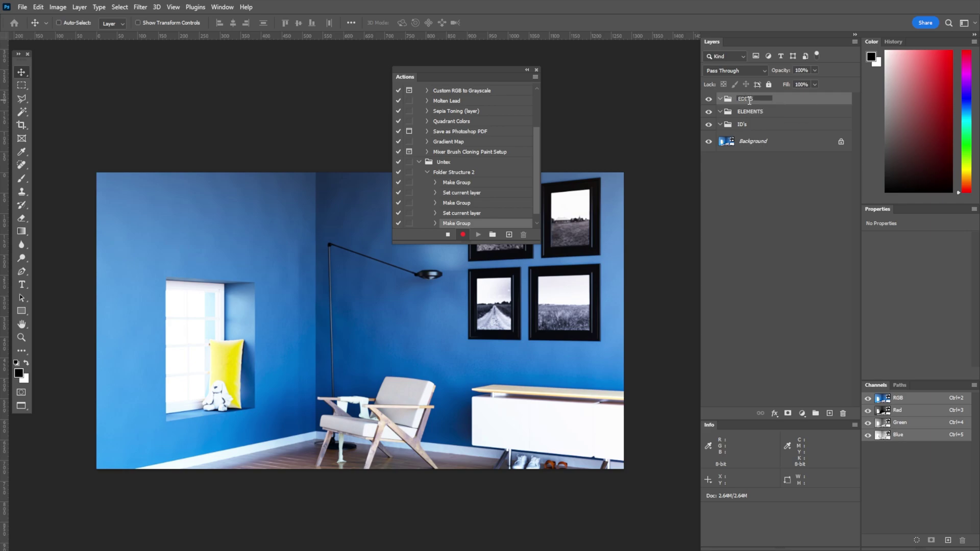
key("Return")
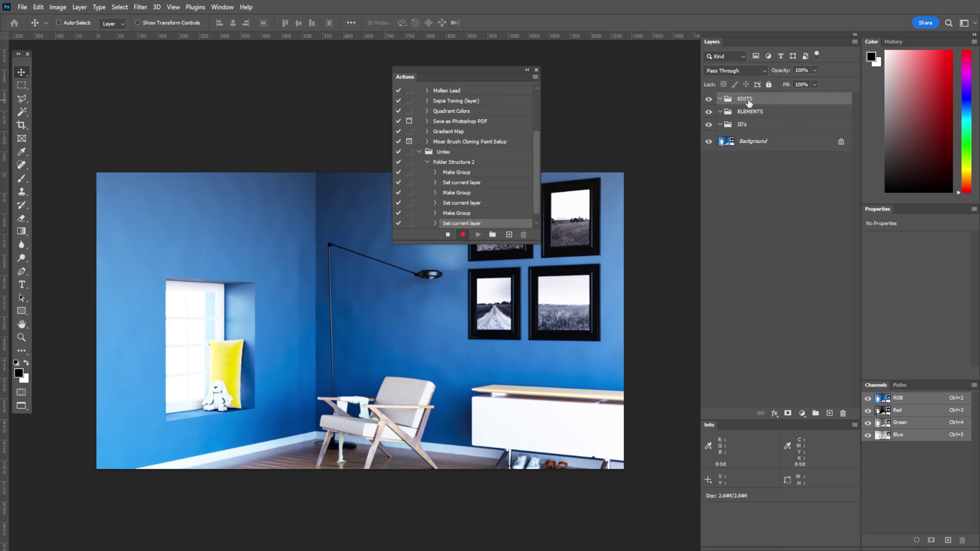
left_click(447, 235)
left_click(755, 125, "shift")
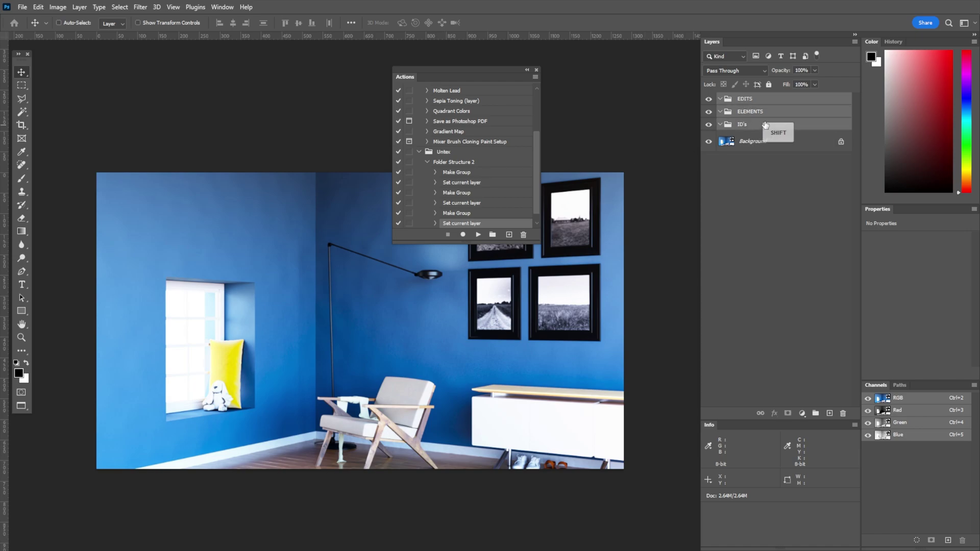
left_click_drag(755, 125, 842, 413)
left_click(458, 164)
left_click(479, 235)
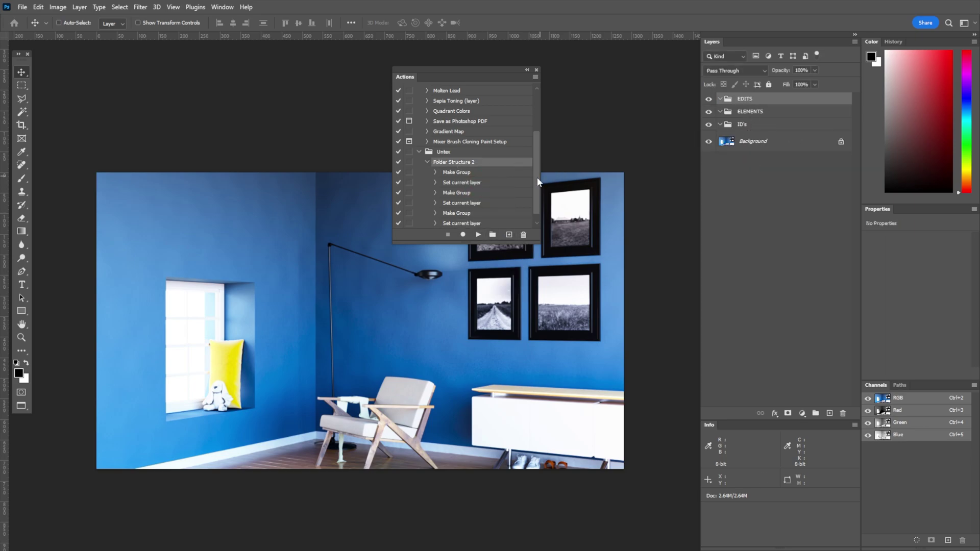
left_click_drag(537, 181, 537, 210)
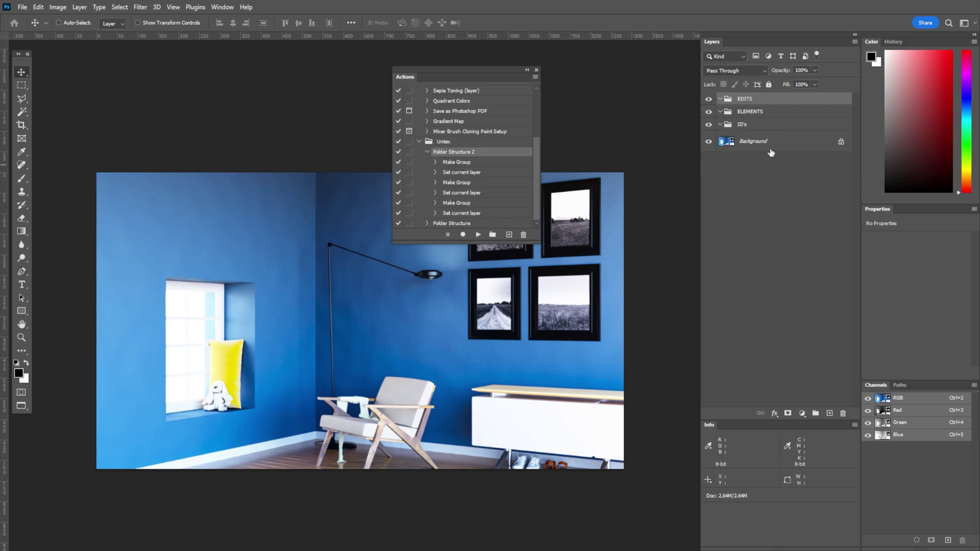
left_click(461, 214)
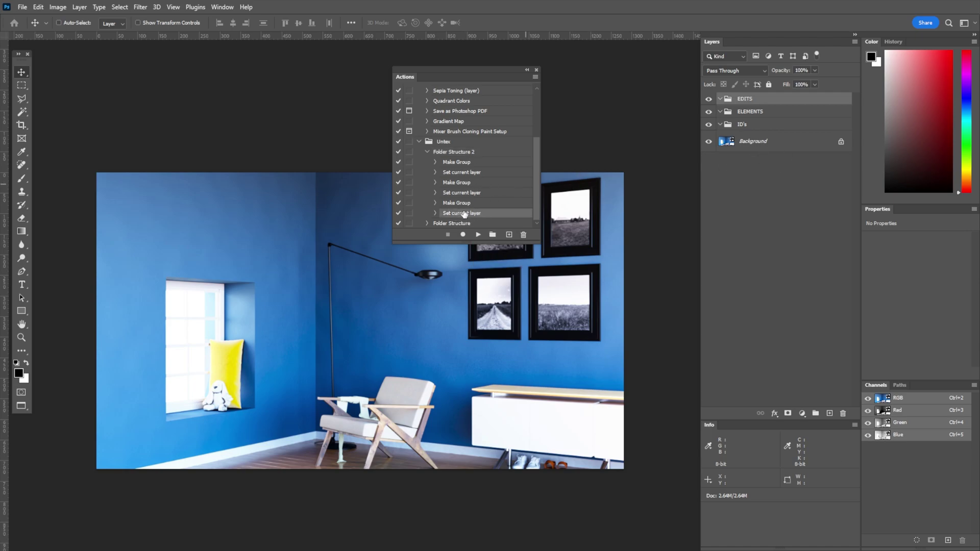
Record colour labels on the groups: ID's red, ELEMENTS orange, EDITS blue
left_click(463, 235)
left_click(751, 124)
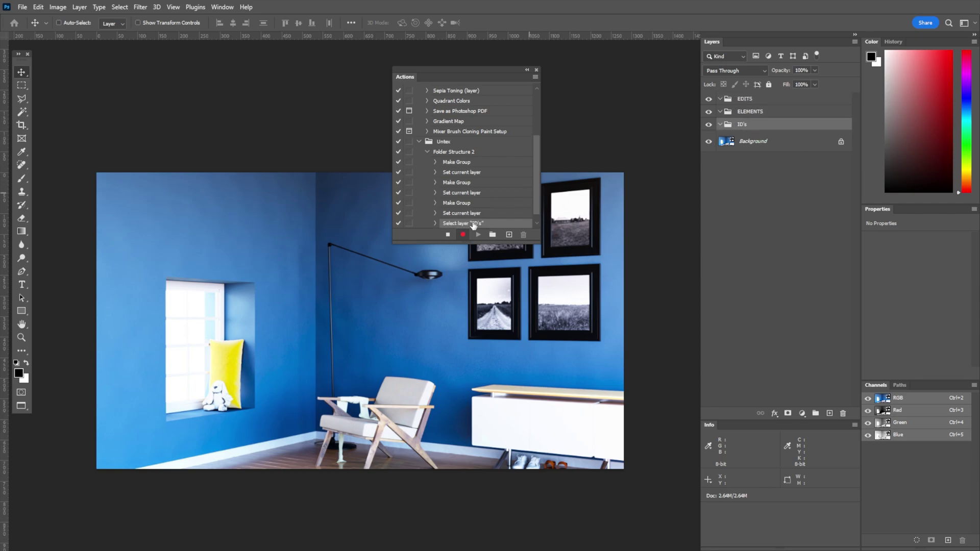
right_click(709, 126)
left_click(727, 163)
left_click(746, 112)
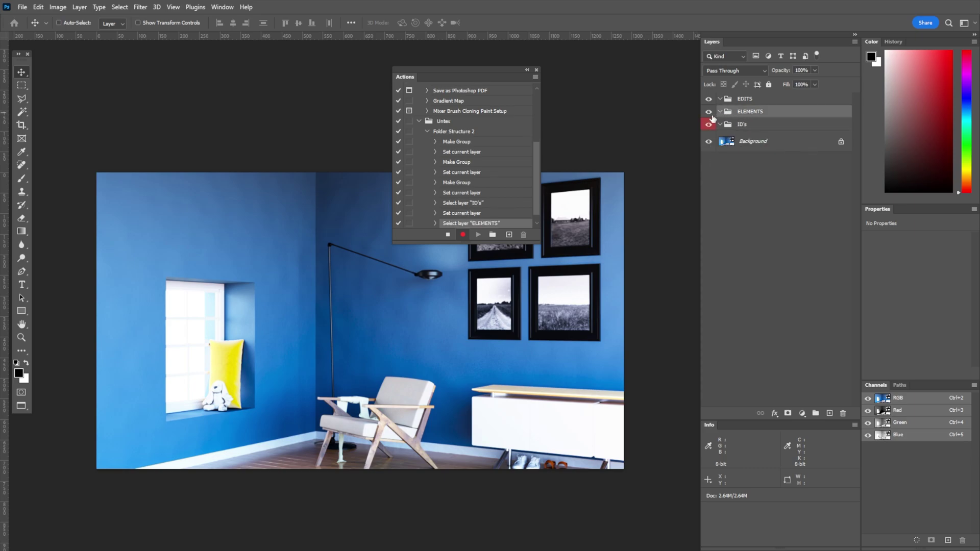
right_click(709, 113)
left_click(728, 158)
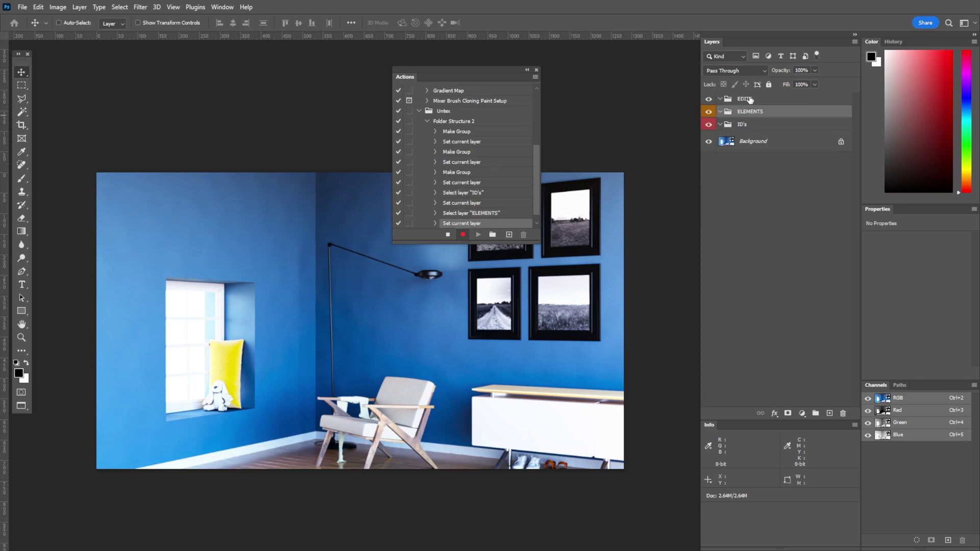
left_click(748, 99)
right_click(711, 100)
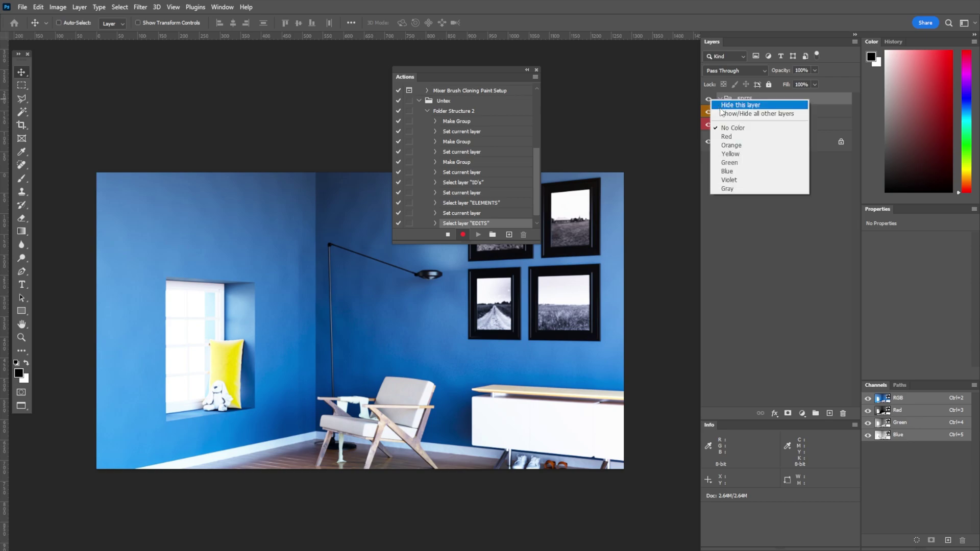
left_click(729, 172)
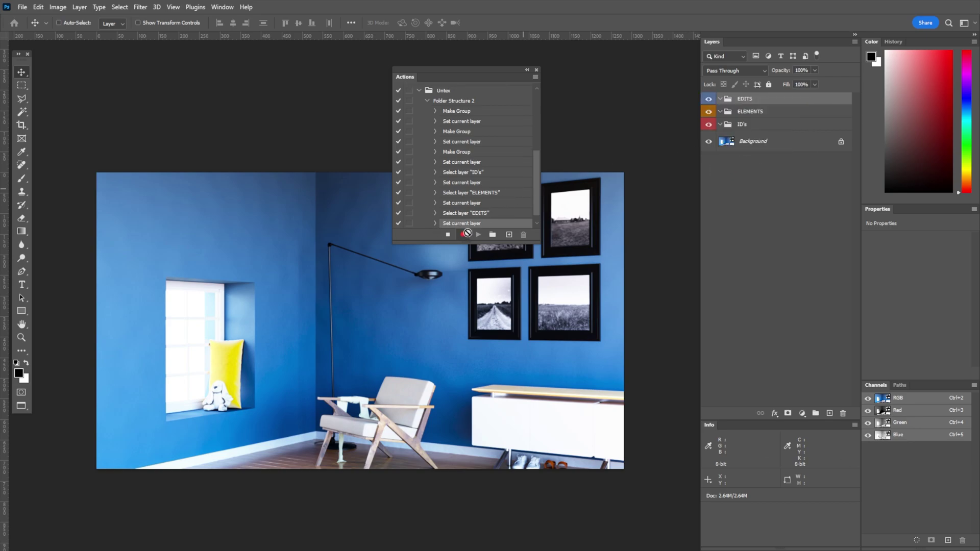
left_click(447, 234)
Delete the three test groups, leaving only Background, and select Folder Structure 2
left_click(745, 125, "shift")
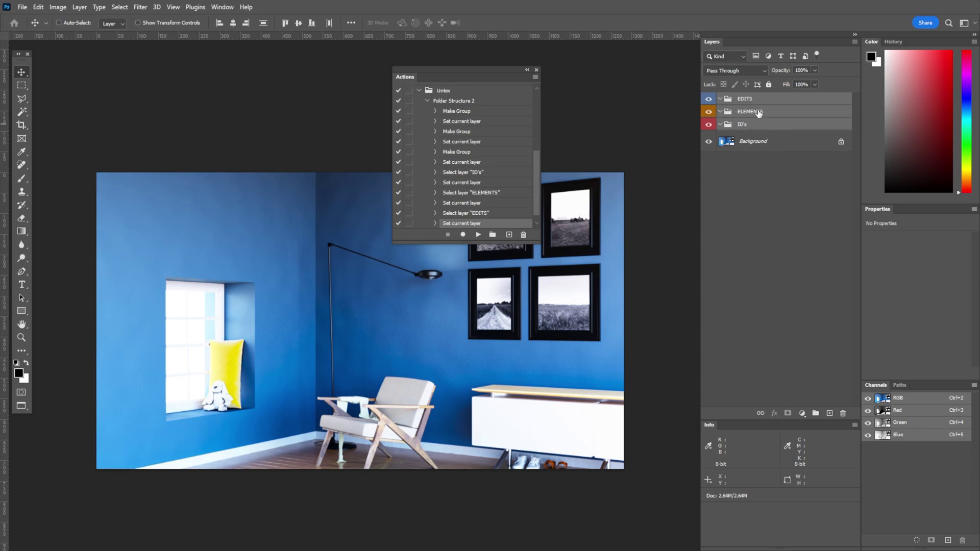
left_click_drag(745, 125, 842, 411)
left_click(448, 102)
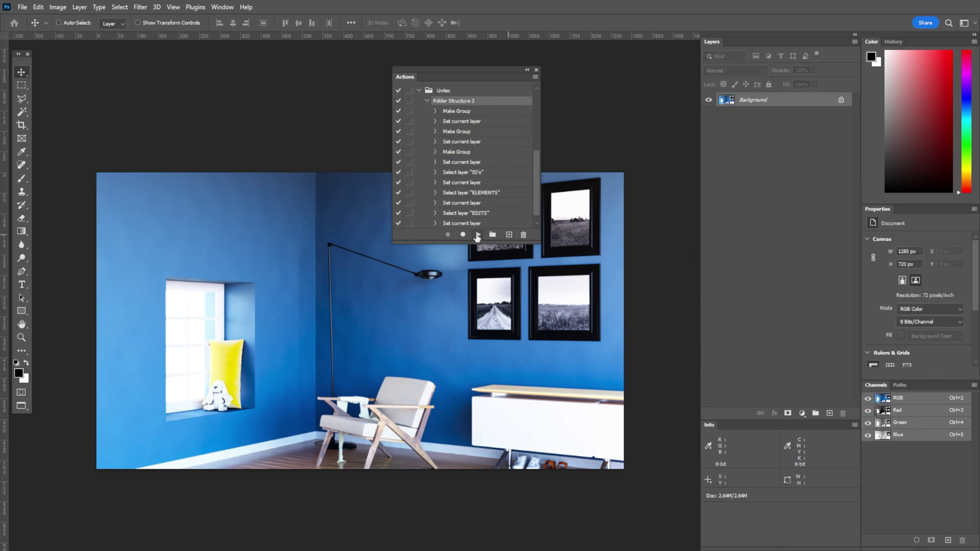
Run Folder Structure 2 and resume recording after its last step
left_click(478, 234)
scroll(490, 190, "down", 1)
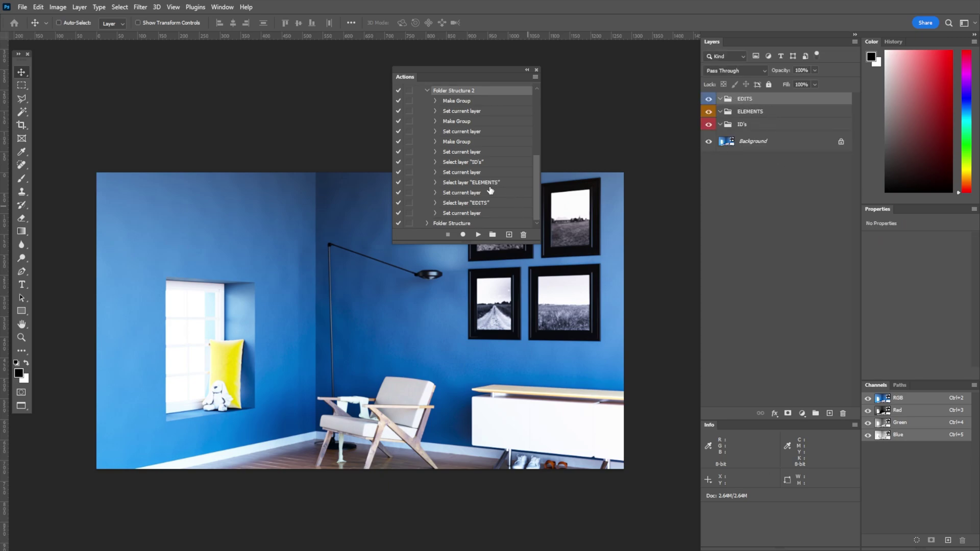
left_click(470, 212)
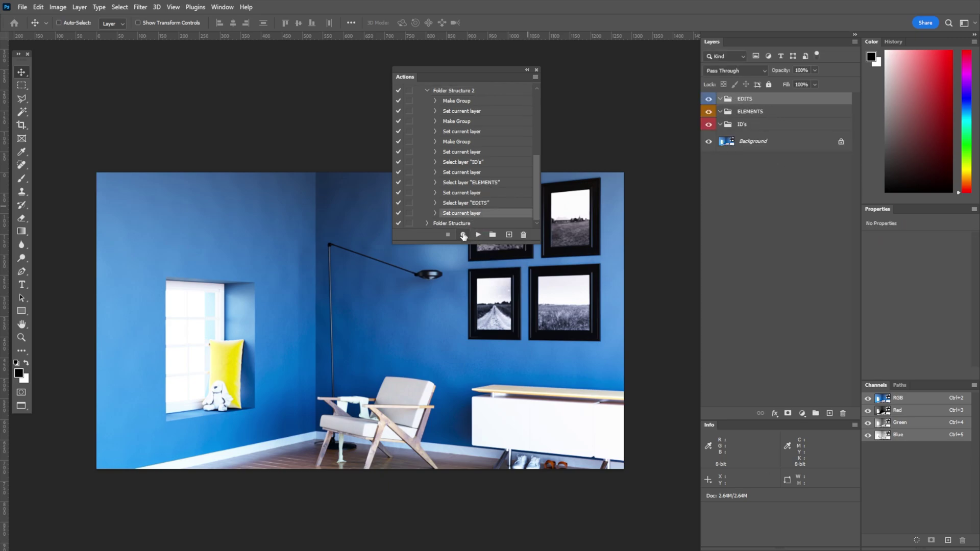
left_click(462, 234)
Record moving ID's to the top and EDITS below ELEMENTS, then stop recording
left_click(753, 124)
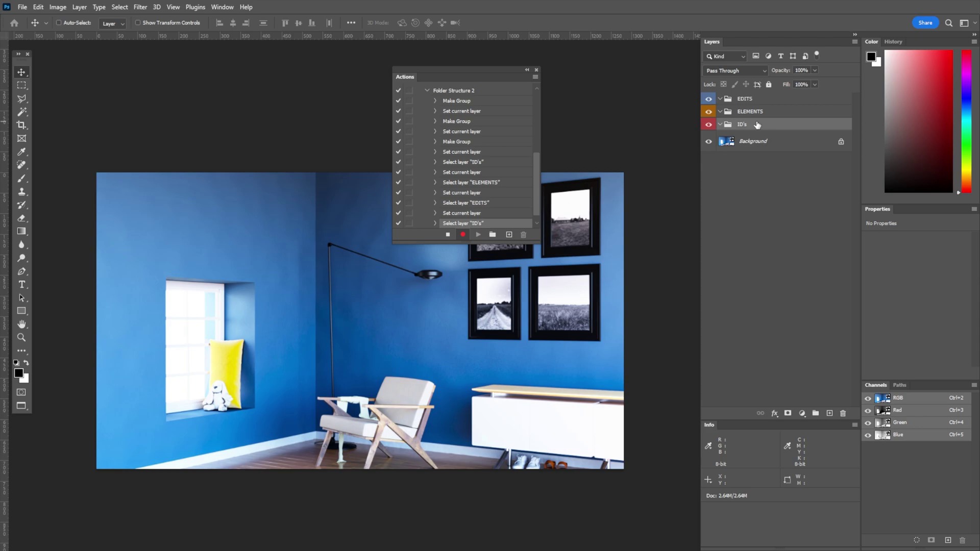
key("ctrl")
key("ctrl+bracketright")
key("ctrl+bracketright")
key("ctrl+bracketright")
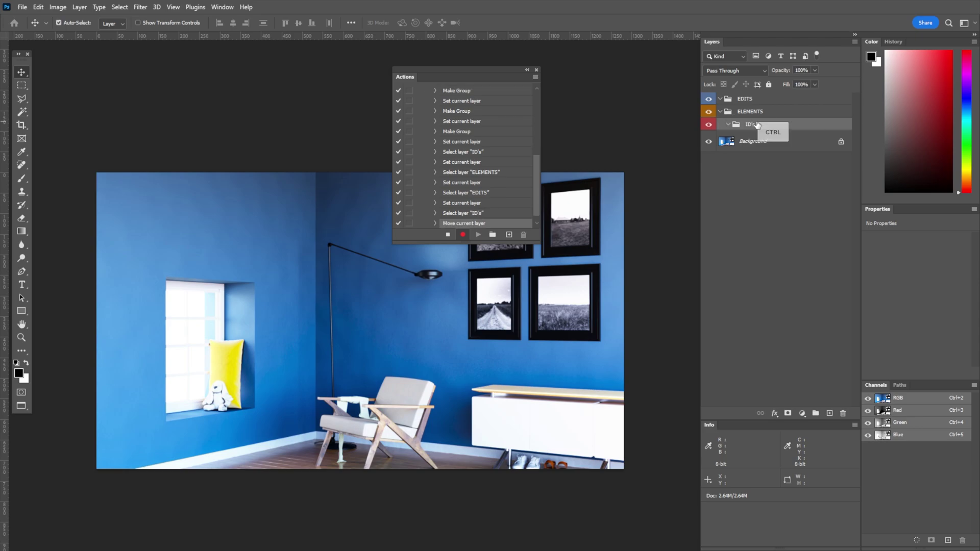
key("ctrl+bracketright")
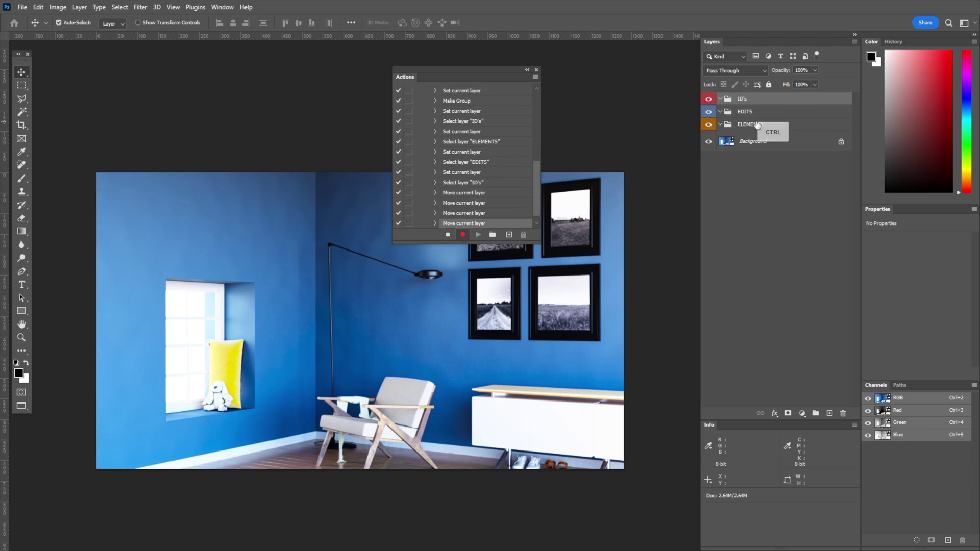
left_click(754, 112)
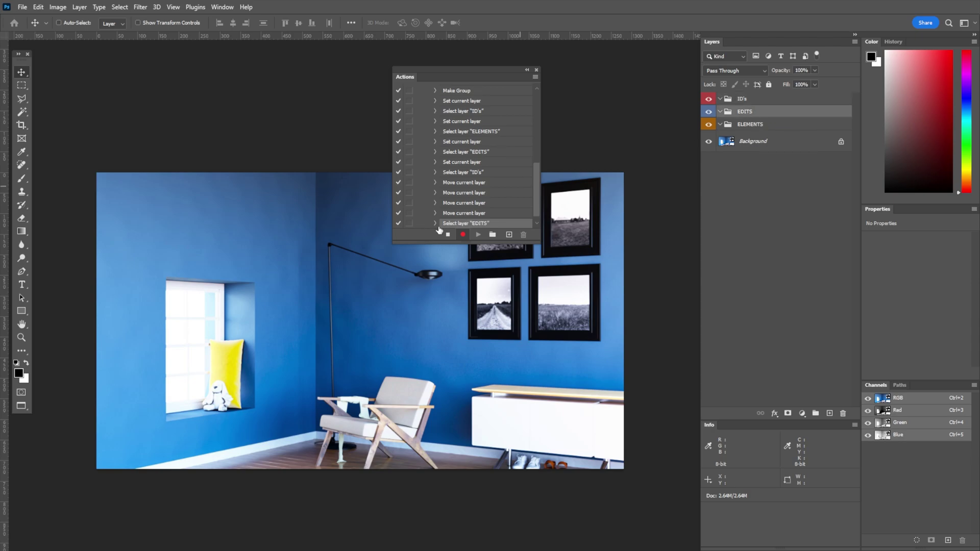
key("ctrl")
key("ctrl+bracketleft")
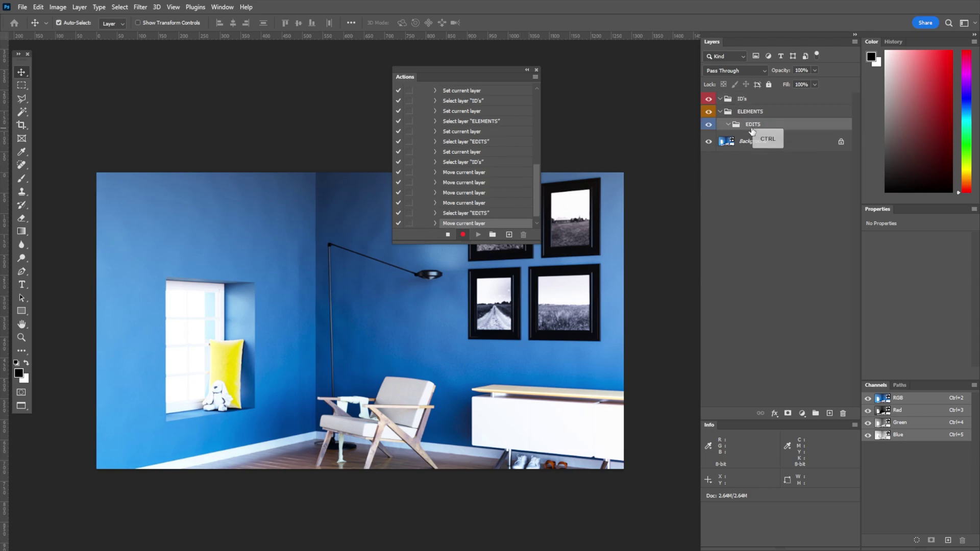
key("ctrl+bracketleft")
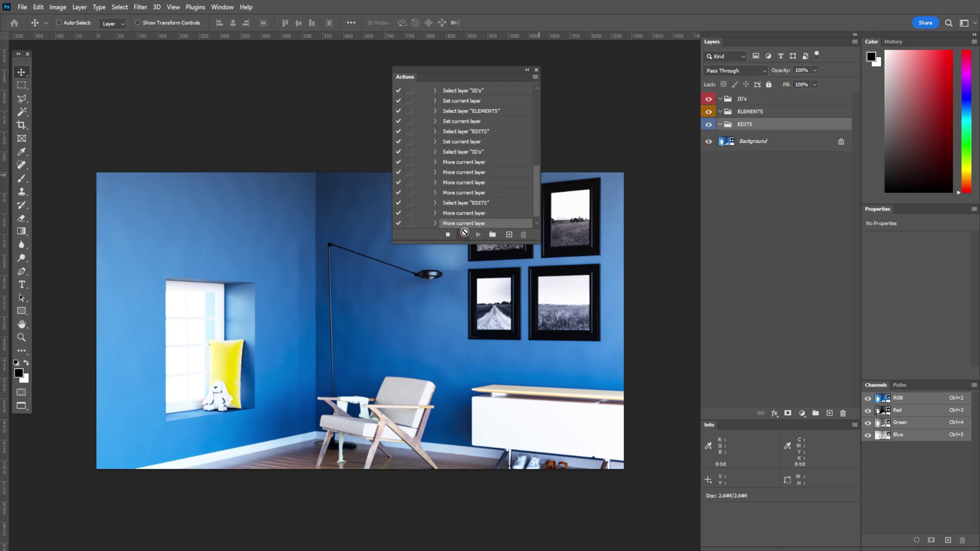
left_click(447, 235)
Select and delete the three test groups
key("shift")
left_click(755, 100, "shift")
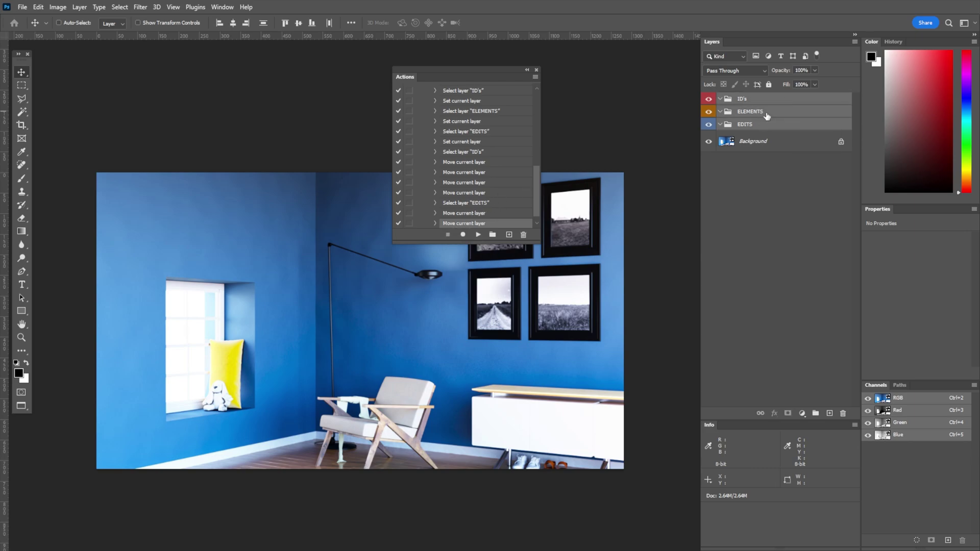
key("Delete")
scroll(460, 153, "up", 10)
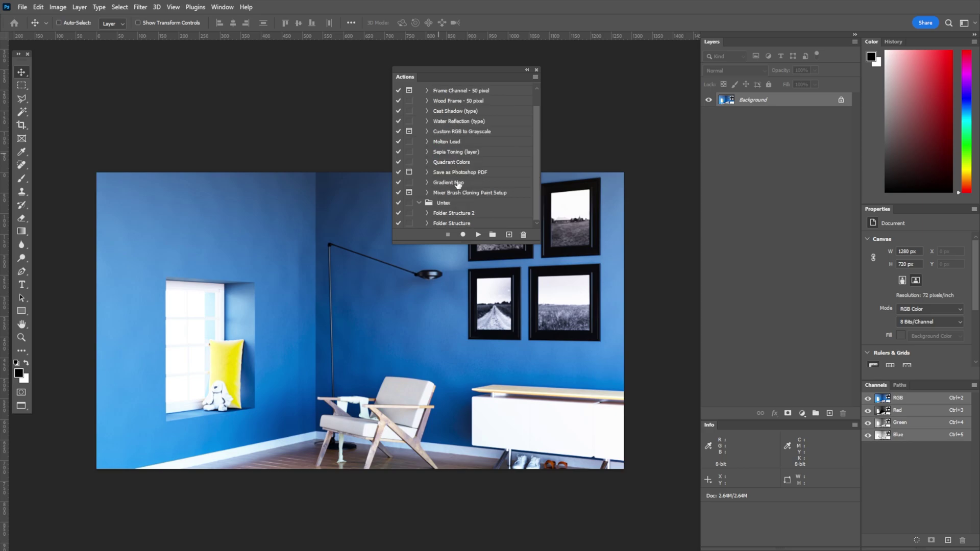
Run the Folder Structure 2 action to build the ID's, ELEMENTS and EDITS groups
left_click(470, 213)
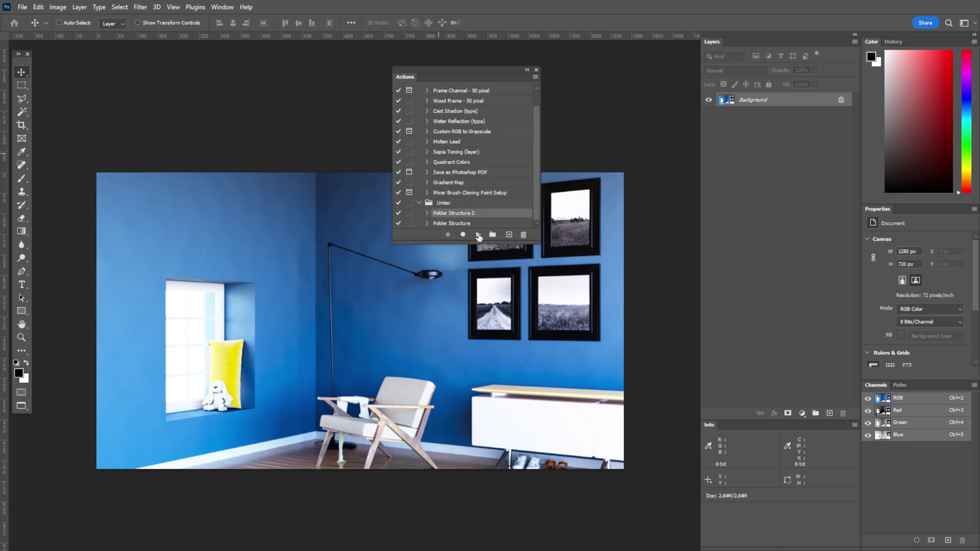
left_click(479, 235)
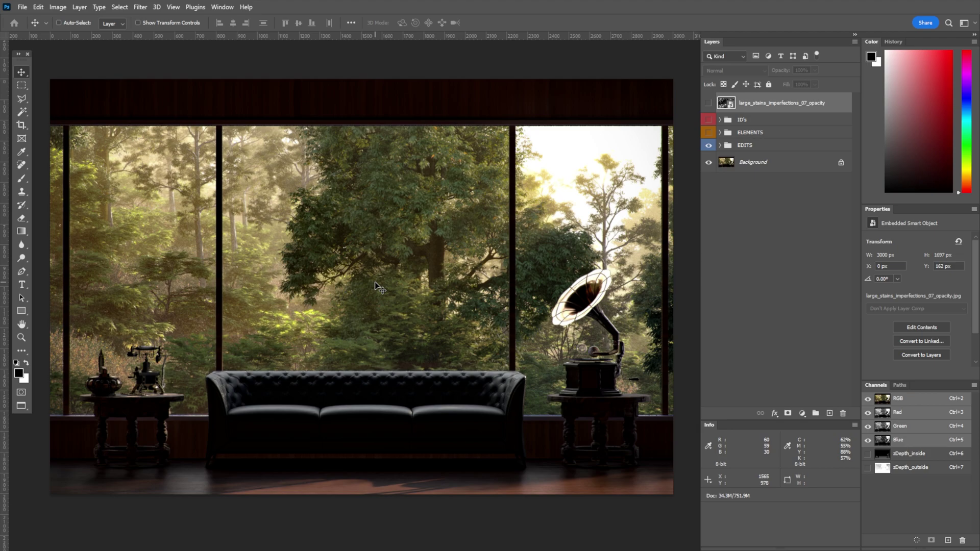
Preview the stains texture, leave it hidden, and expand the EDITS group
left_click(709, 103)
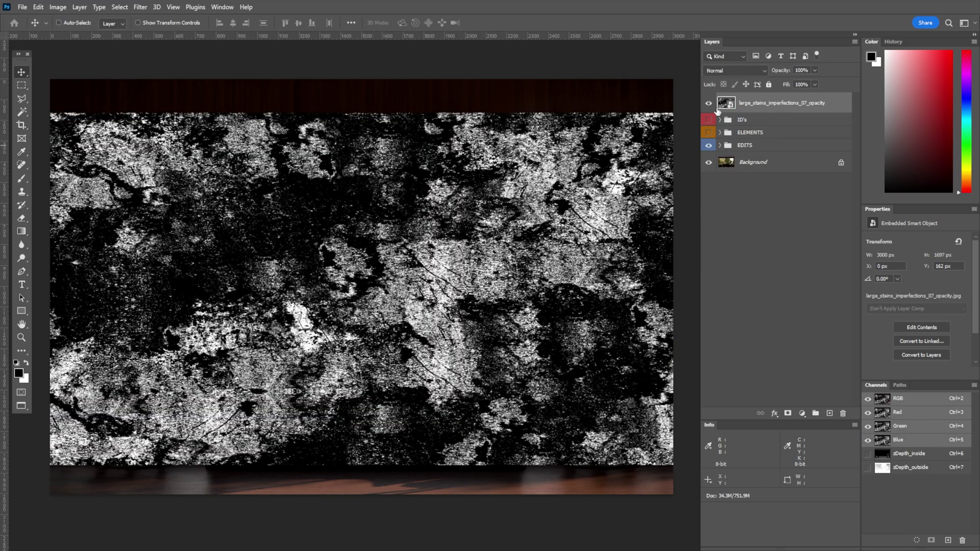
left_click(708, 104)
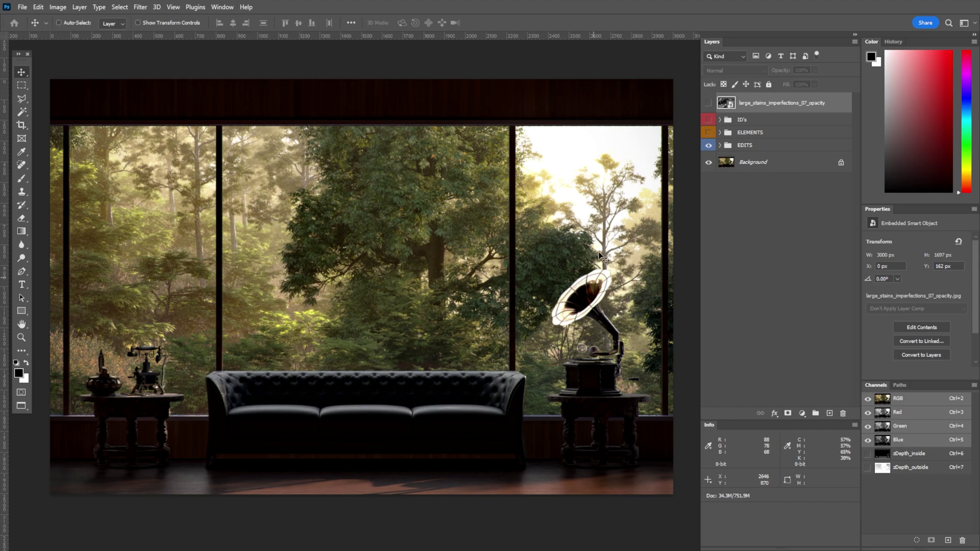
left_click(720, 146)
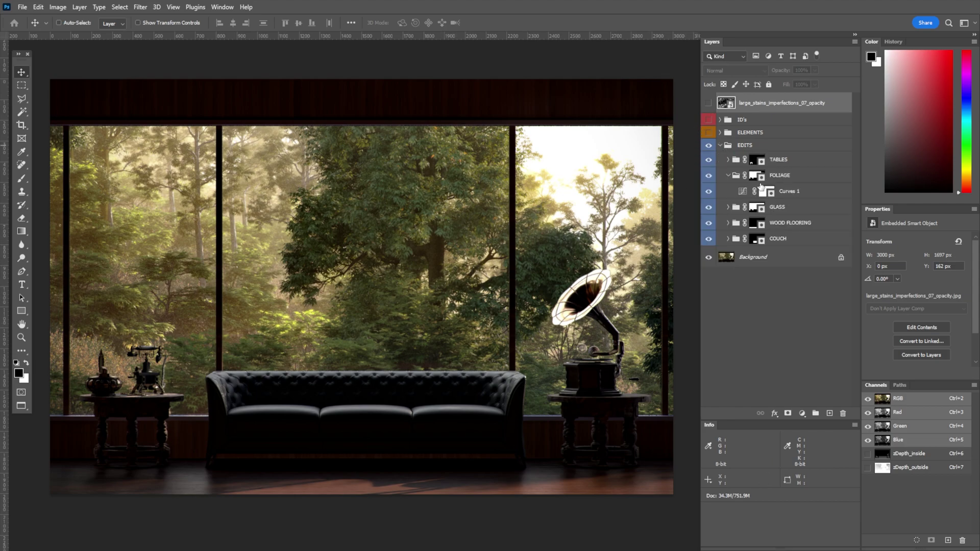
Collapse FOLIAGE and inspect the GLASS group's mask on its own
left_click(728, 176)
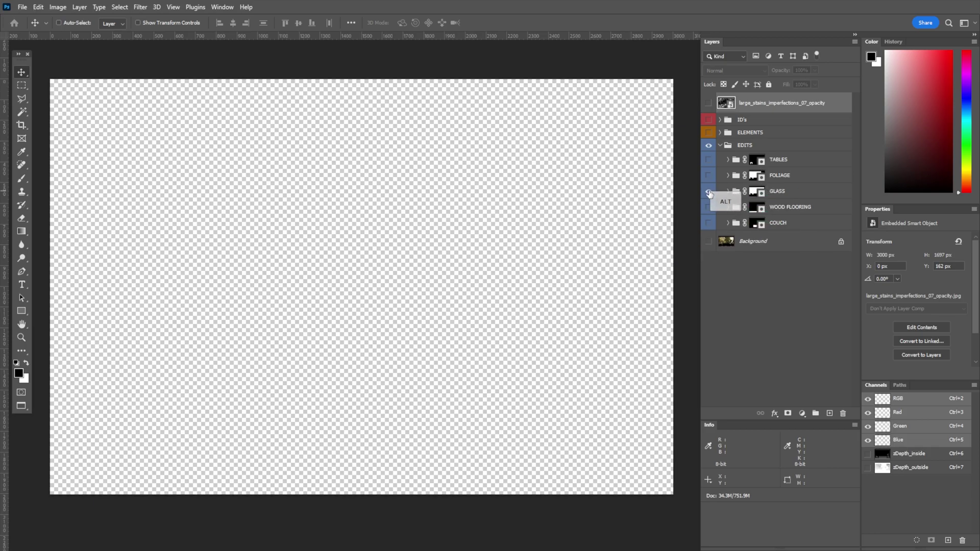
left_click(709, 191, "alt")
left_click(709, 191, "alt")
left_click(755, 193, "alt")
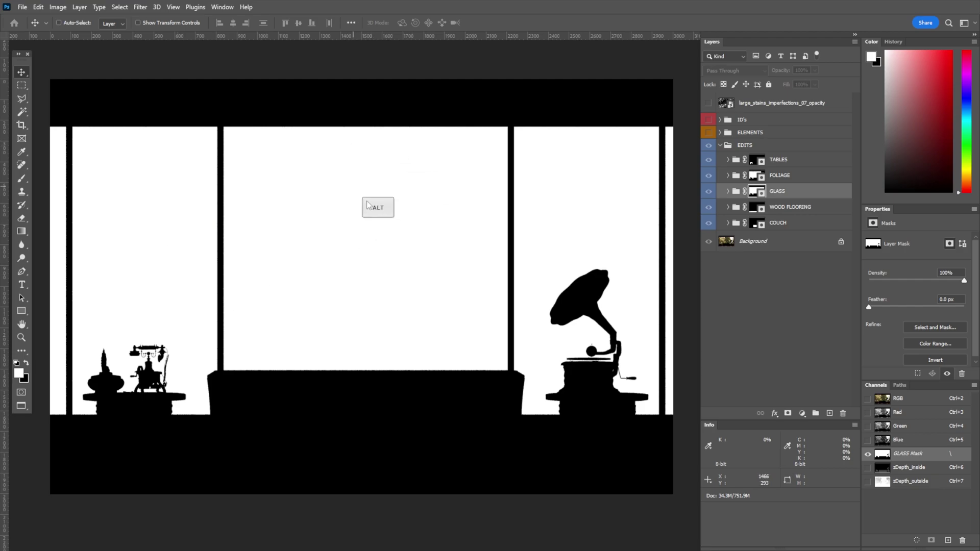
left_click(757, 192, "alt")
Move the visible stains layer into the GLASS group and compare the glass with and without it
left_click(708, 103)
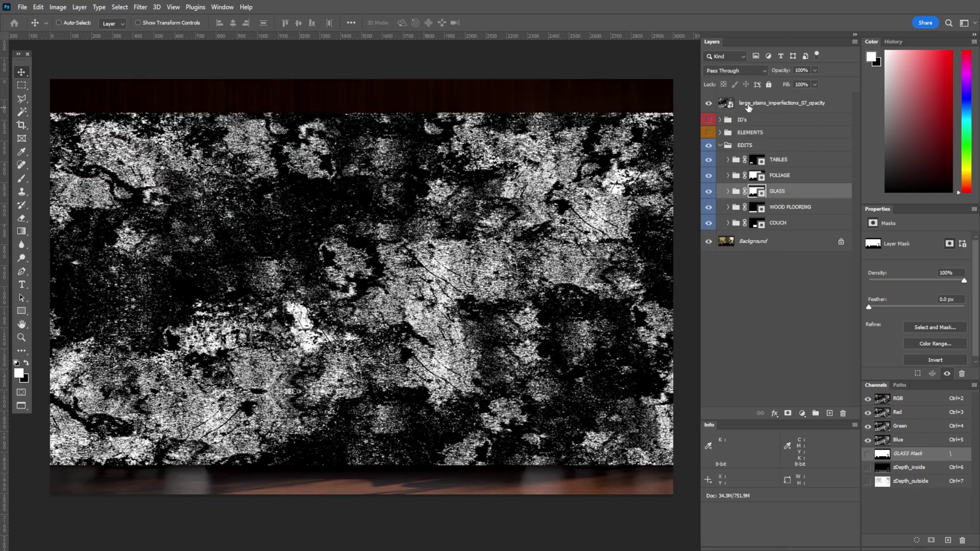
left_click_drag(768, 104, 774, 193)
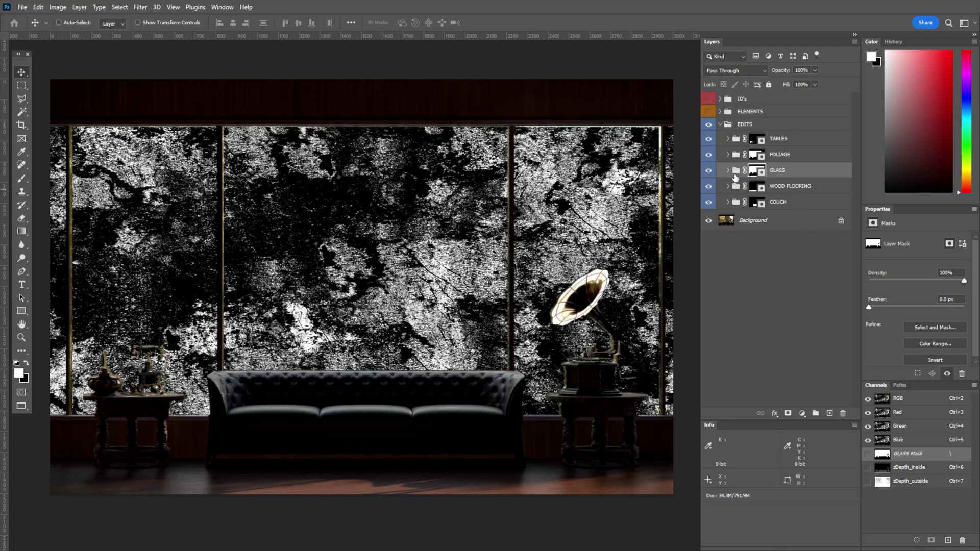
left_click(728, 171)
left_click(709, 189)
left_click(709, 189)
left_click(710, 190)
left_click(710, 190)
Set the stains layer's blend mode to Screen
left_click(786, 193)
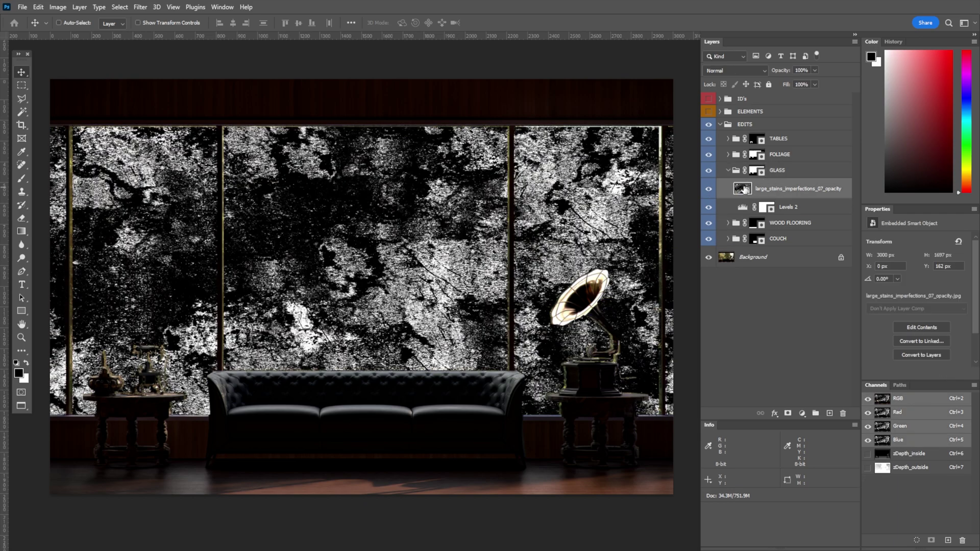
left_click(752, 72)
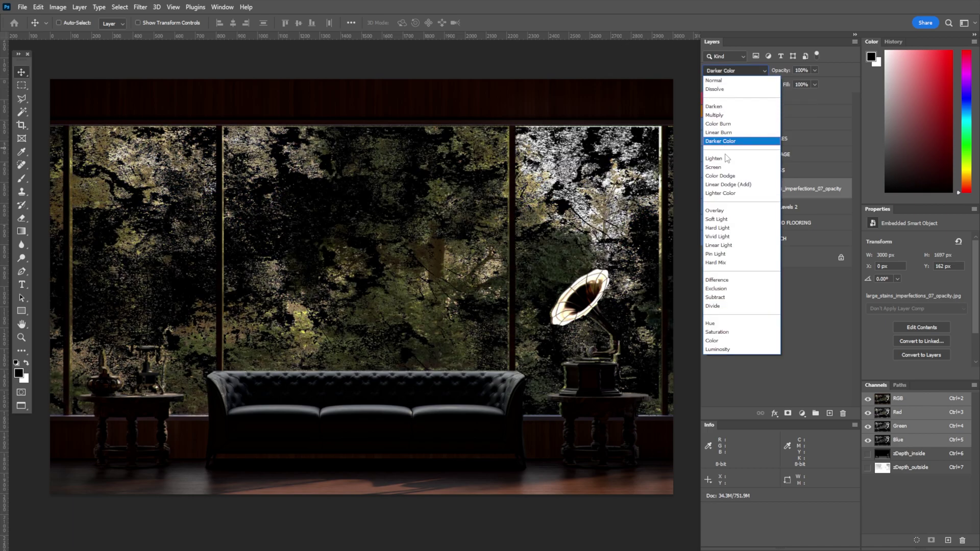
left_click(713, 167)
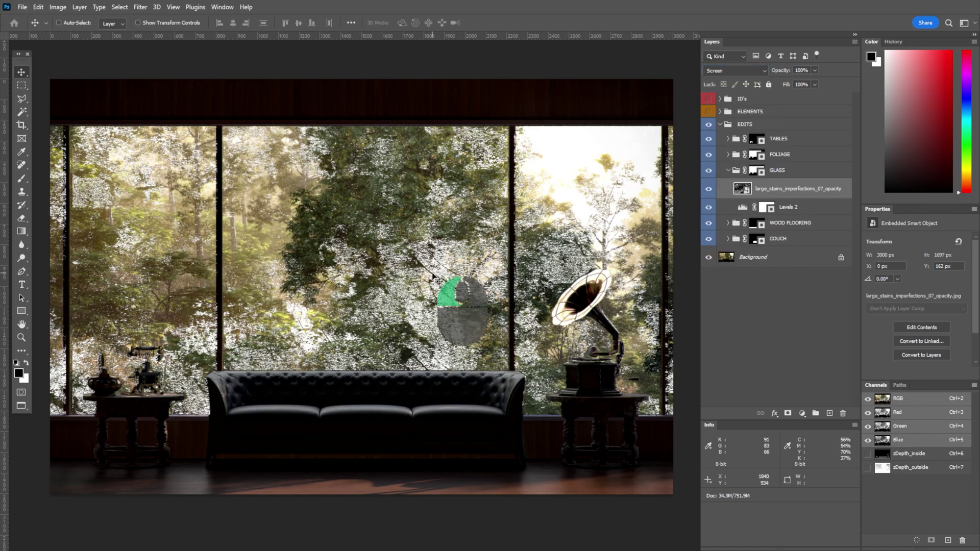
scroll(433, 276, "up", 5)
scroll(433, 272, "down", 3)
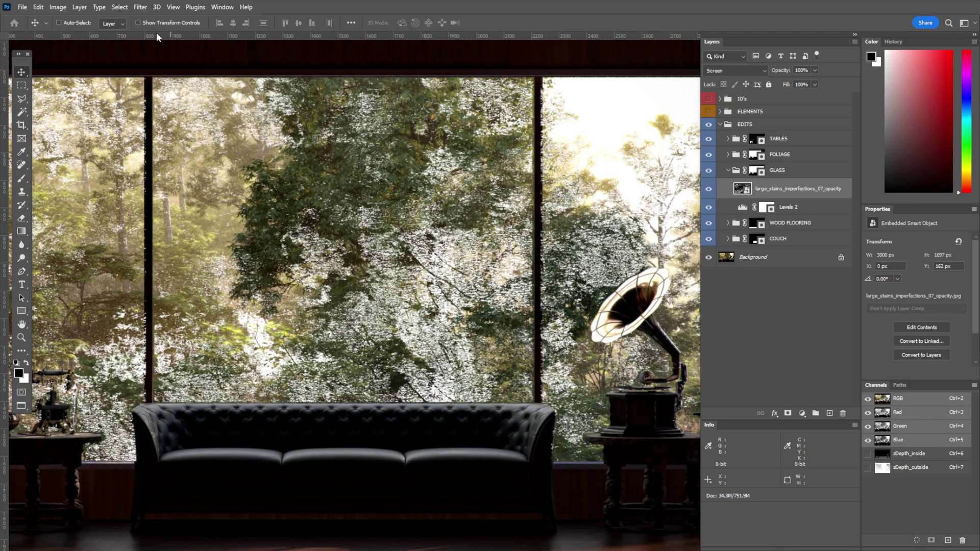
Apply a Gaussian Blur smart filter with a 3.9 pixel radius to the stains layer
left_click(141, 7)
mouse_move(264, 144)
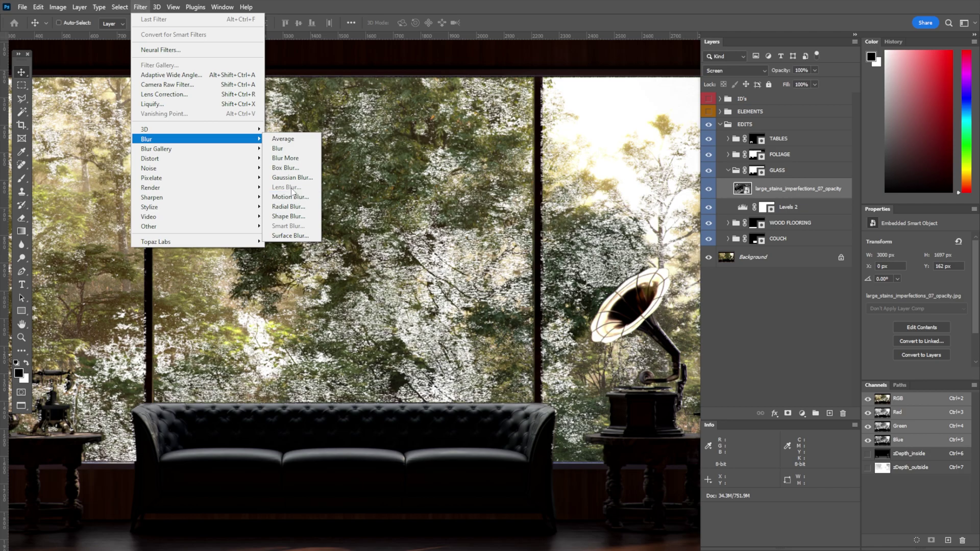
left_click(293, 178)
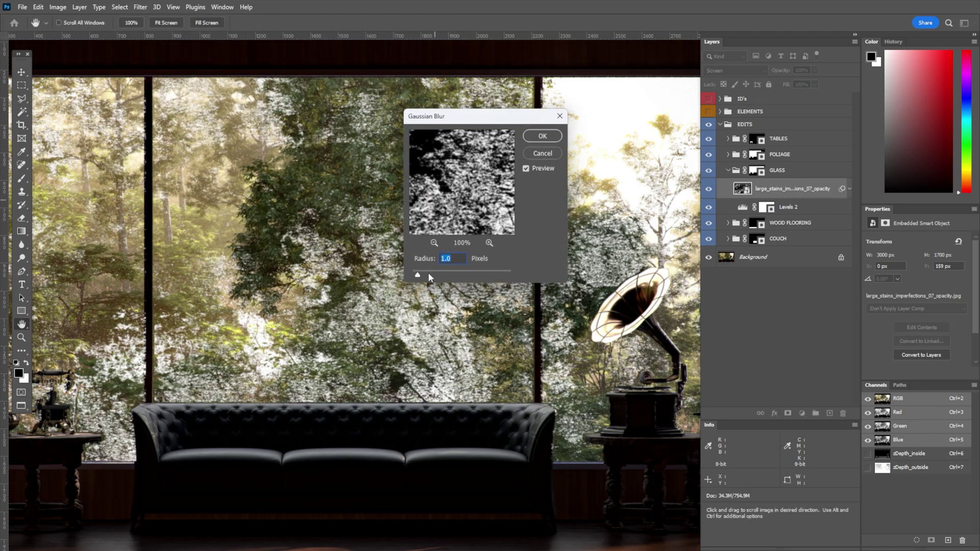
left_click_drag(428, 273, 433, 270)
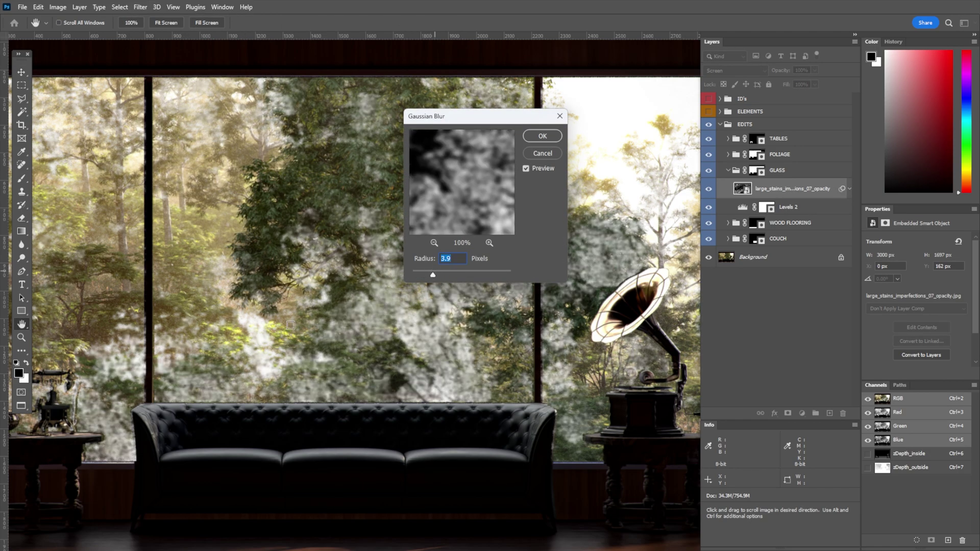
left_click(546, 137)
scroll(384, 300, "down", 2)
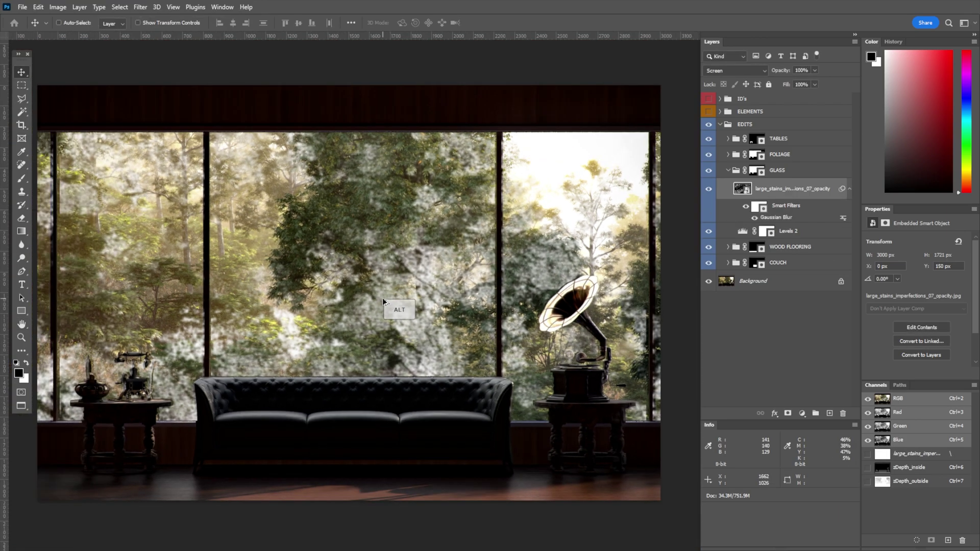
scroll(383, 298, "up", 1)
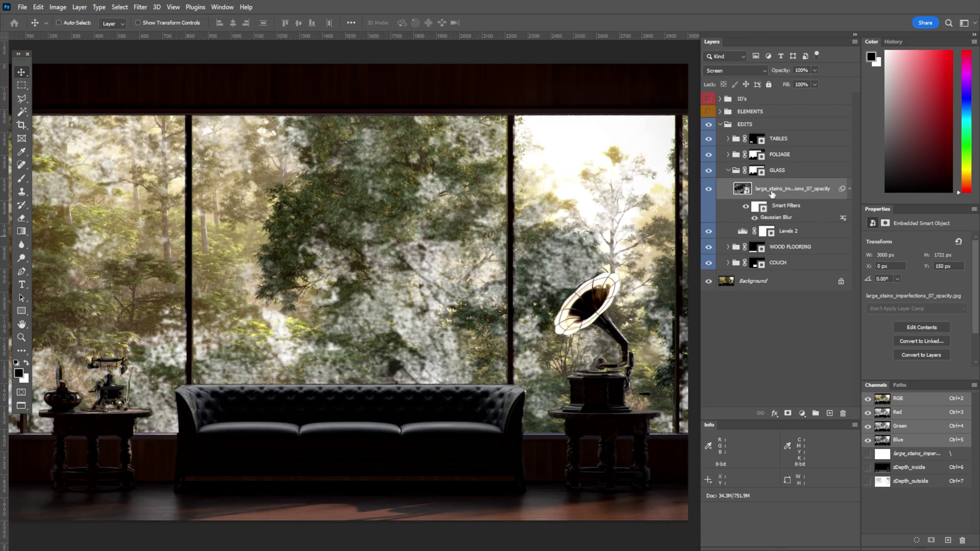
Add an inverted mask to the stains layer and paint white to reveal stains on the windows
left_click(788, 414)
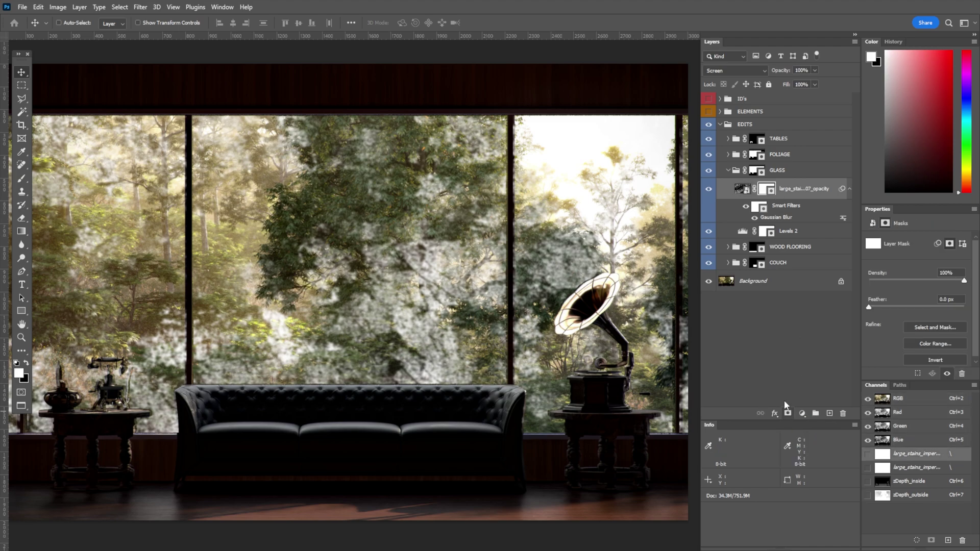
key("ctrl+i")
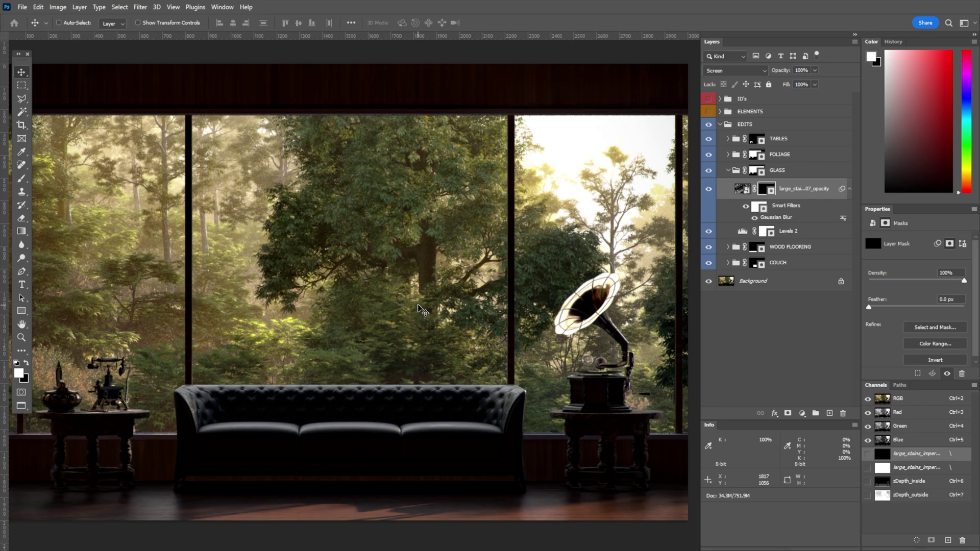
key("b")
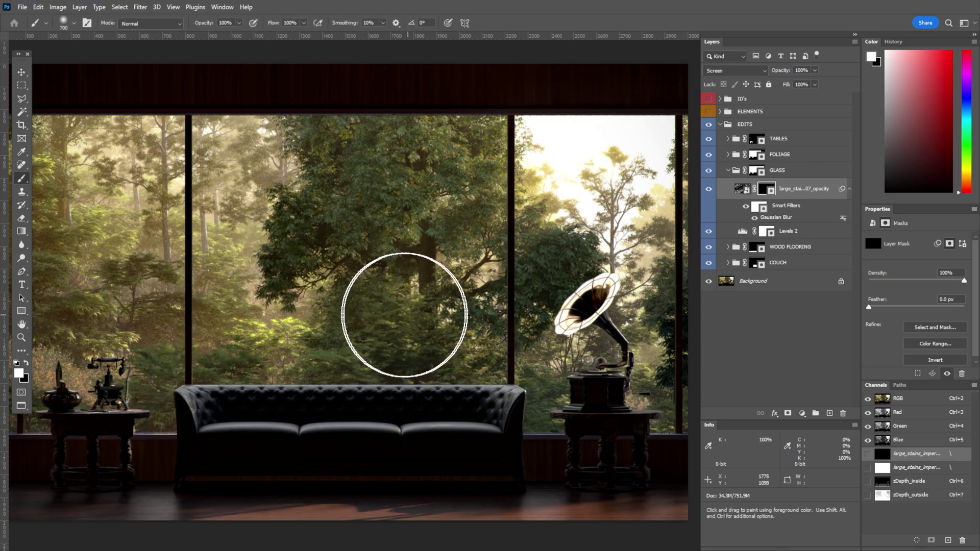
left_click_drag(400, 317, 358, 337)
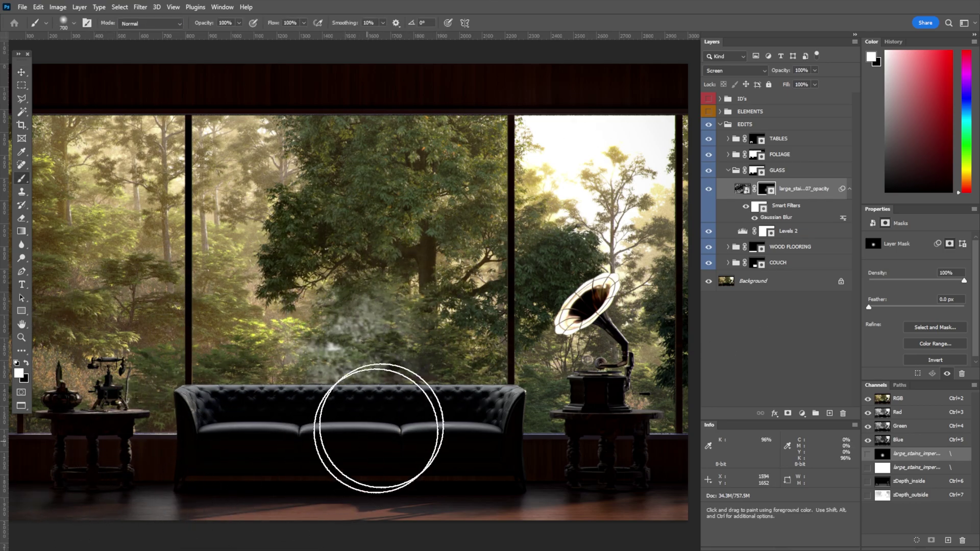
mouse_move(389, 419)
left_mouse_down()
mouse_move(460, 375)
mouse_move(511, 401)
mouse_move(623, 405)
mouse_move(638, 392)
mouse_move(559, 168)
mouse_move(362, 160)
mouse_move(306, 138)
mouse_move(175, 180)
mouse_move(105, 178)
left_mouse_up()
left_click_drag(226, 235, 357, 212)
mouse_move(192, 310)
left_mouse_down()
mouse_move(191, 359)
mouse_move(193, 238)
mouse_move(290, 282)
mouse_move(432, 258)
mouse_move(329, 268)
left_mouse_up()
Paint black to remove stains over the middle window and compare with the mask disabled
key("x")
mouse_move(365, 319)
left_mouse_down()
mouse_move(322, 281)
mouse_move(301, 299)
left_mouse_up()
scroll(343, 306, "down", 1)
scroll(328, 294, "up", 1)
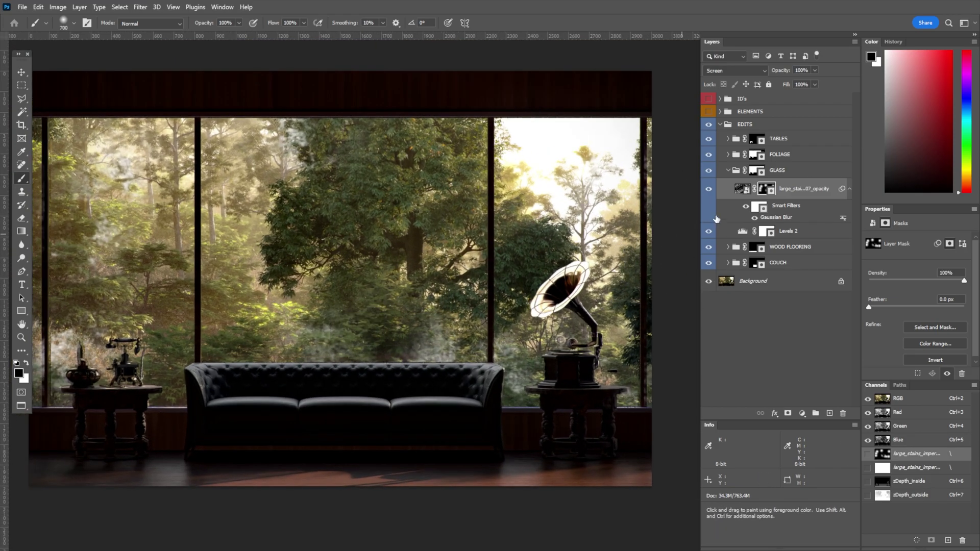
left_click(765, 190, "shift")
left_click(768, 191, "shift")
scroll(276, 250, "down", 1)
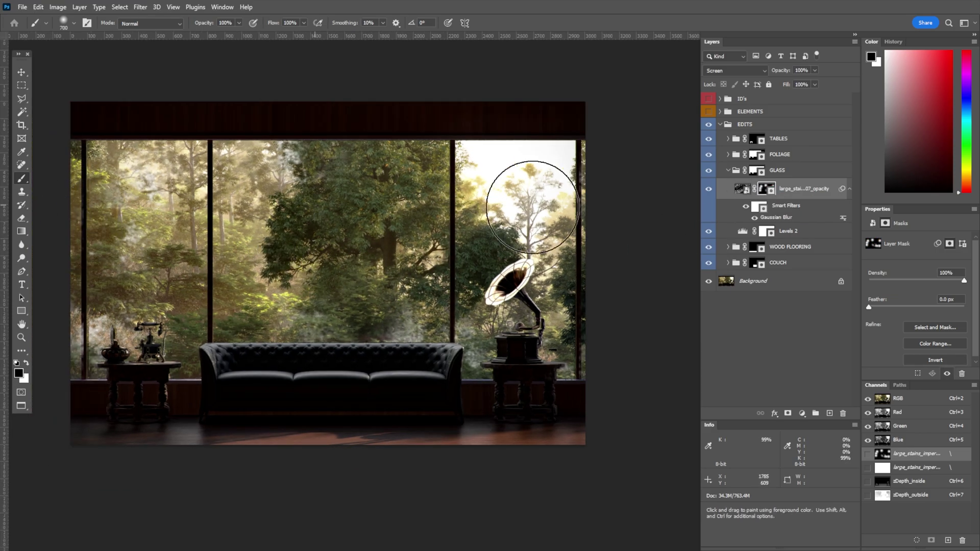
Lower the stains layer's opacity to about 30%
key("ctrl+2")
left_click(816, 70)
left_click_drag(794, 84, 785, 84)
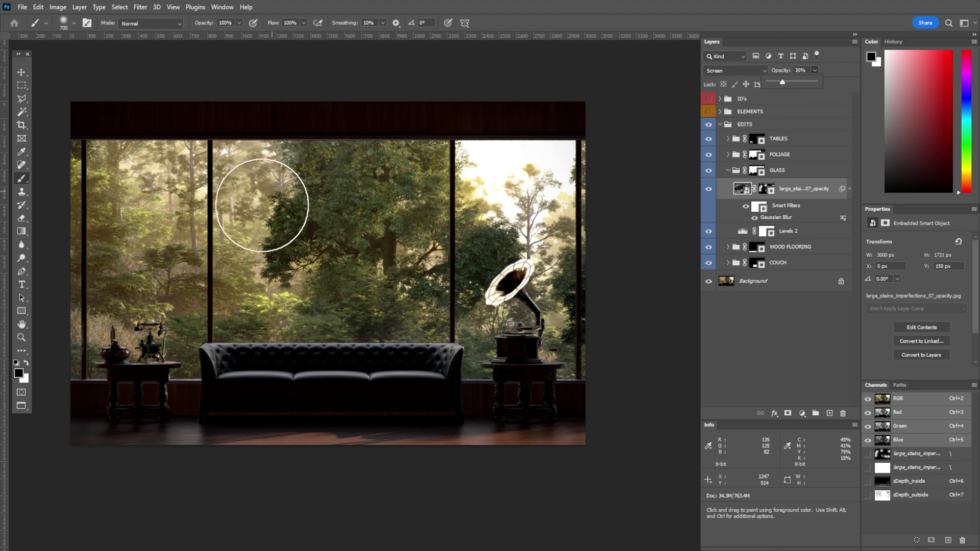
scroll(222, 211, "up", 2)
scroll(245, 183, "up", 2)
scroll(286, 154, "down", 2)
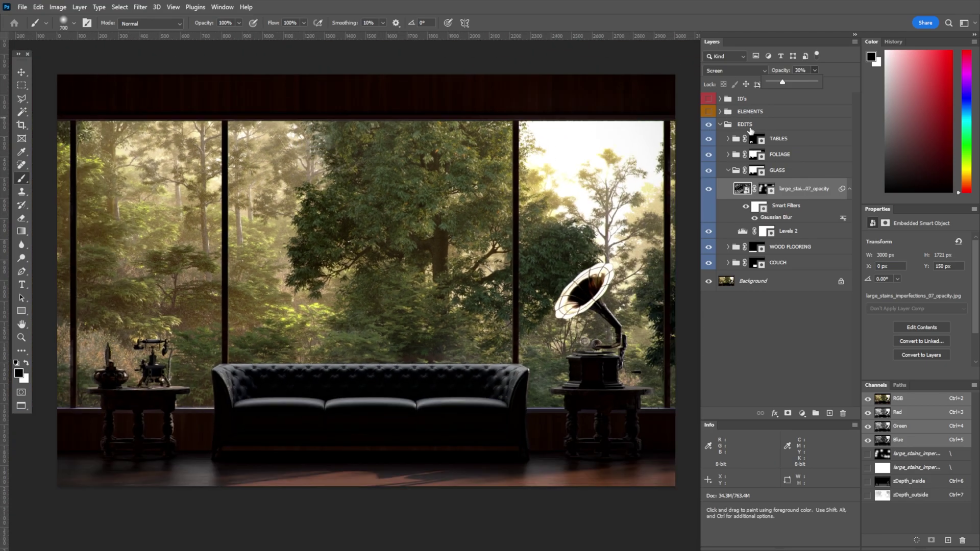
Toggle the stains layer off and on to compare the glass with and without stains
left_click(708, 191)
left_click(709, 190)
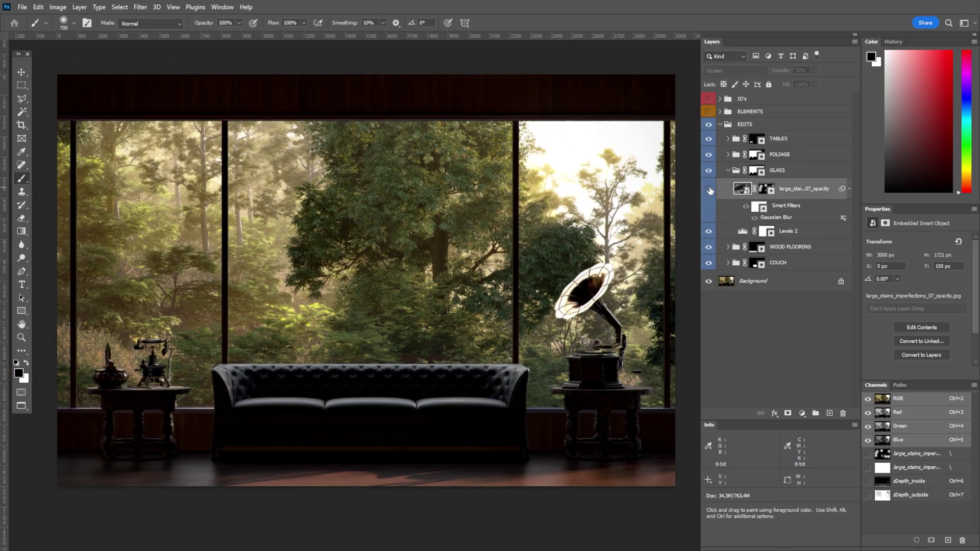
left_click(709, 190)
left_click(709, 190)
left_click(709, 190)
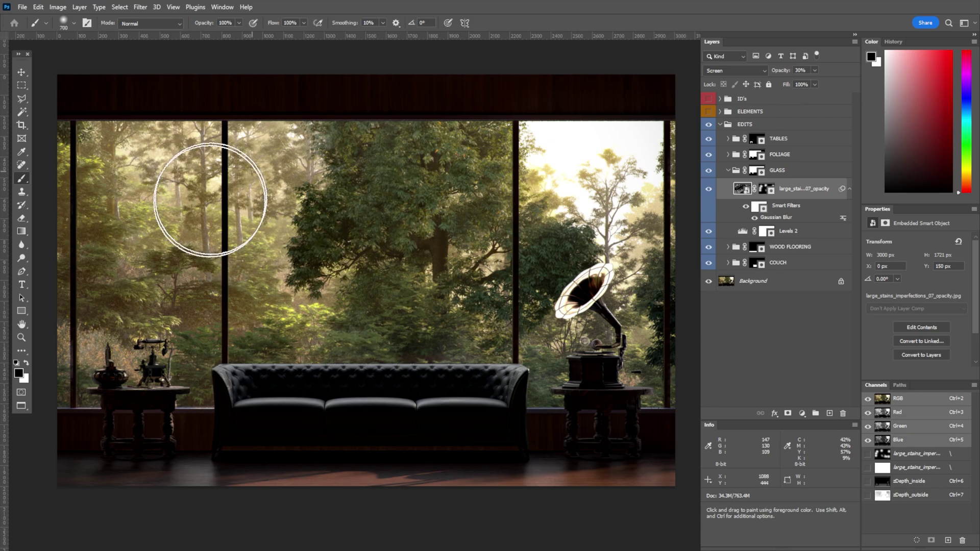
key("v")
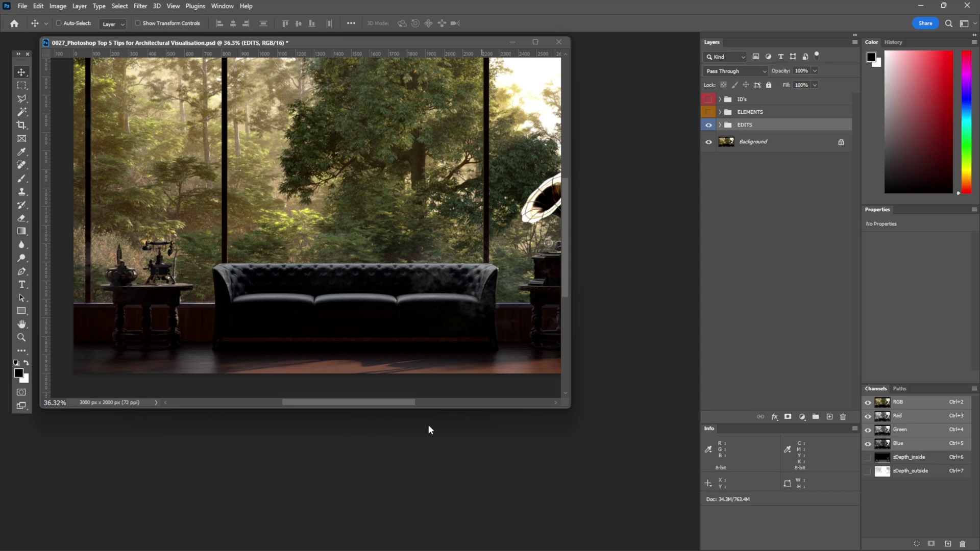
Open File Explorer on the maps folder containing vp_pets_v1_381.psd
key("super")
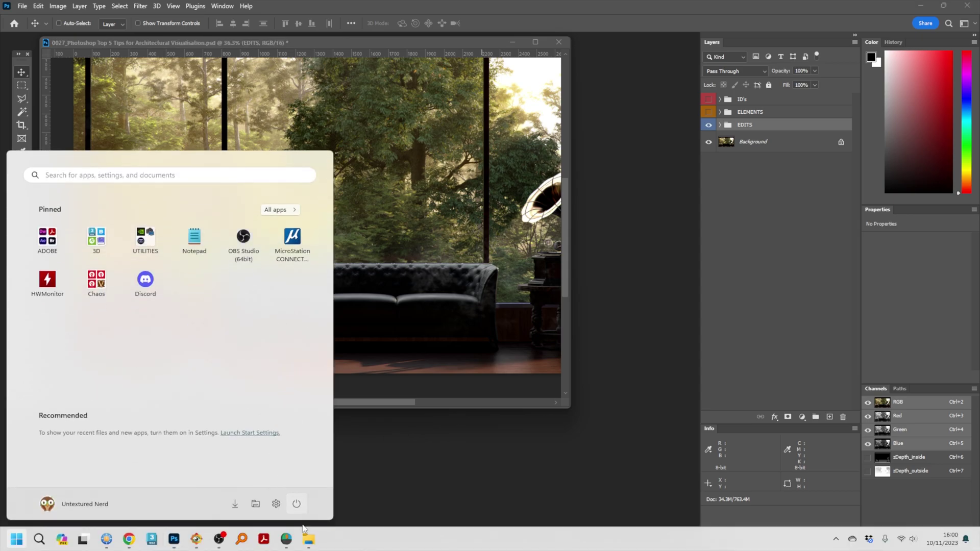
key("super+e")
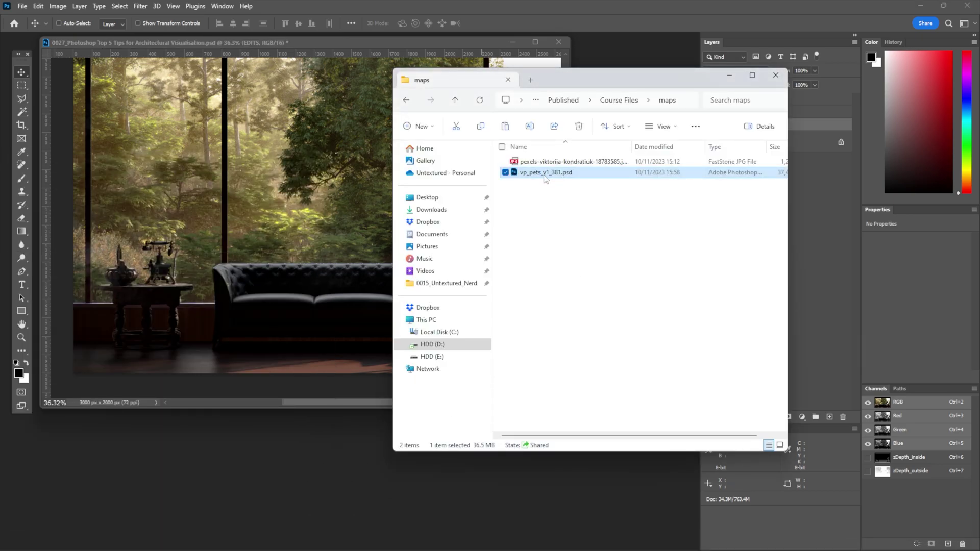
key("alt")
left_click_drag(545, 176, 320, 228)
key("Return")
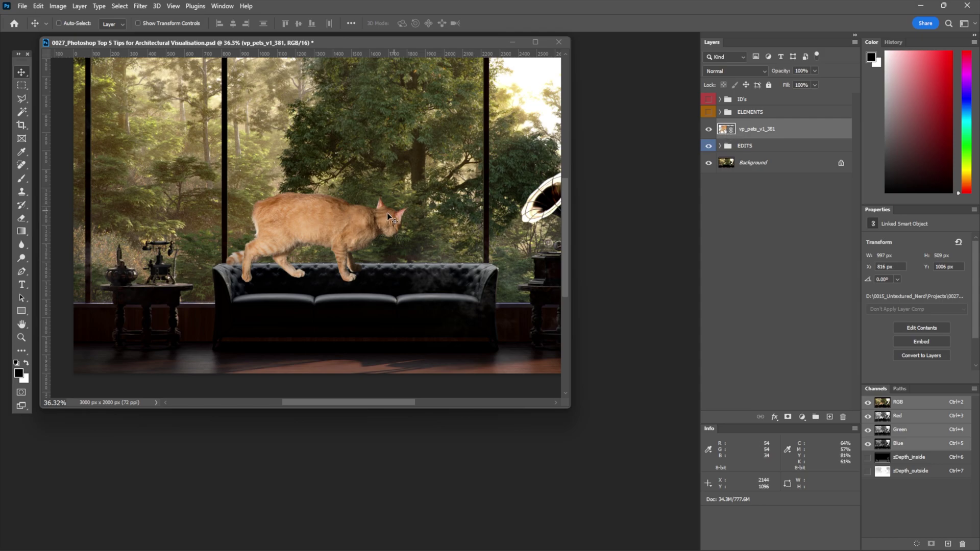
key("Delete")
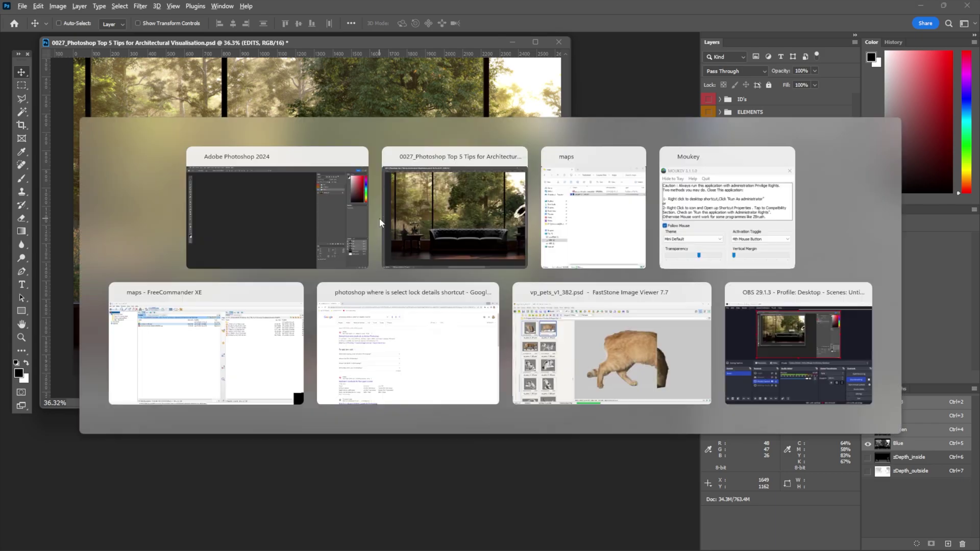
key("alt+Tab")
key("alt+Tab")
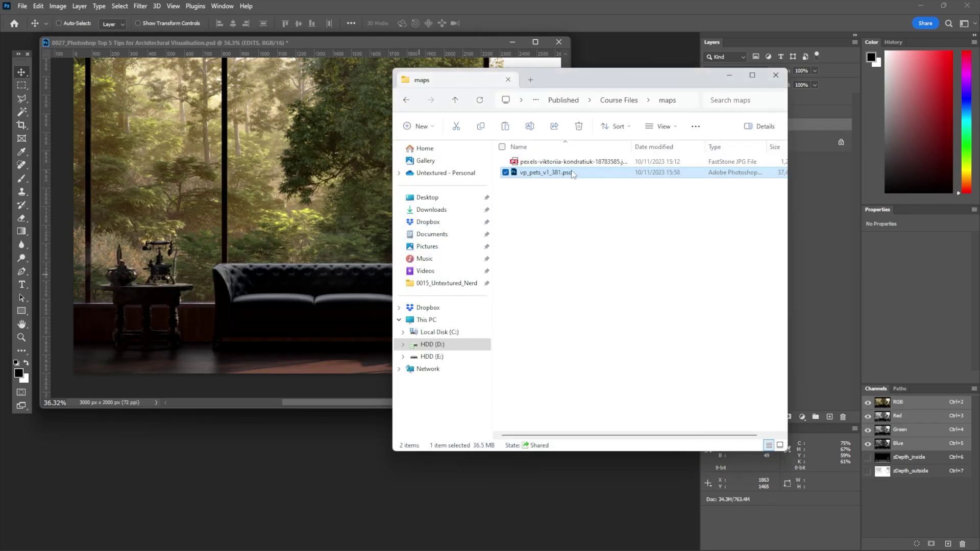
Place vp_pets_v1_381.psd as a linked smart object, scaled to about 27%, on the left table by the telephone
left_click_drag(544, 176, 300, 192)
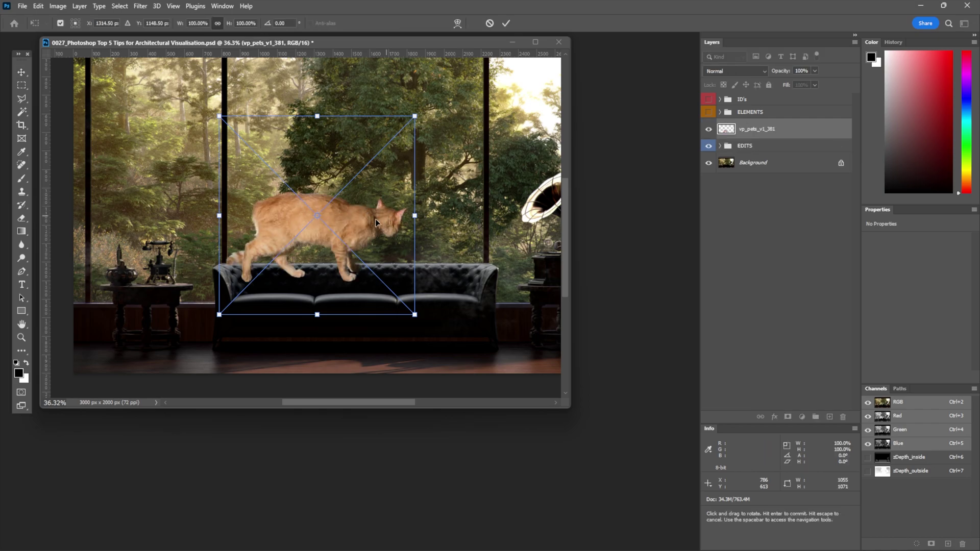
key("Return")
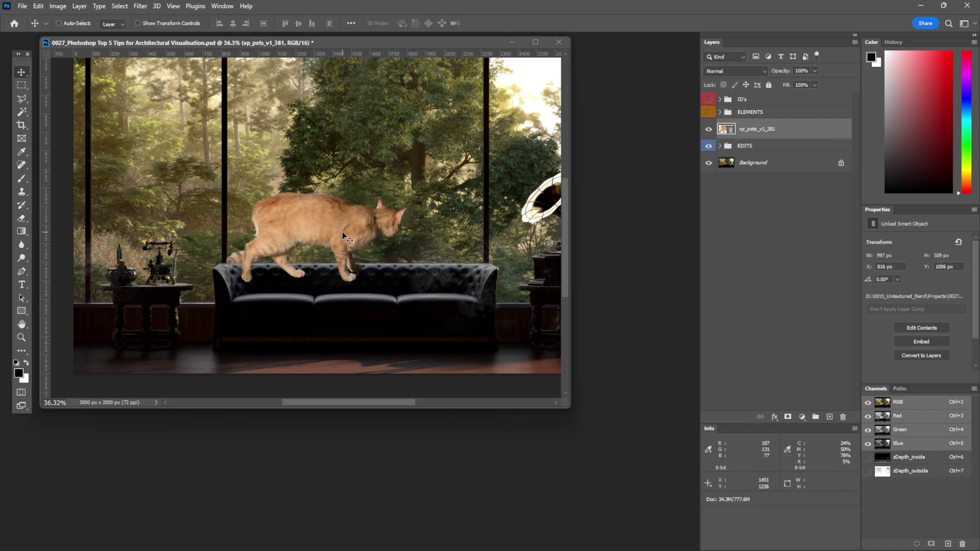
left_click_drag(342, 232, 227, 232)
key("ctrl+t")
left_click_drag(225, 194, 135, 250)
scroll(189, 289, "up", 5)
left_click(151, 204)
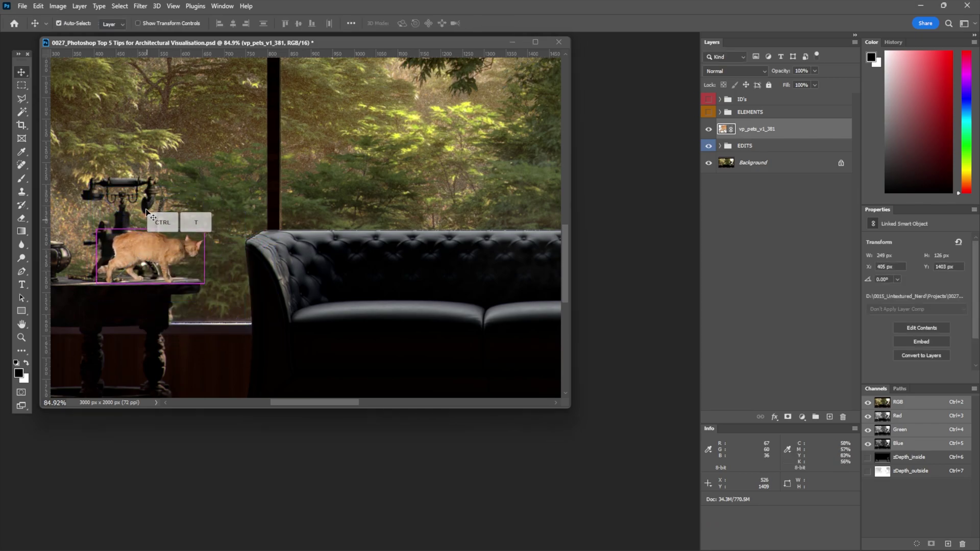
left_click_drag(151, 187, 150, 177)
key("Return")
scroll(146, 244, "down", 5)
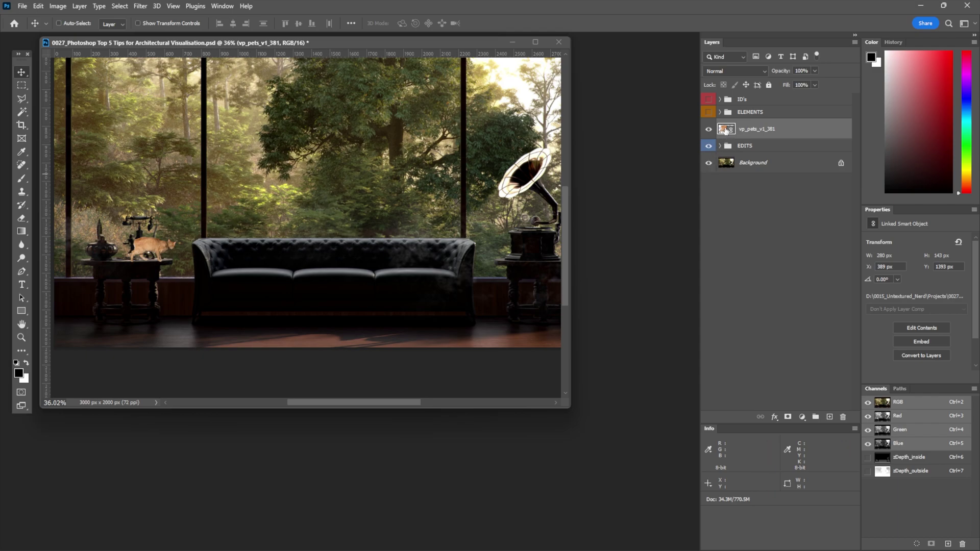
In the linked cat file, show the sitting Character layer, hide the walking one, then save and close
double_click(726, 131)
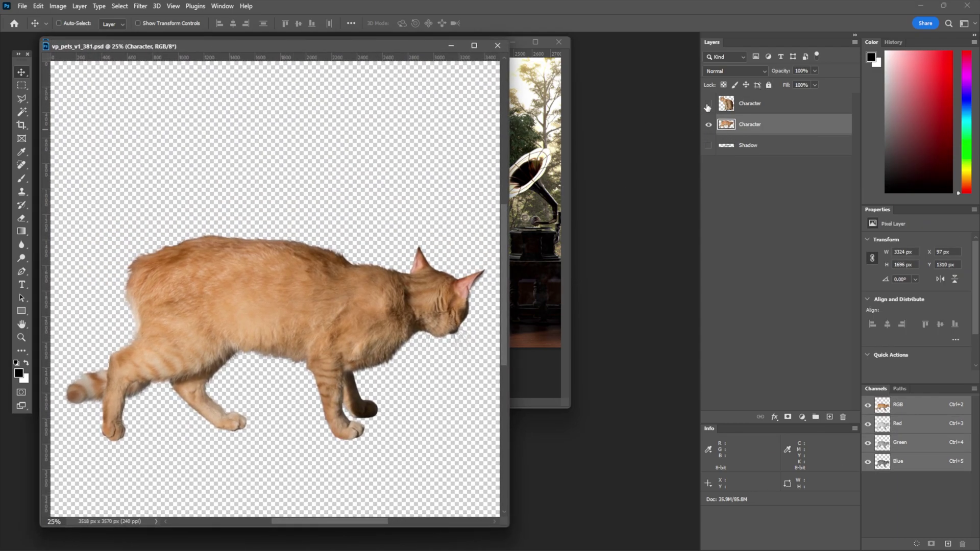
left_click(708, 104)
left_click(708, 124)
key("ctrl")
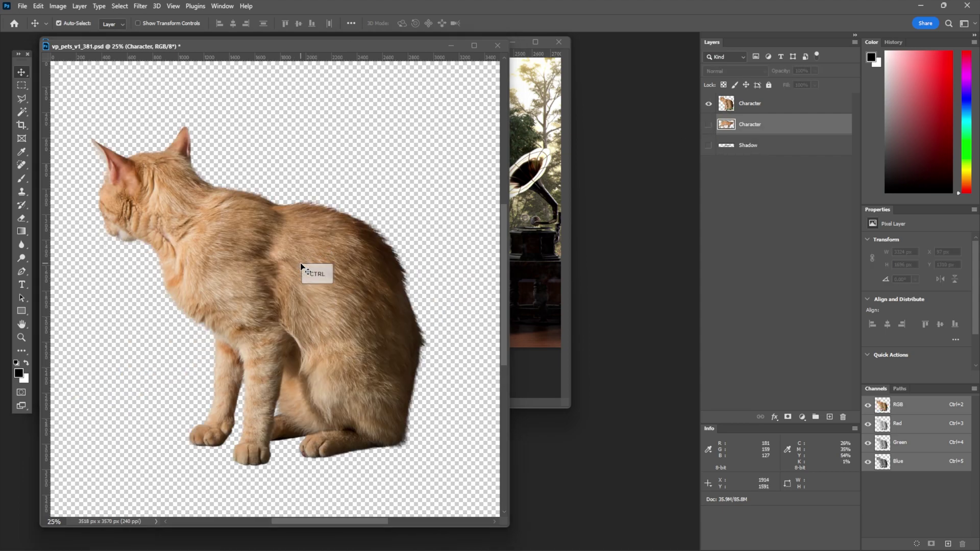
key("ctrl+s")
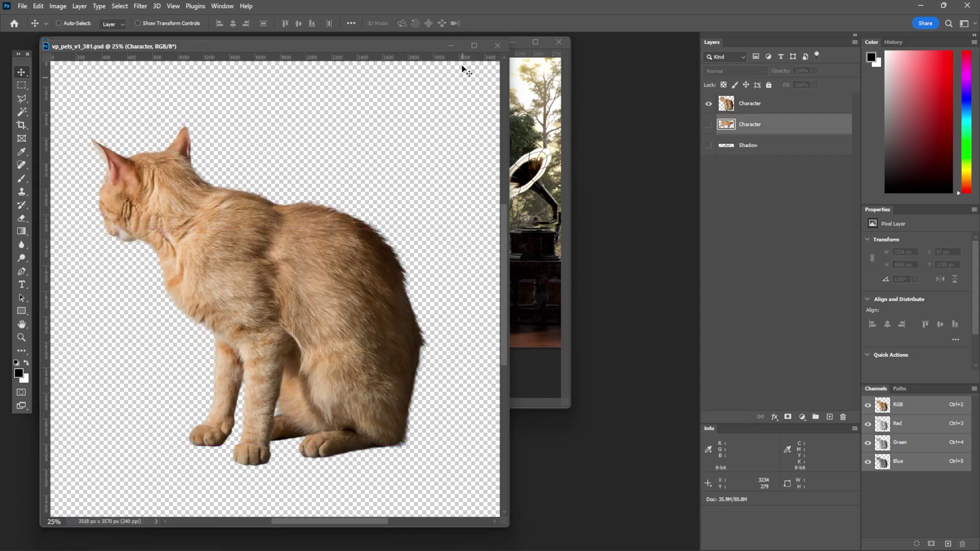
key("ctrl+w")
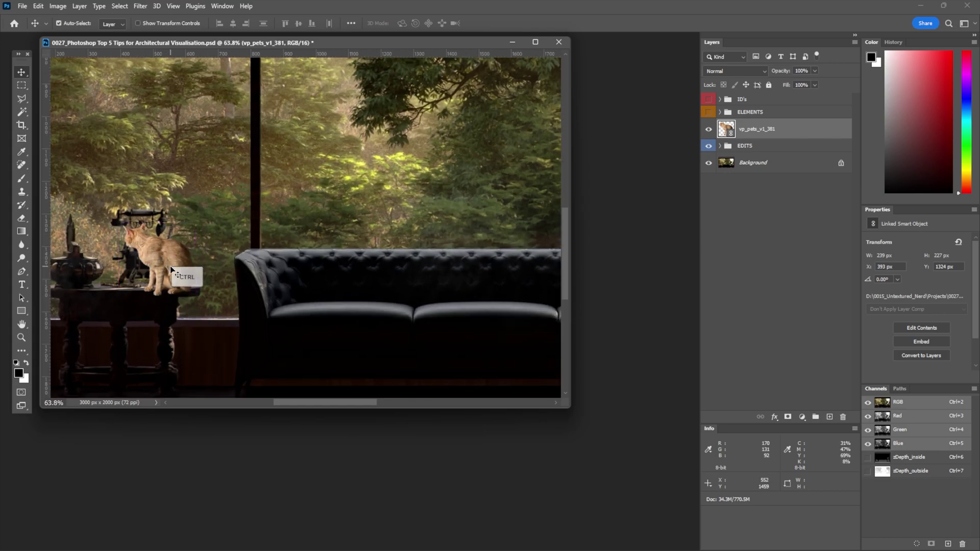
Nudge the cat up to settle it on the left table
left_click_drag(170, 267, 176, 259)
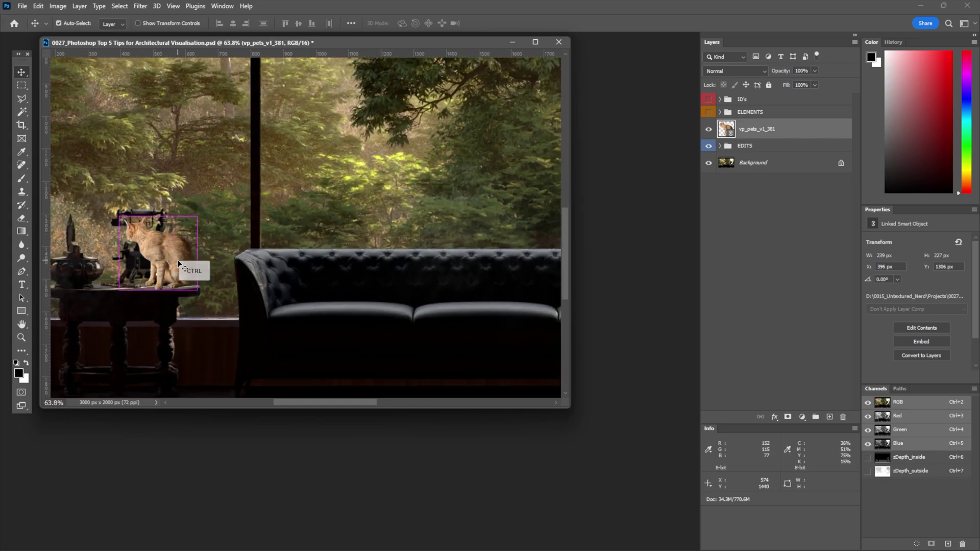
key("ctrl+t")
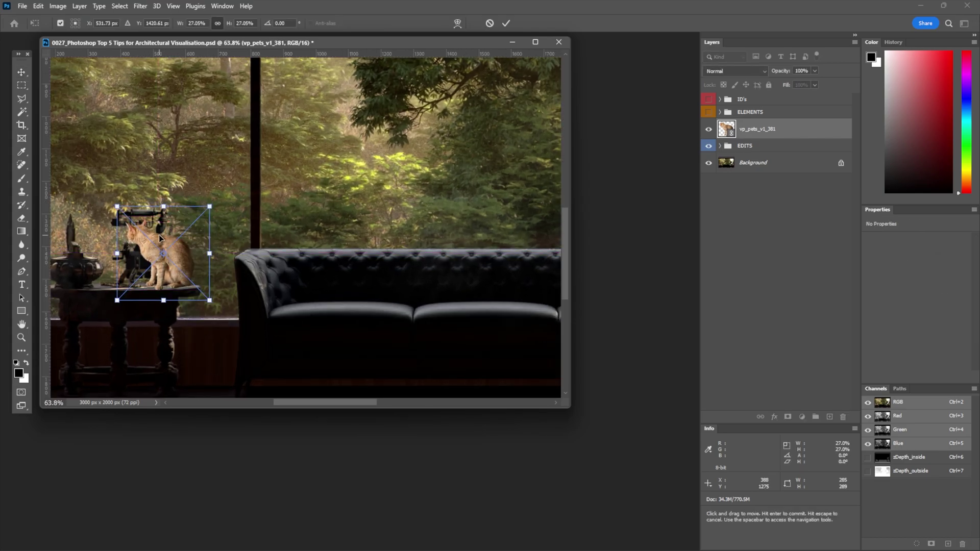
key("Return")
scroll(164, 247, "down", 2)
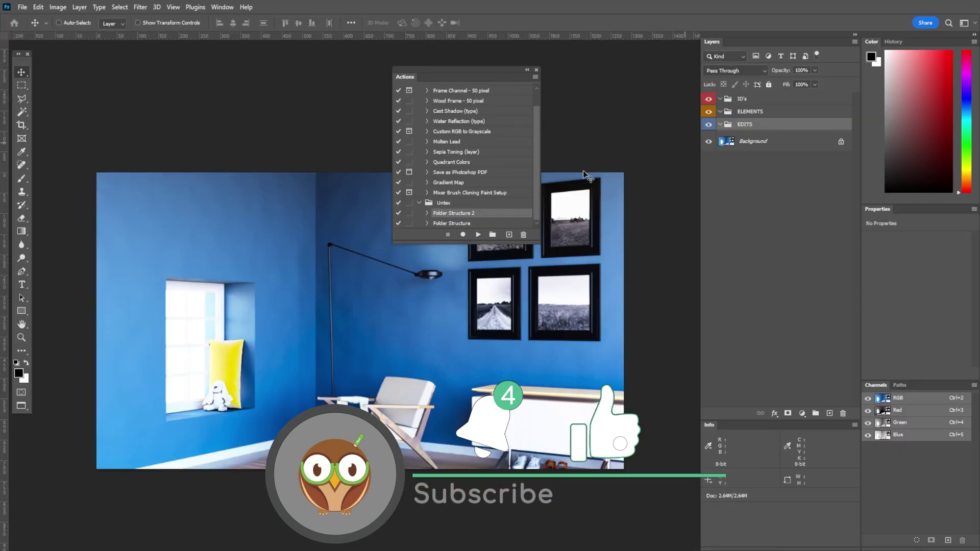
Expand the Folder Structure 2 action under Untex to view its steps
left_click(427, 213)
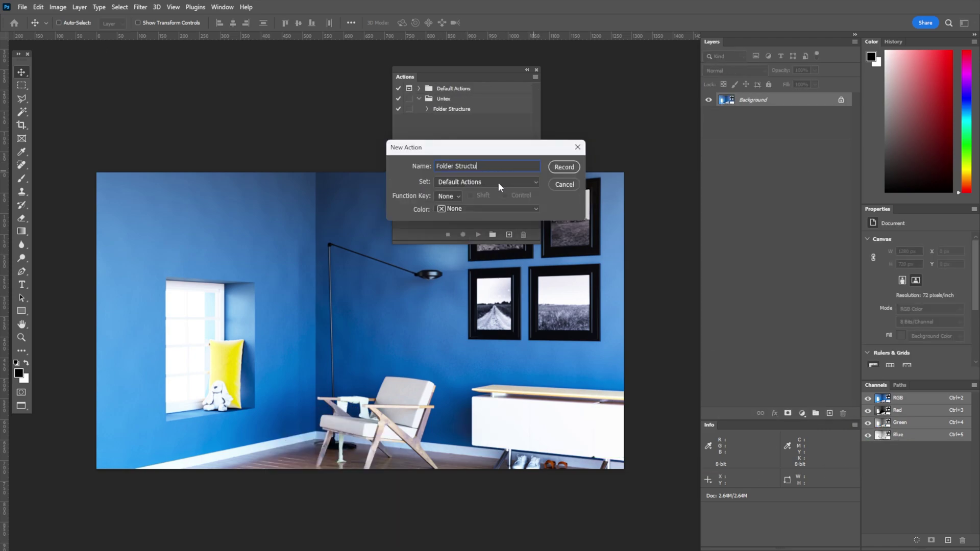
key("Escape")
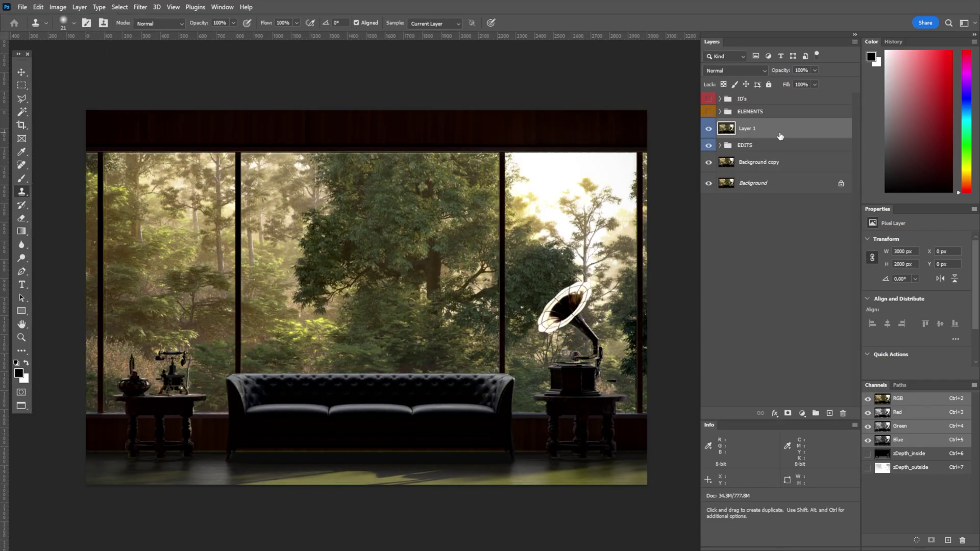